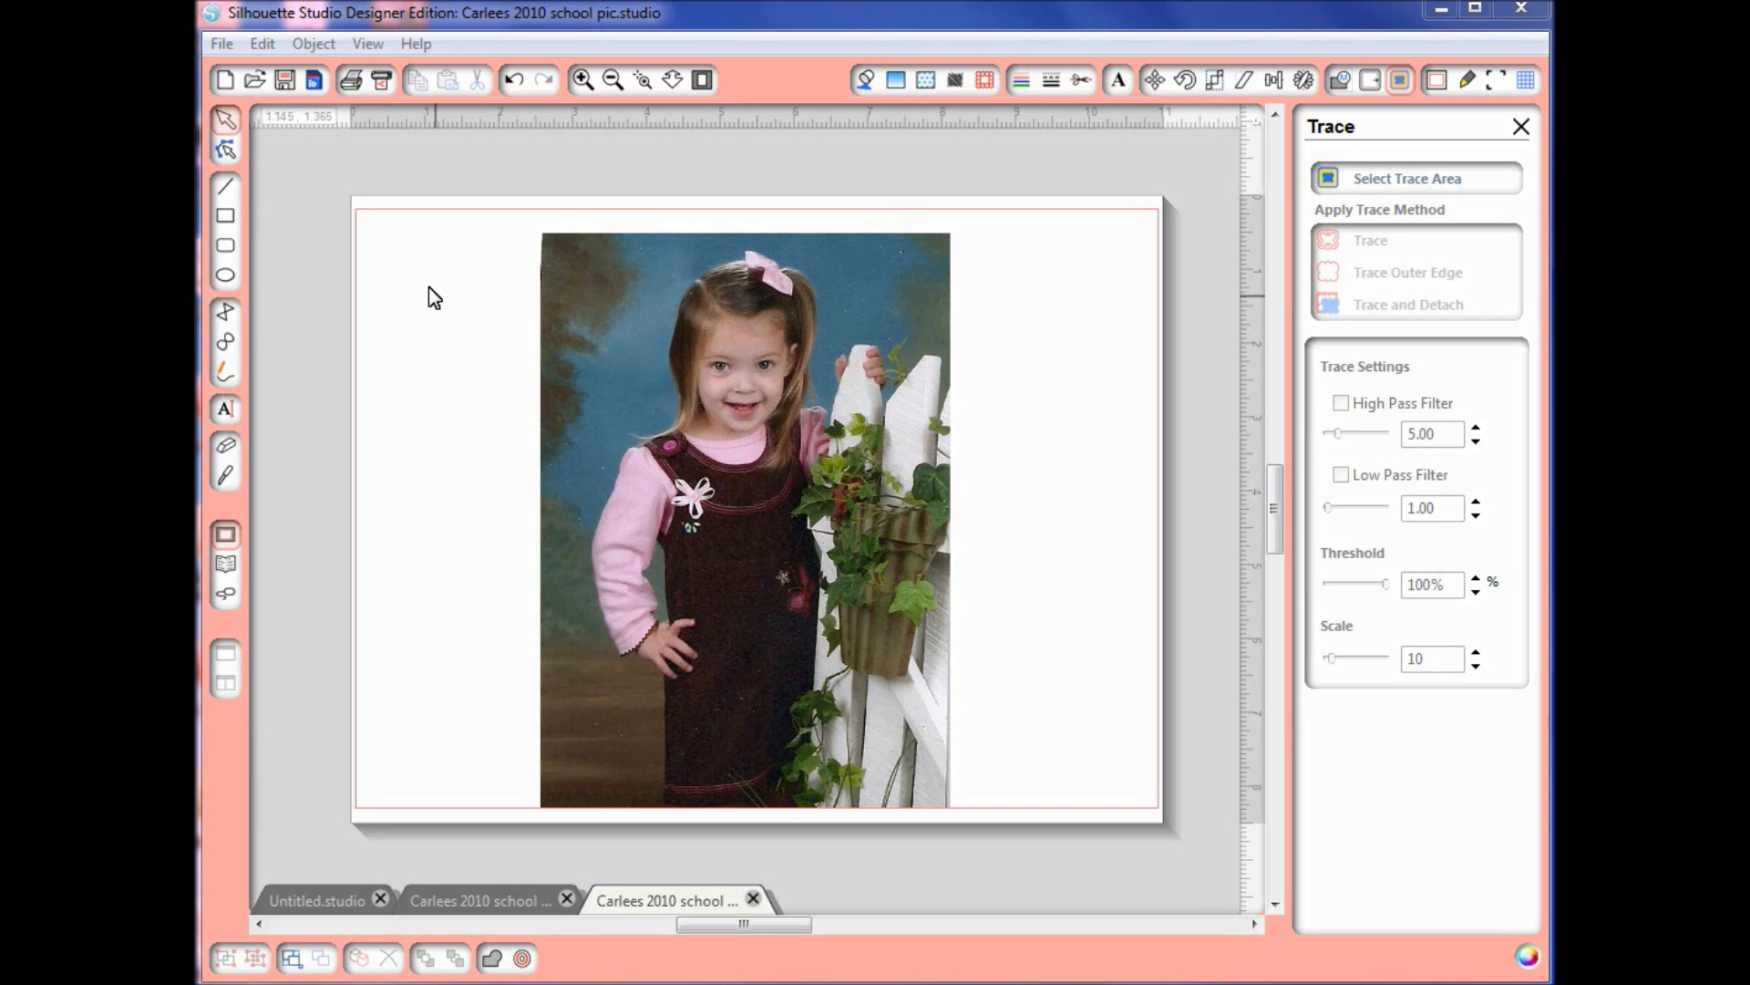
- Draw an oval about 4.115 in tall with the Ellipse tool over the girl's head and shoulders
click(226, 276)
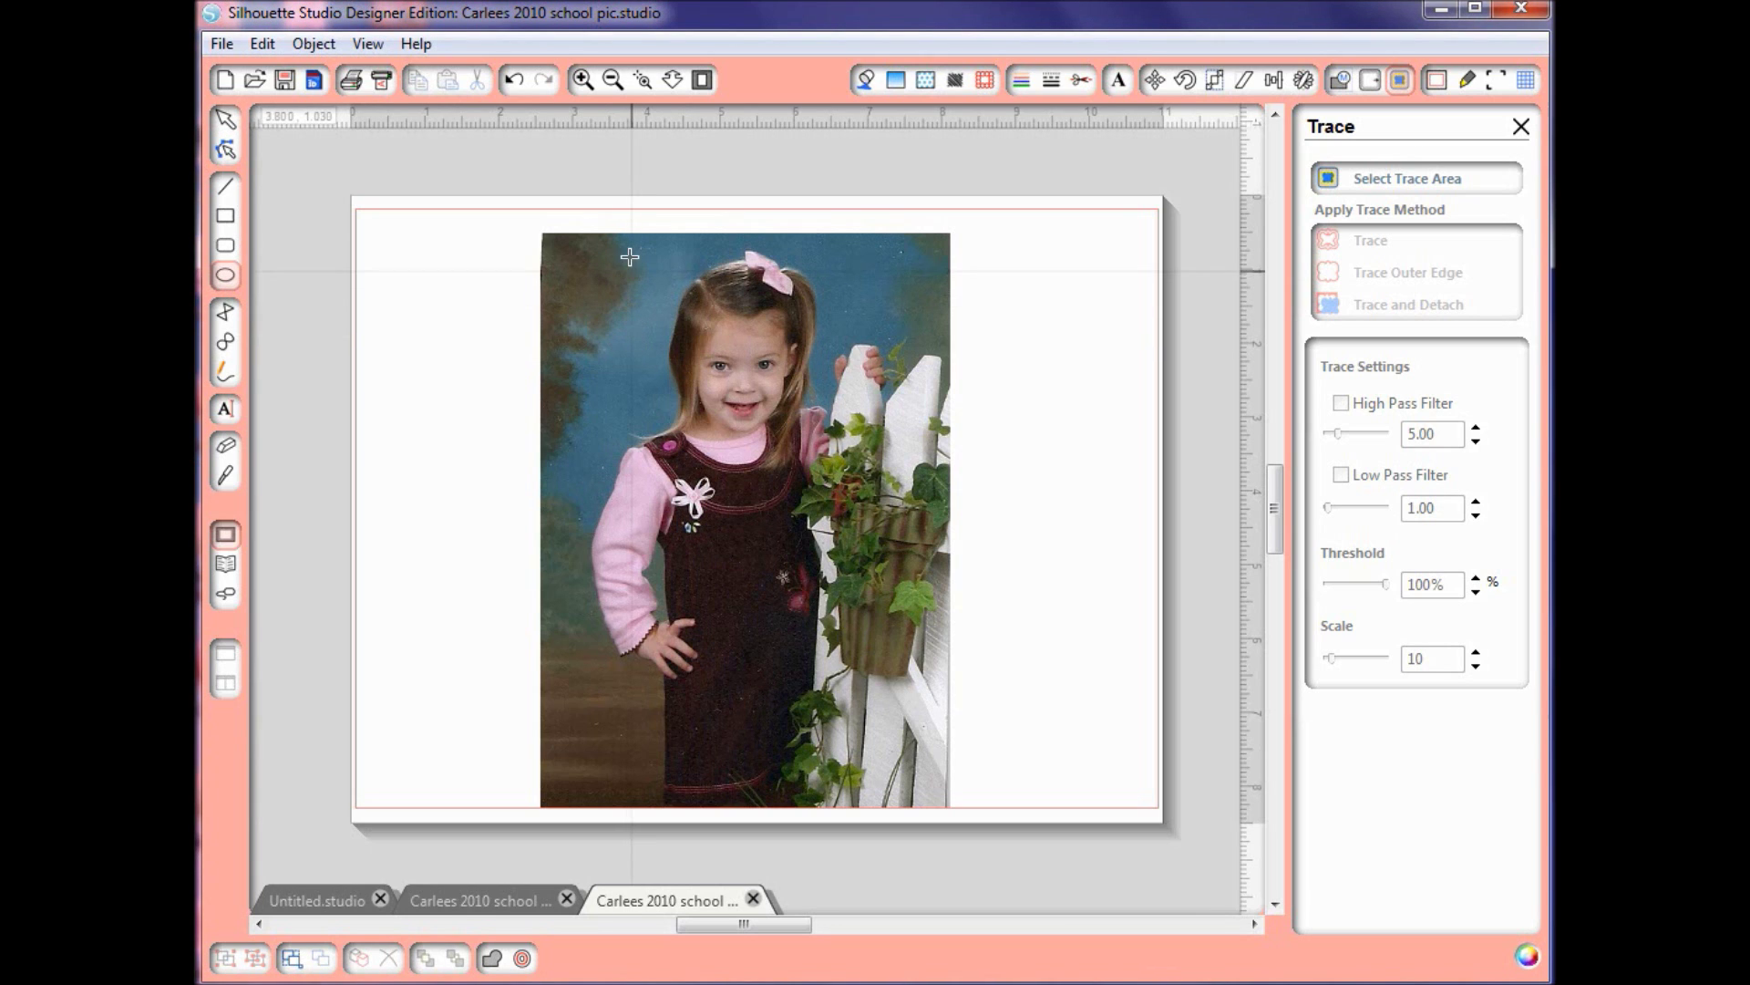
drag(627, 246, 858, 551)
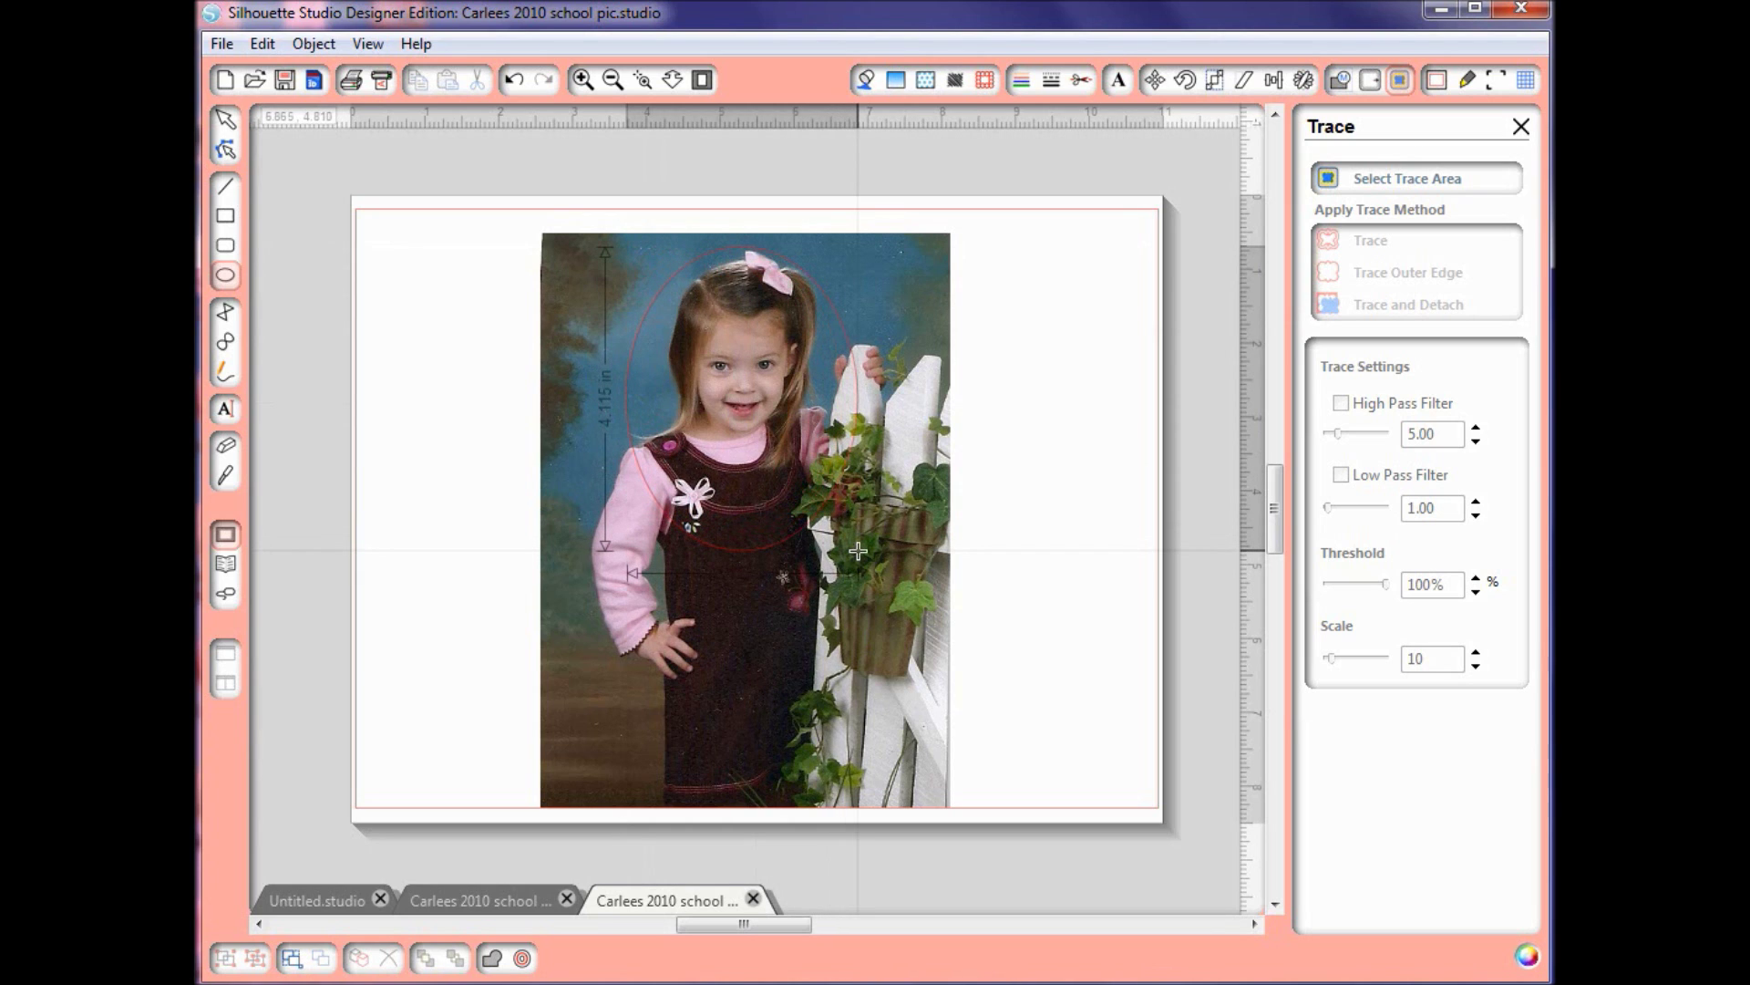
drag(858, 550, 807, 534)
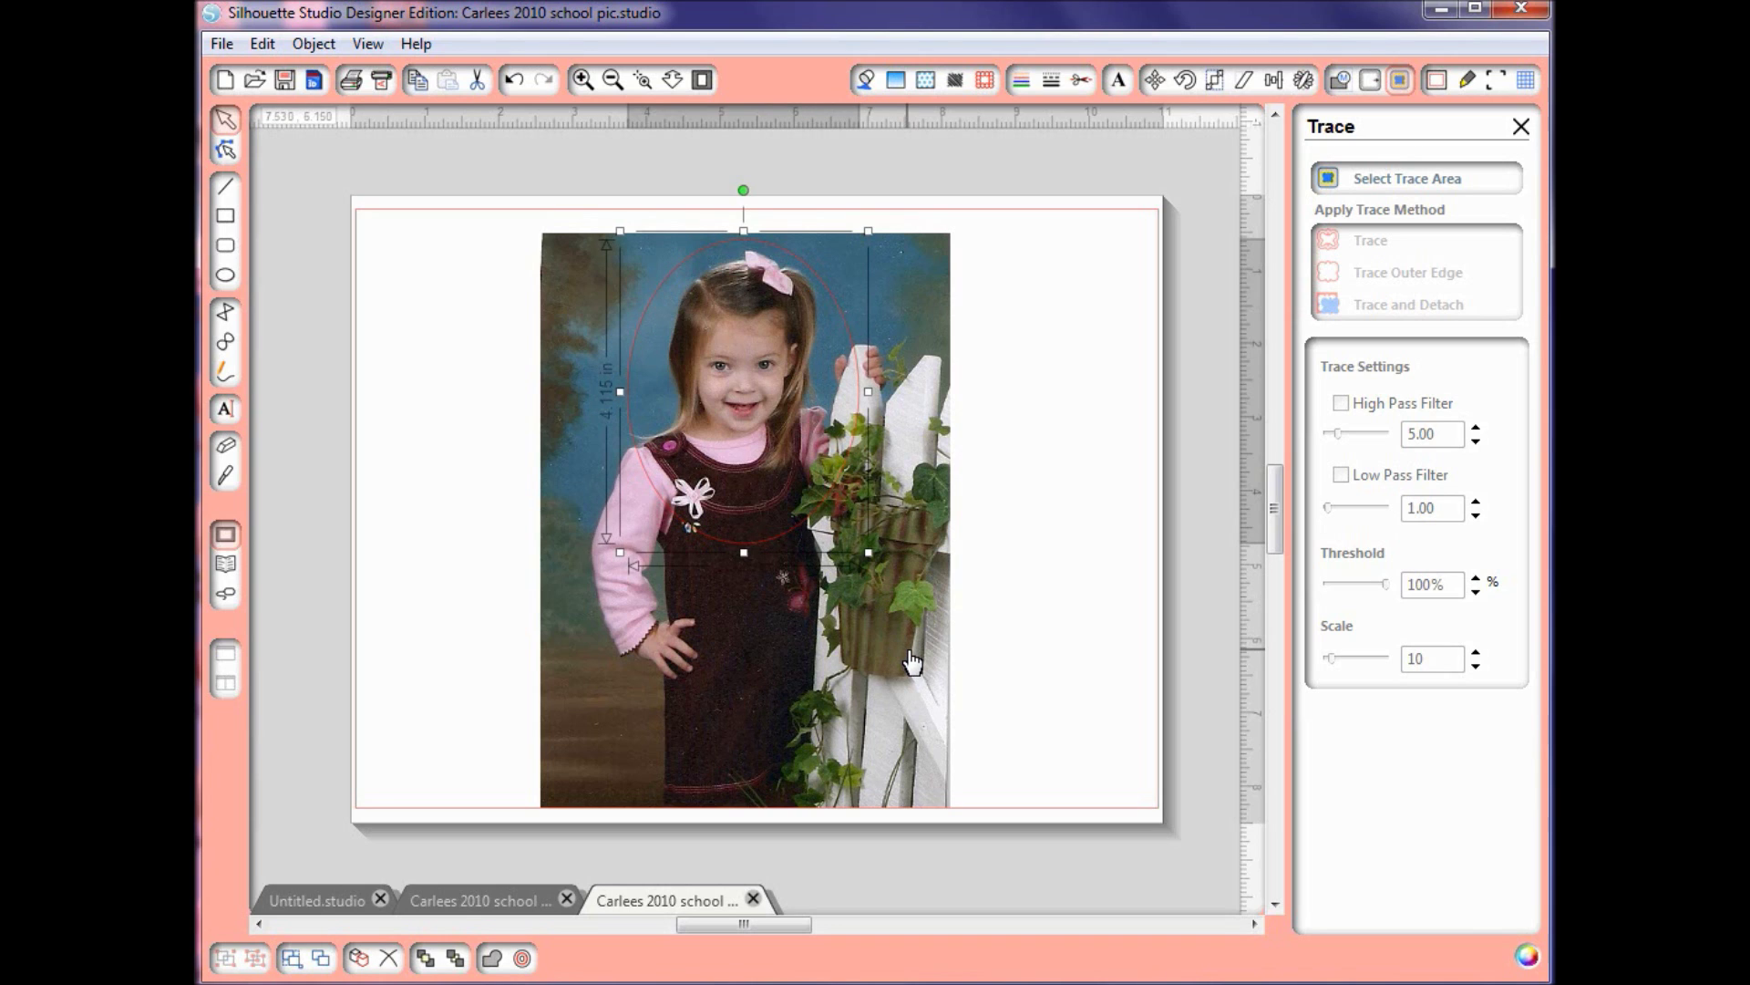
- Crop the photo to the oval with Modify > Crop, then move the portrait lower on the page
click(913, 662)
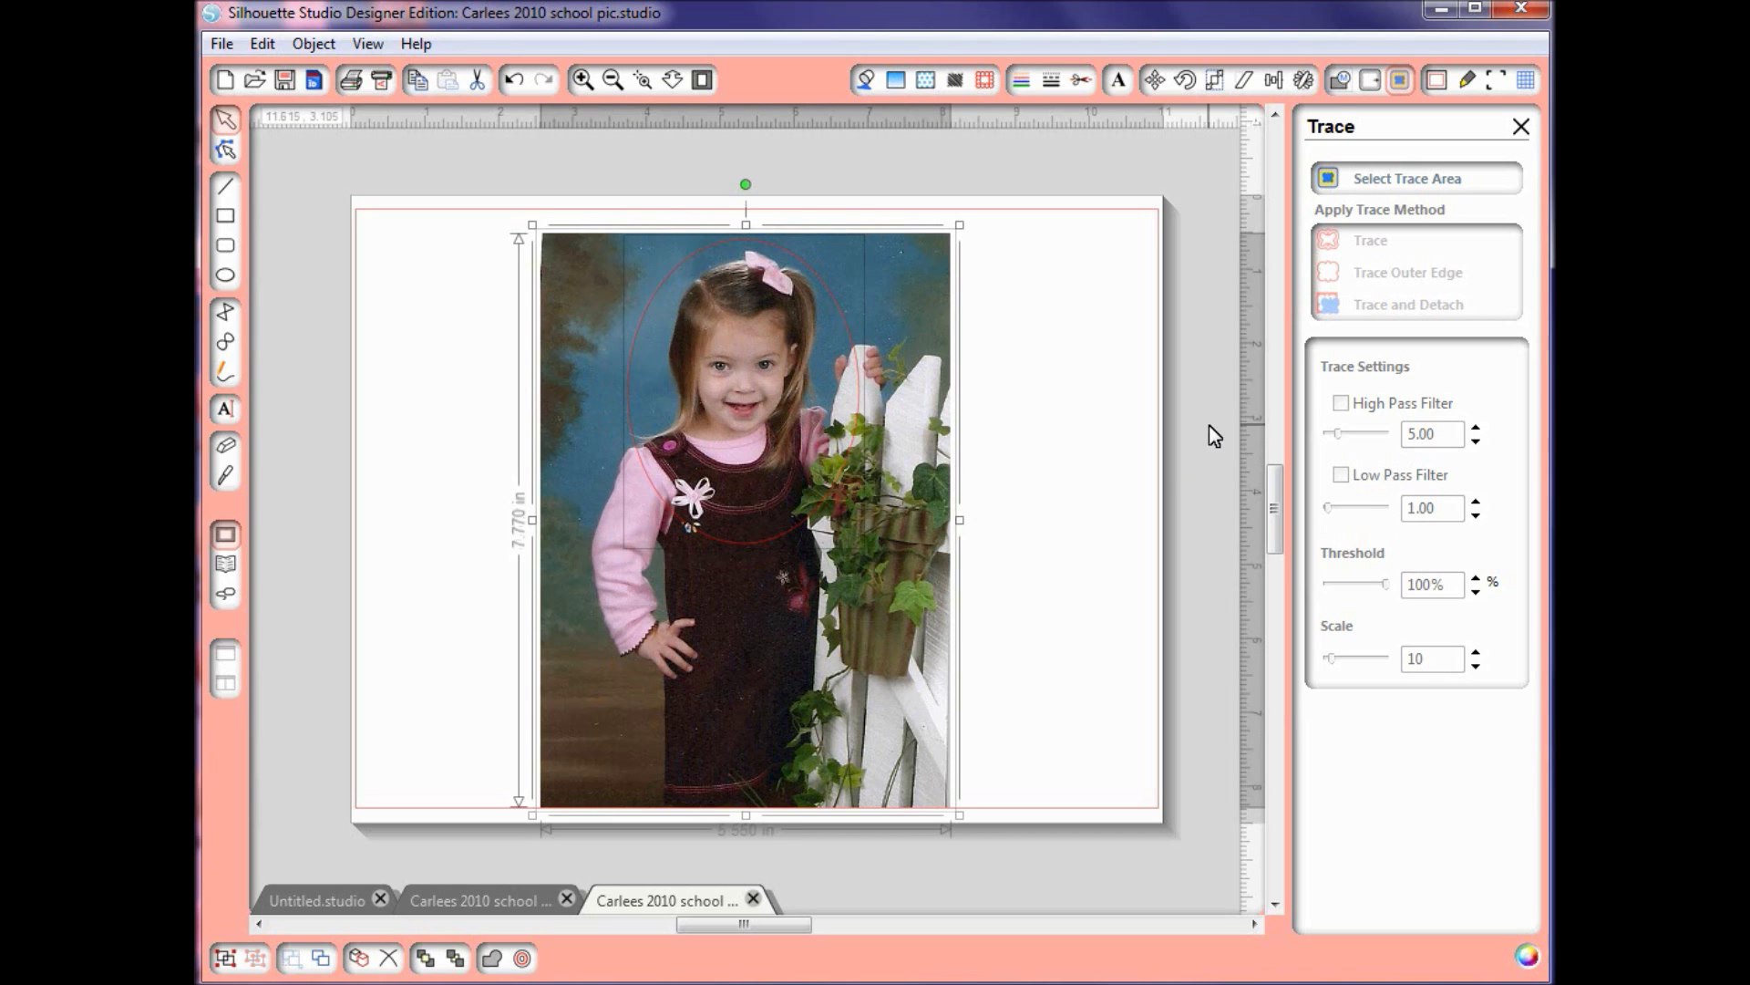
click(1339, 84)
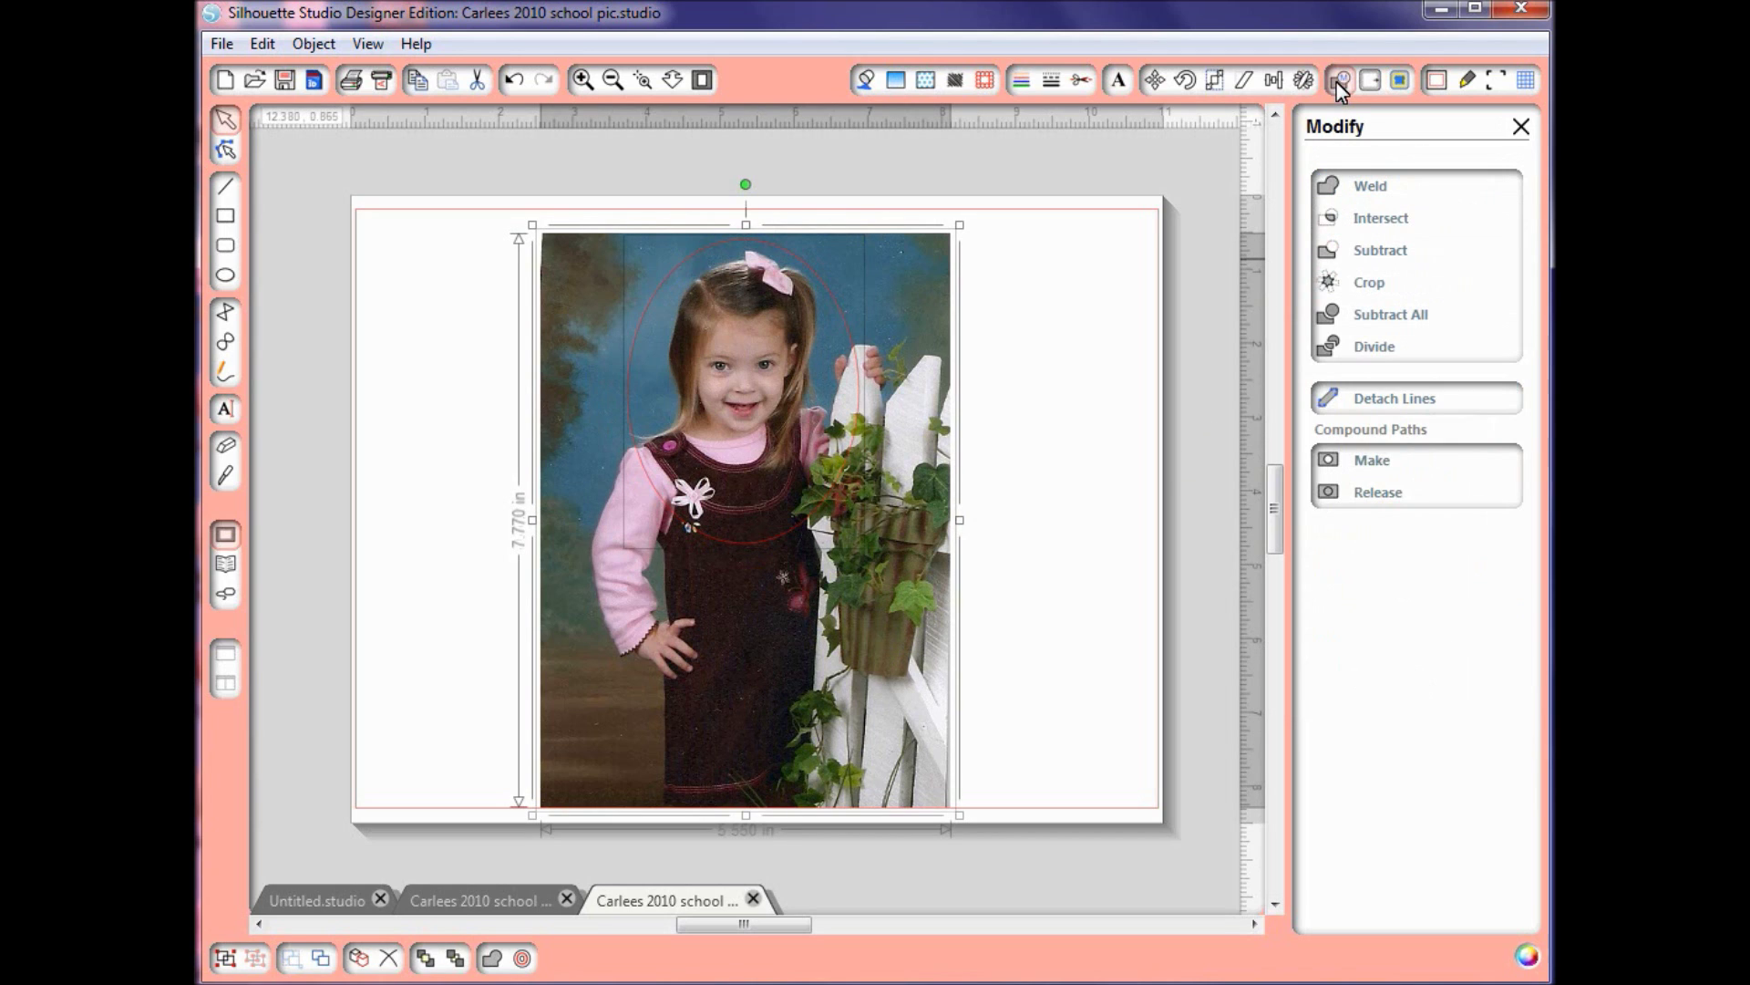
click(1376, 285)
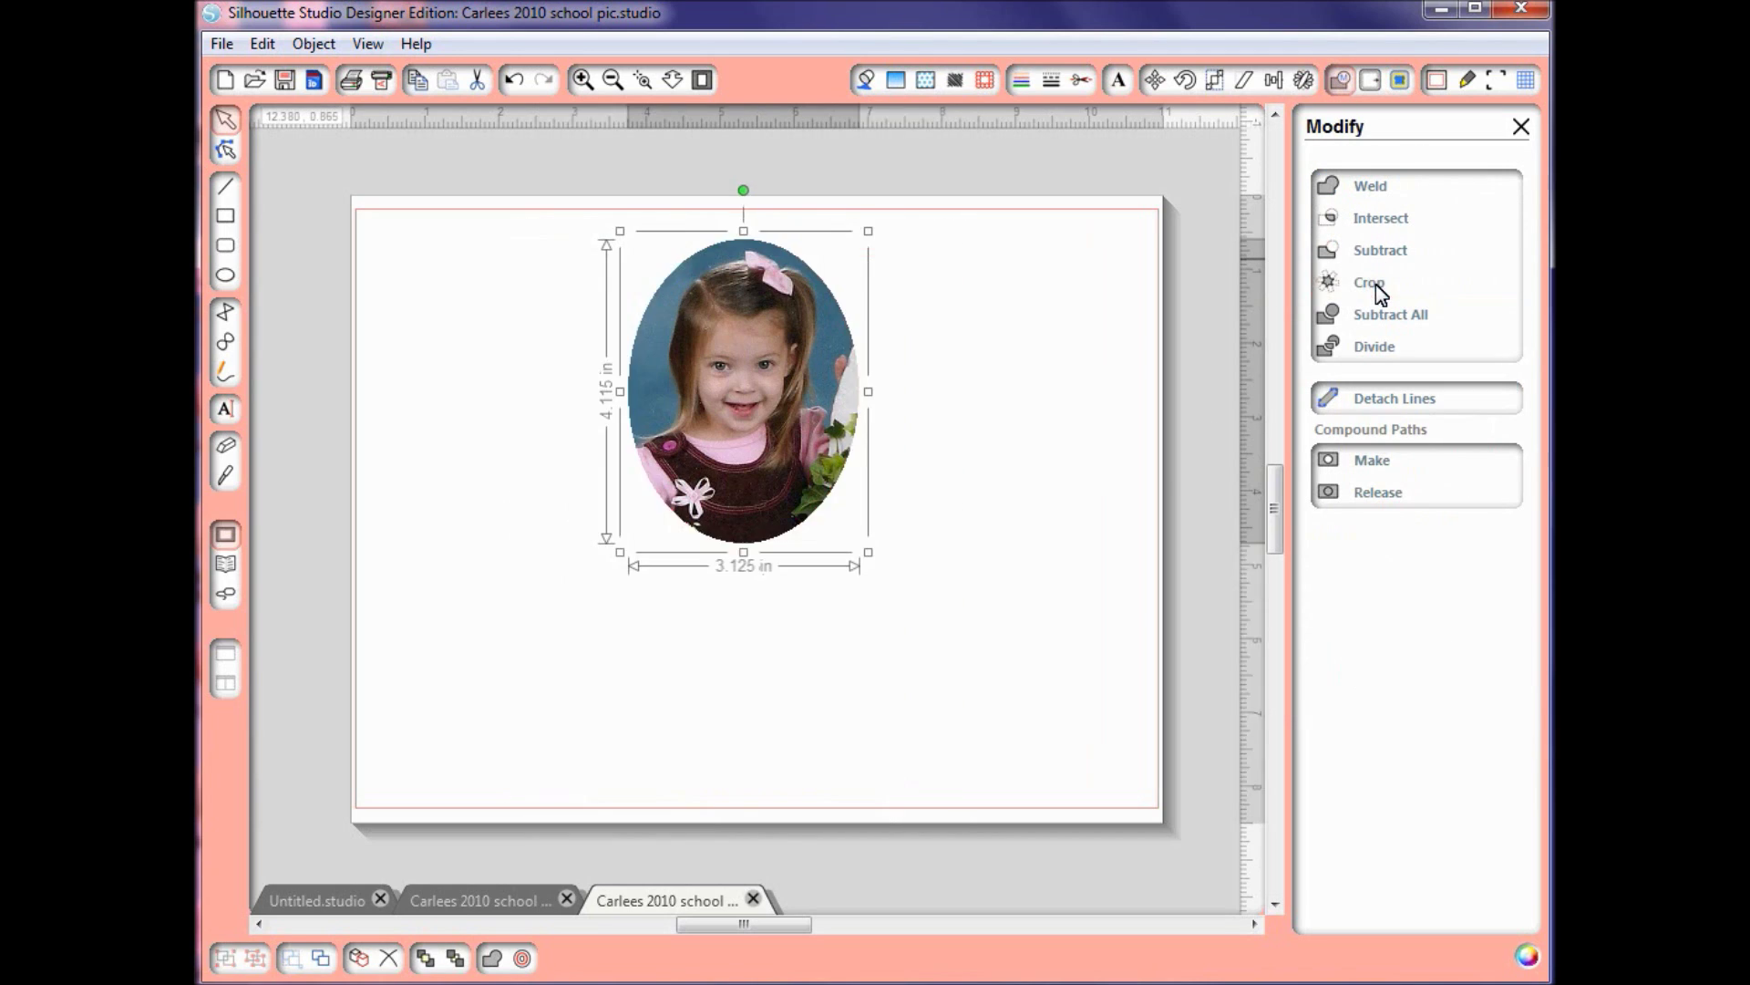
click(815, 605)
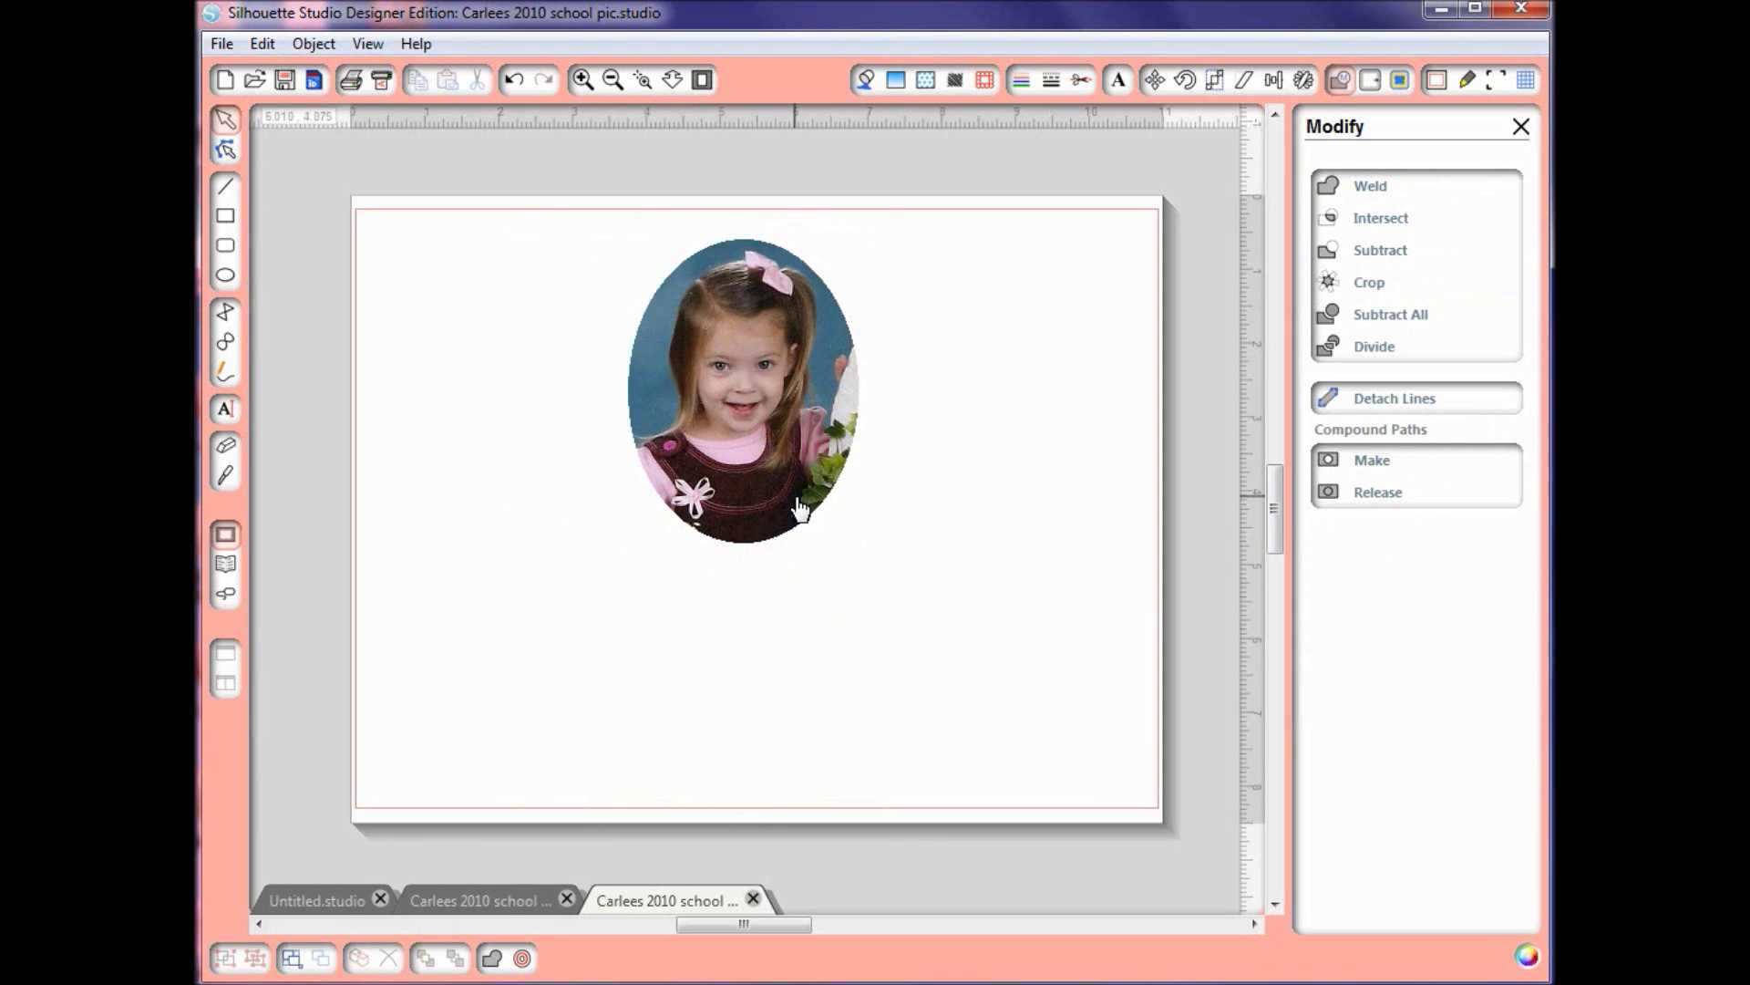
drag(798, 485, 803, 569)
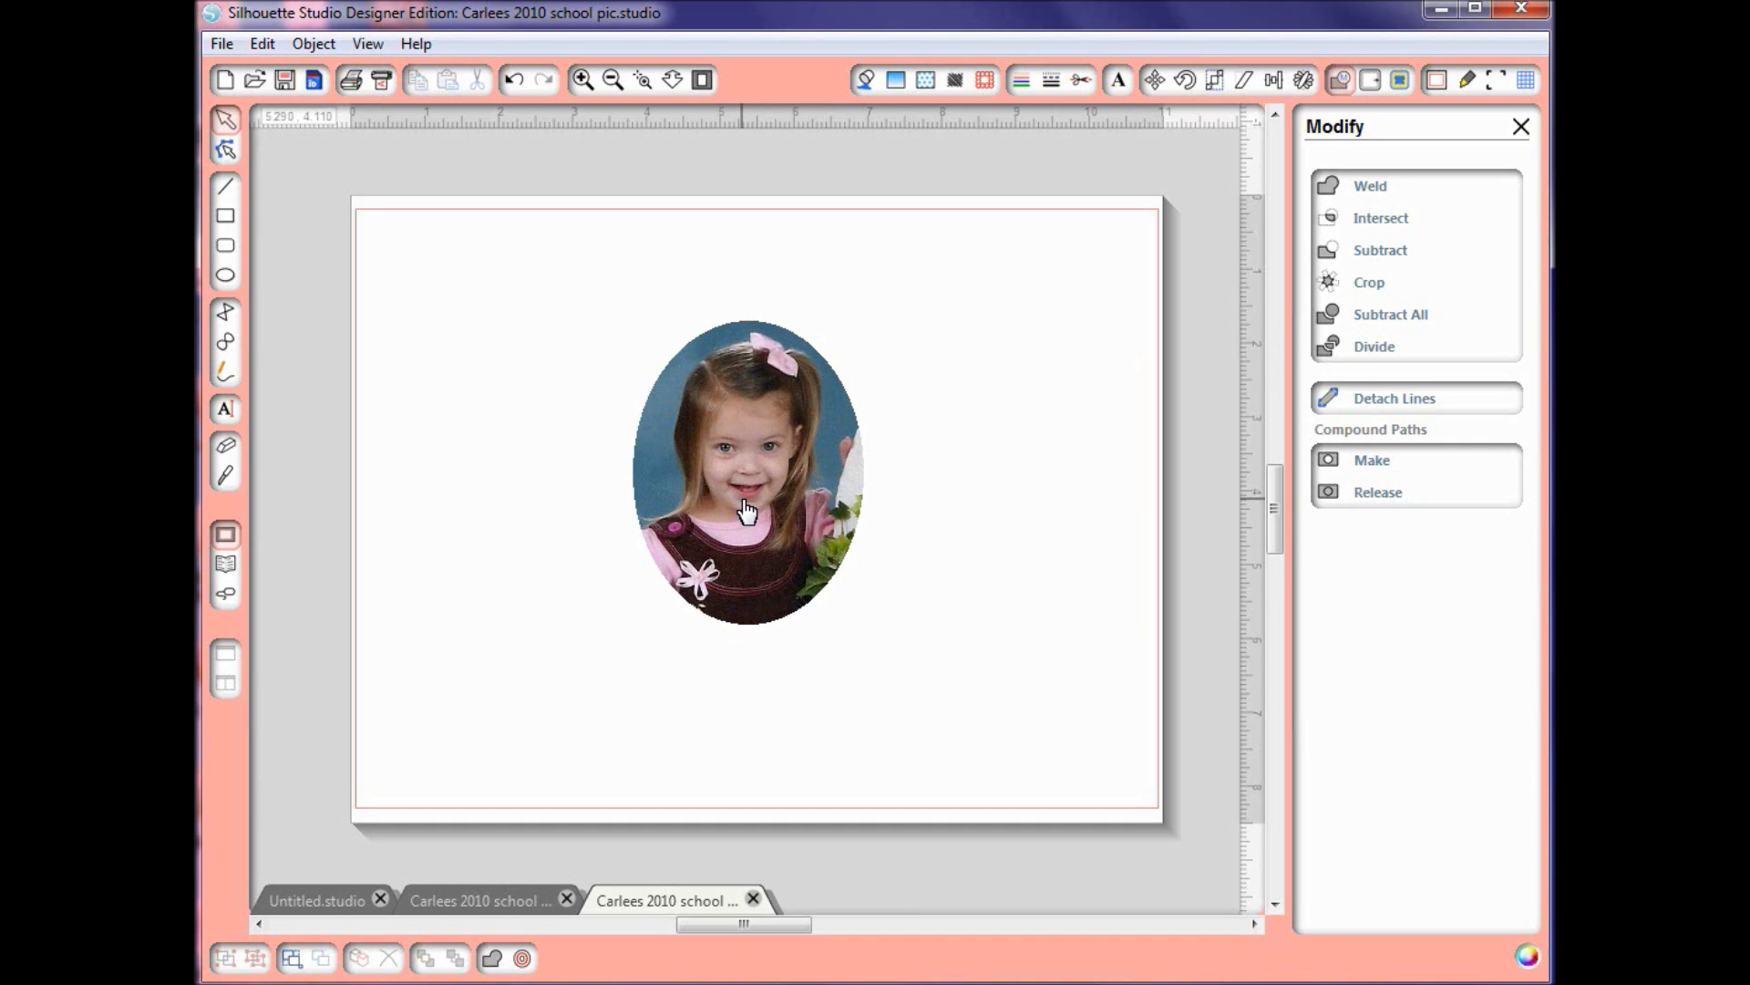
- Zoom in twice with Zoom Selection until the oval portrait's head and bow fill the view
click(644, 84)
drag(597, 270, 995, 735)
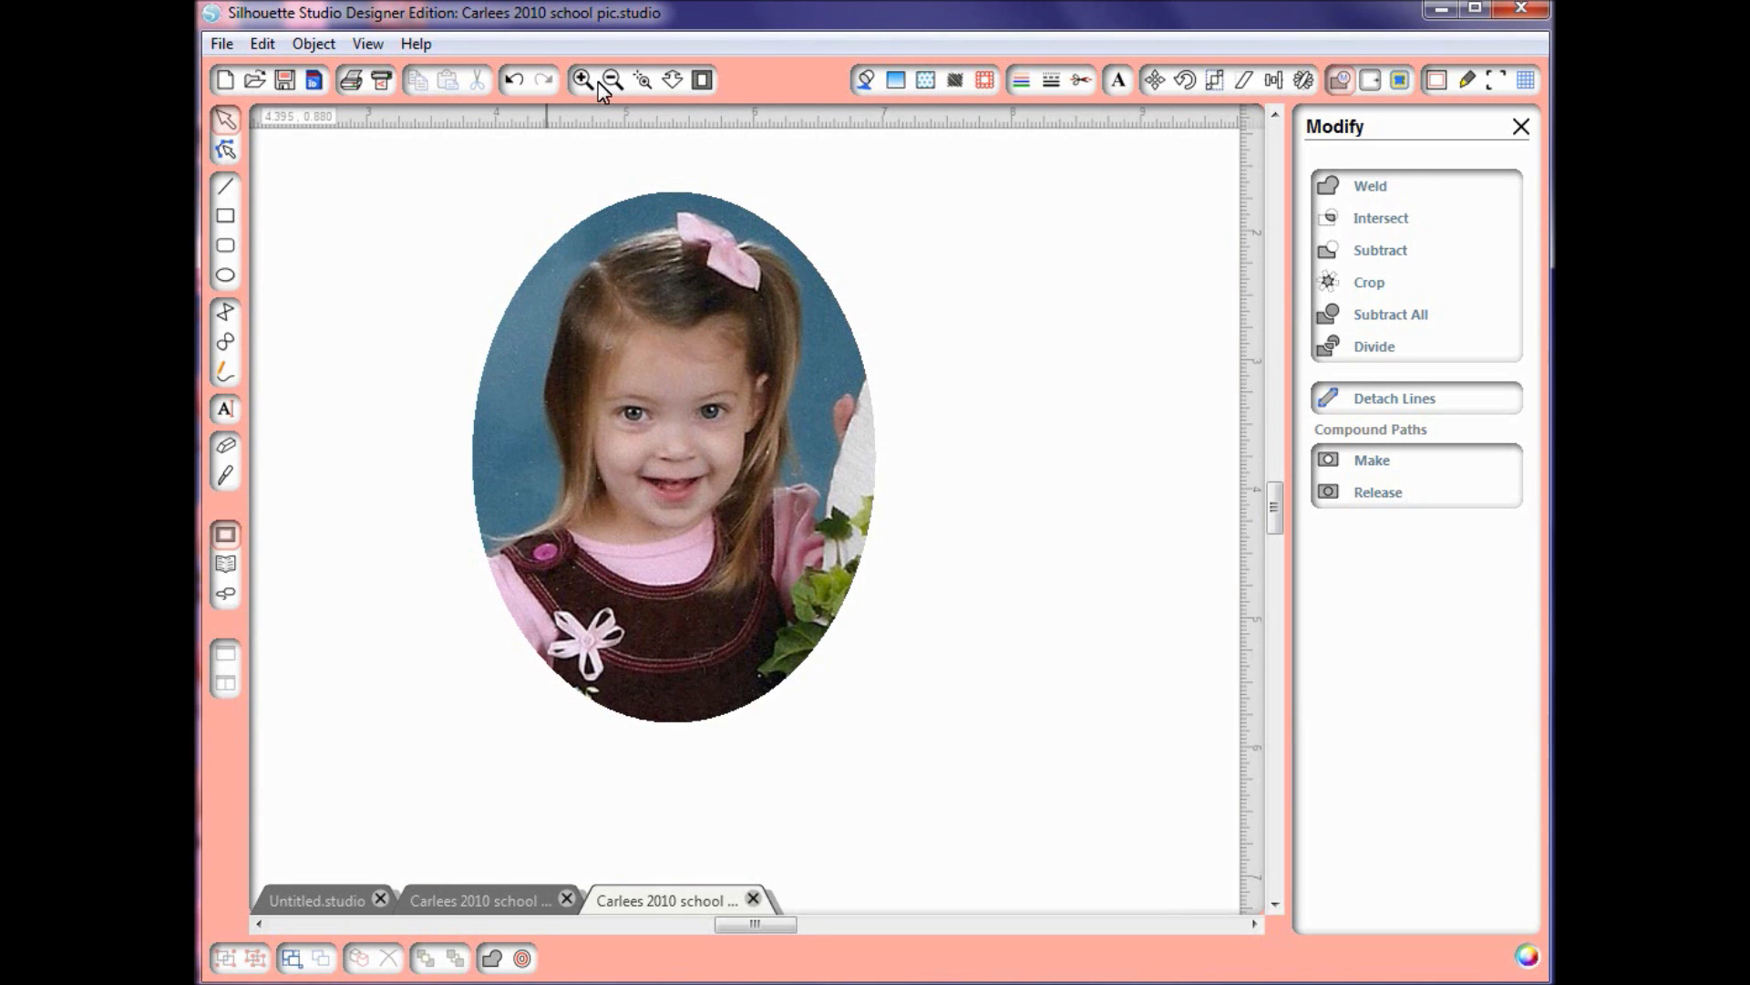
click(645, 82)
drag(432, 189, 924, 733)
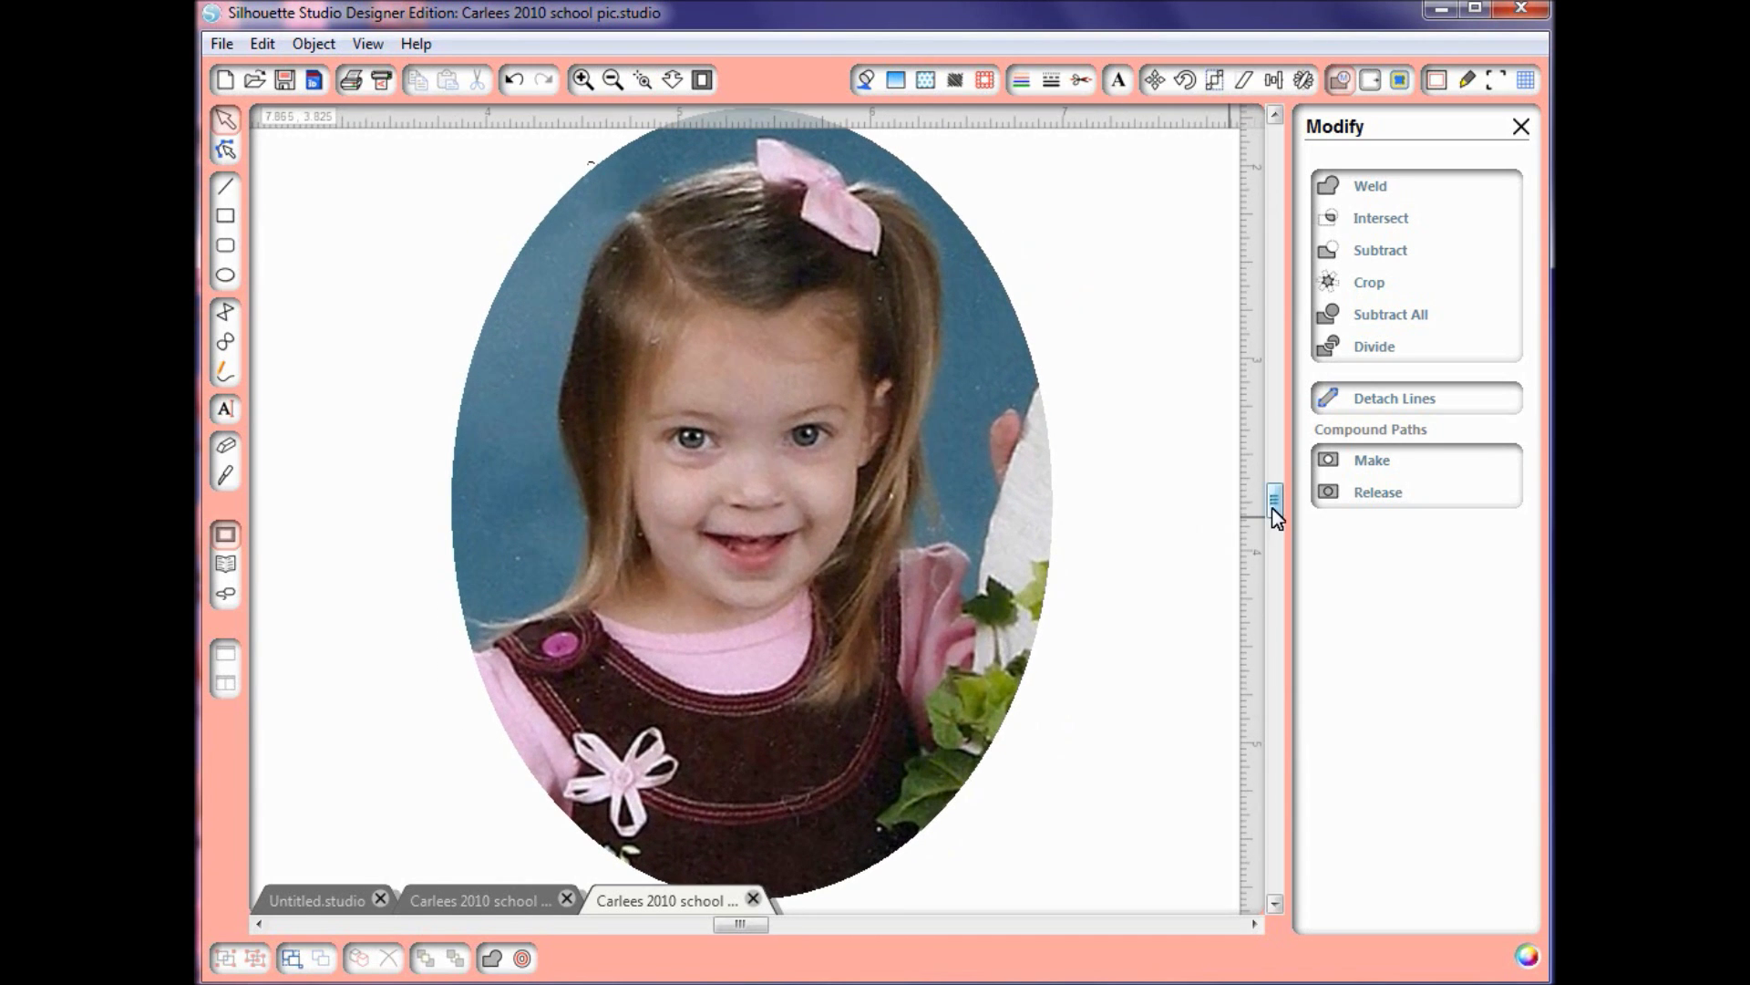
drag(1271, 512, 1274, 498)
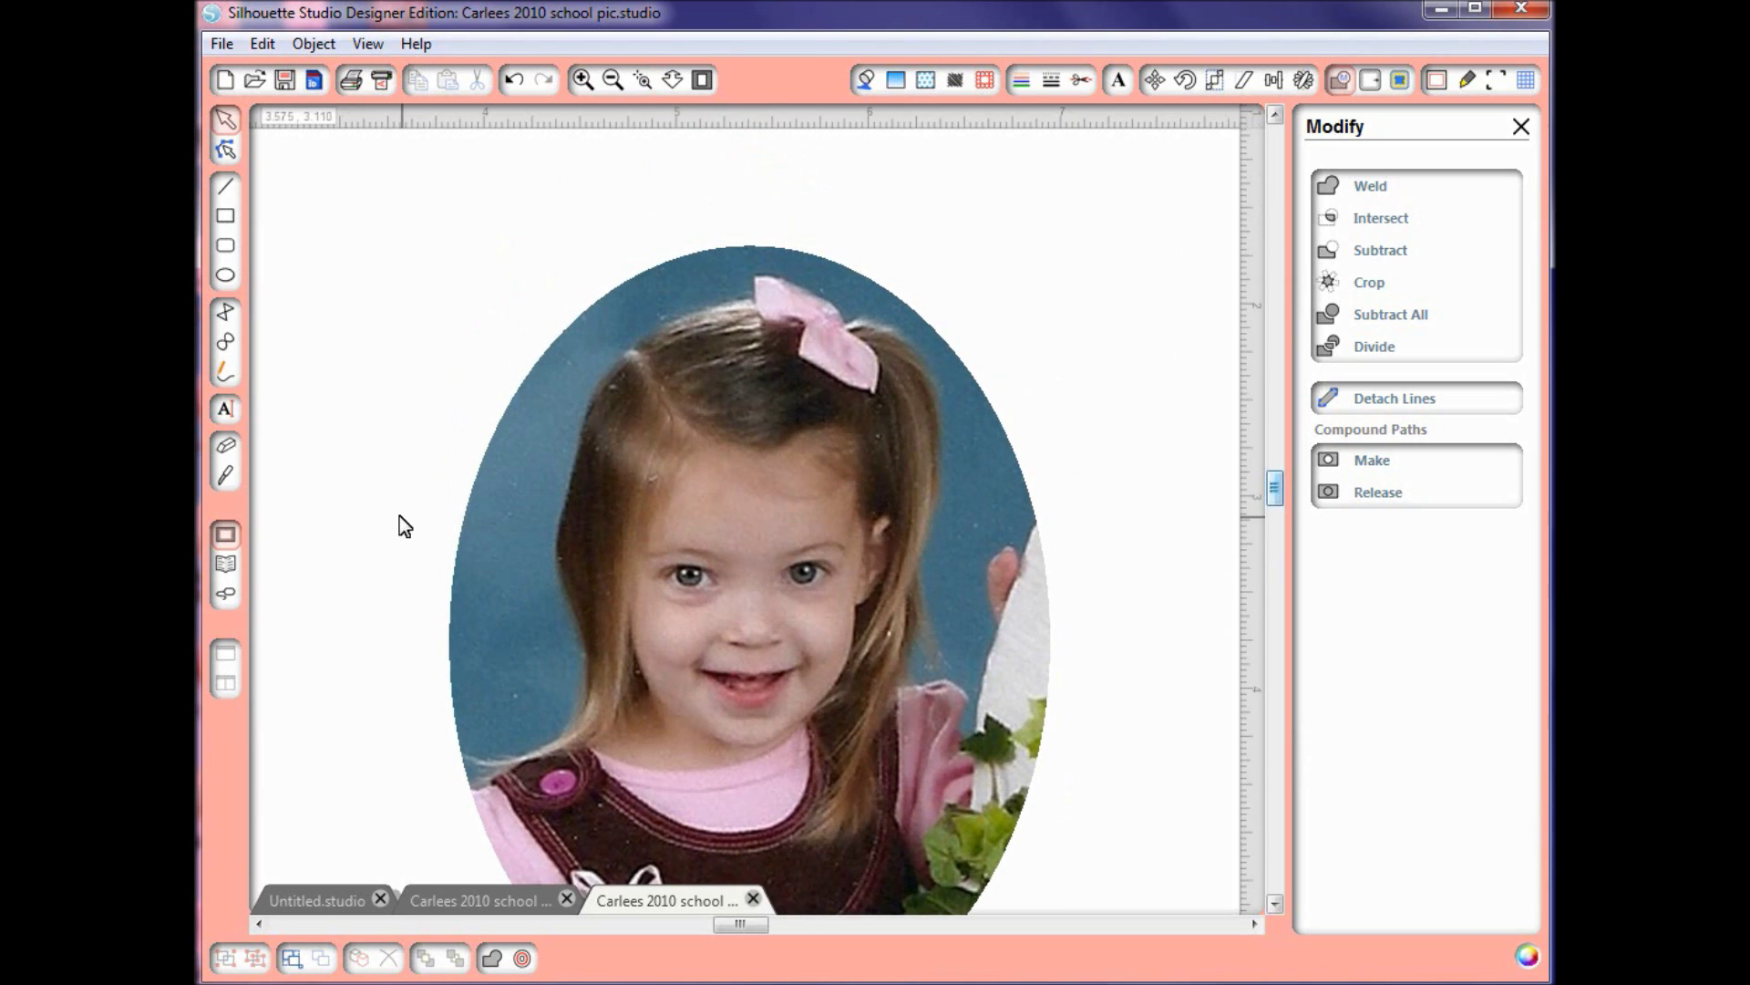
- Erase a strip of blue background along the left edge of the girl's hair
click(229, 448)
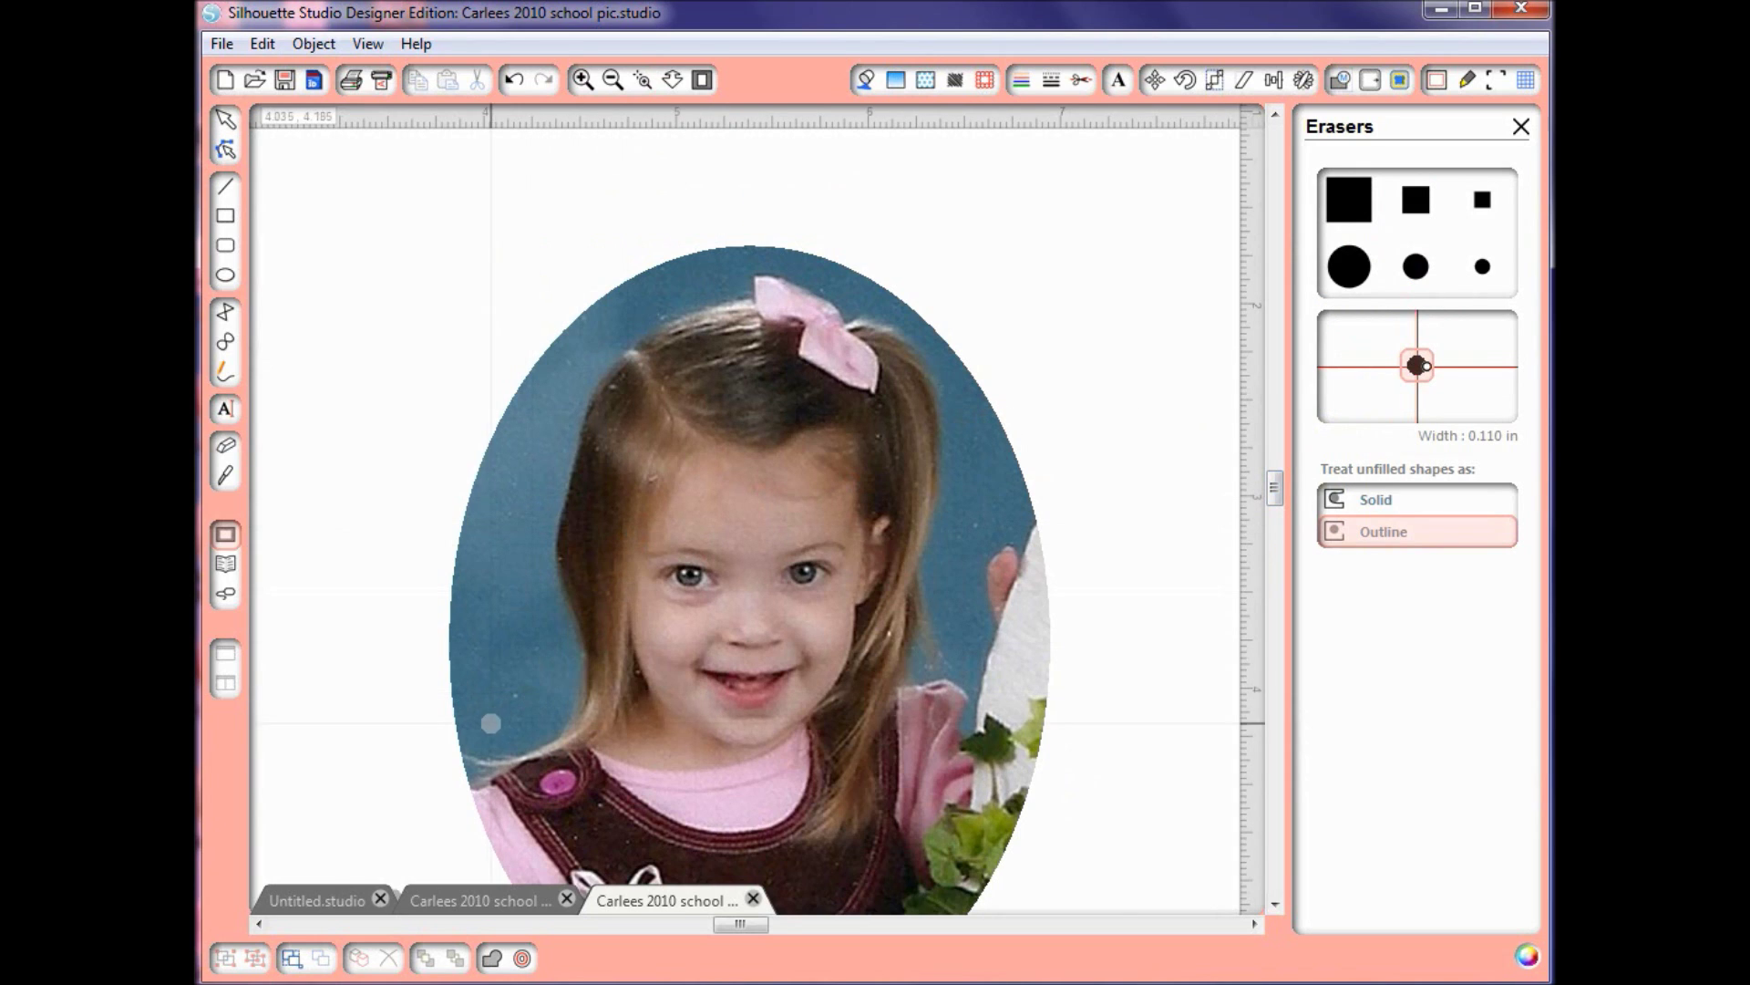
mouse_move(465, 770)
mouse_down()
mouse_move(549, 733)
mouse_move(566, 708)
mouse_move(543, 529)
mouse_move(574, 407)
mouse_move(635, 325)
mouse_move(749, 273)
mouse_move(724, 242)
mouse_move(631, 255)
mouse_up()
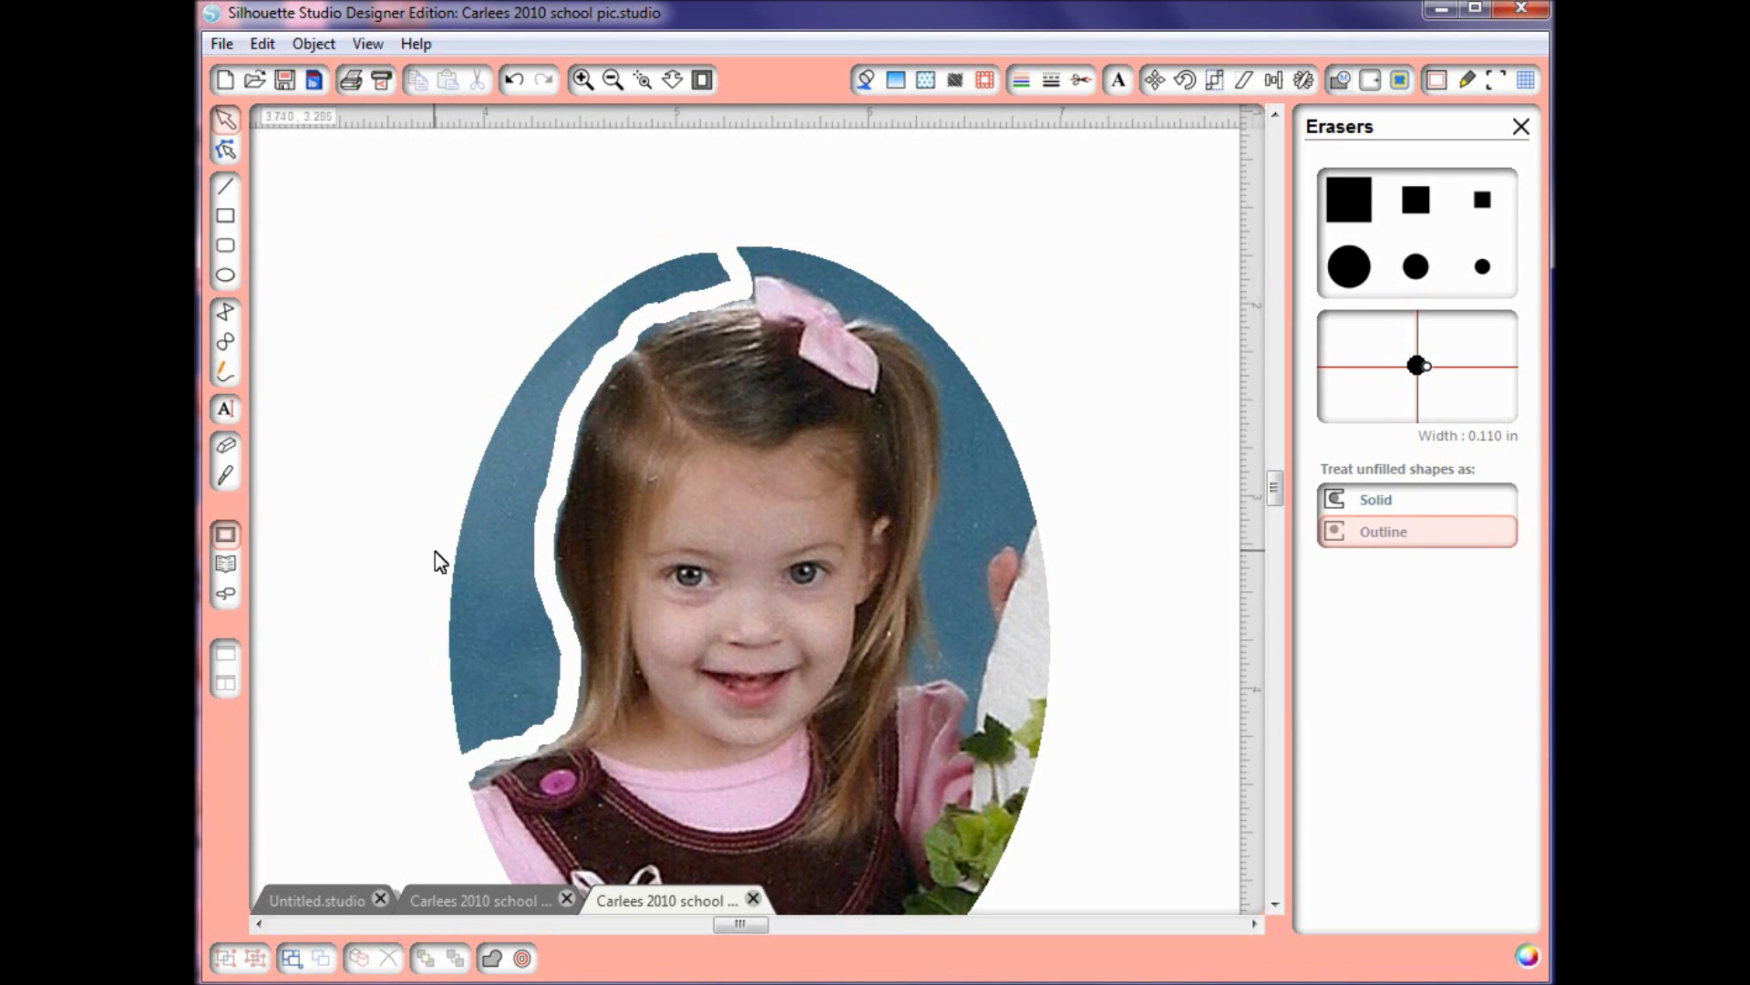
- Delete the split-off left background piece and zoom in on the hair's left edge
click(487, 628)
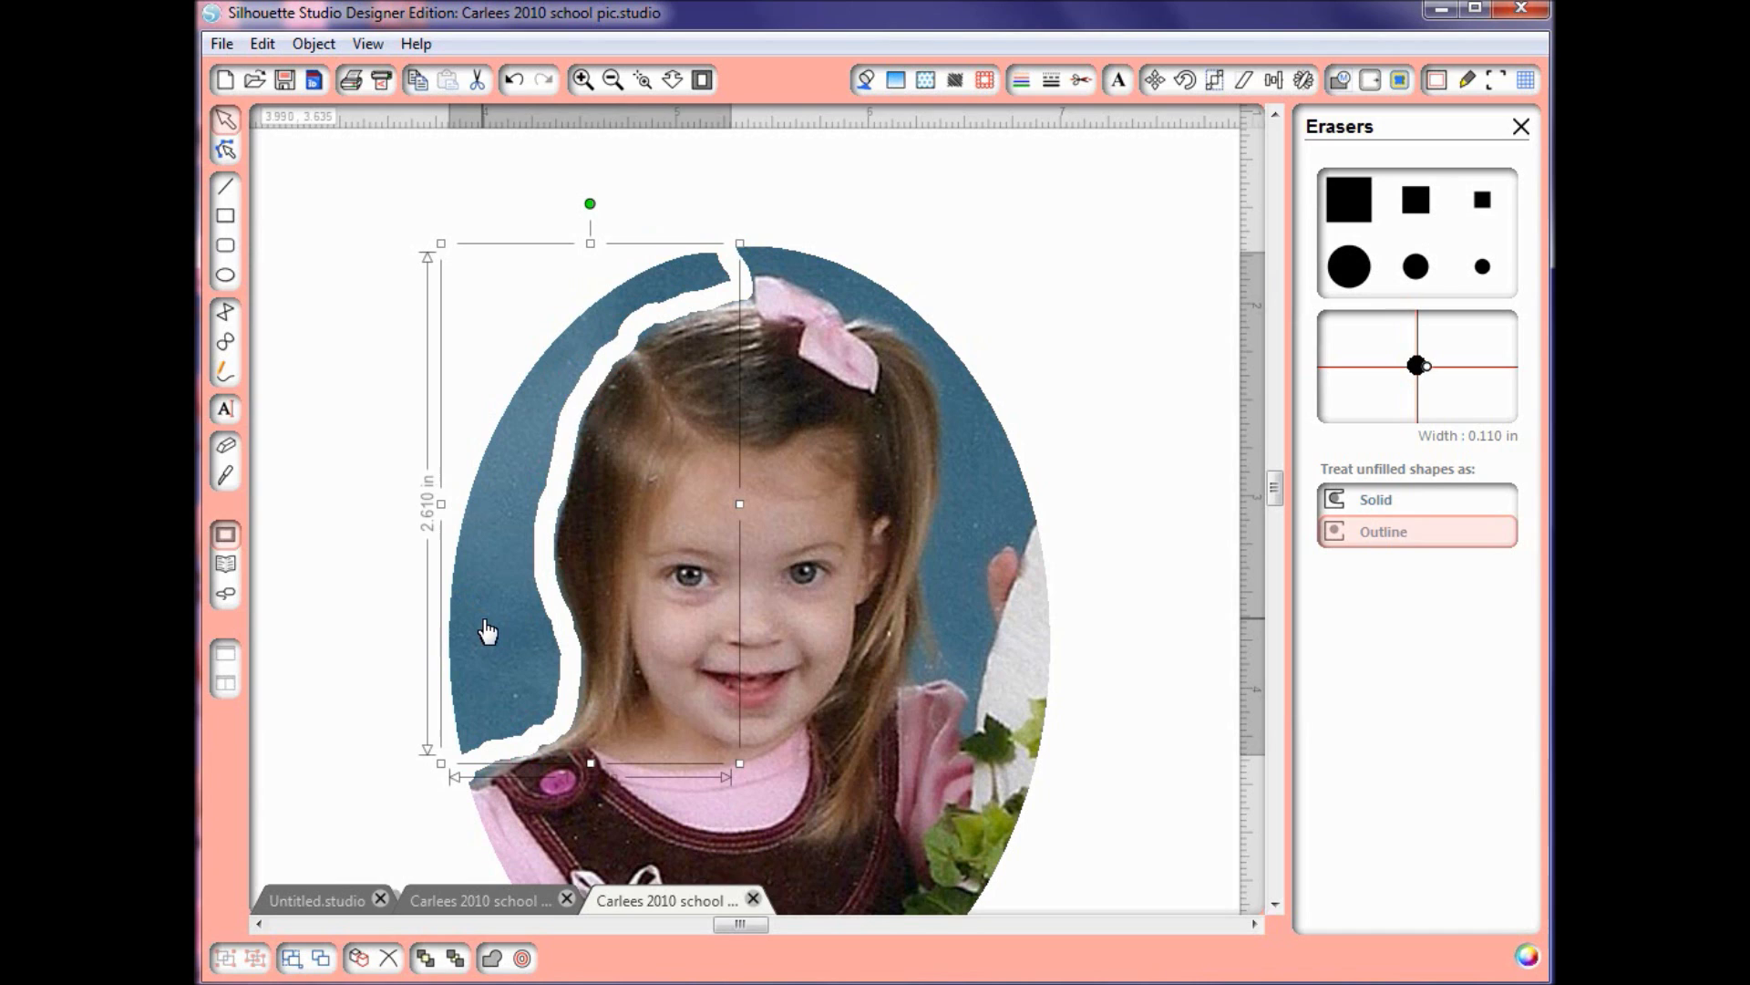
key(Delete)
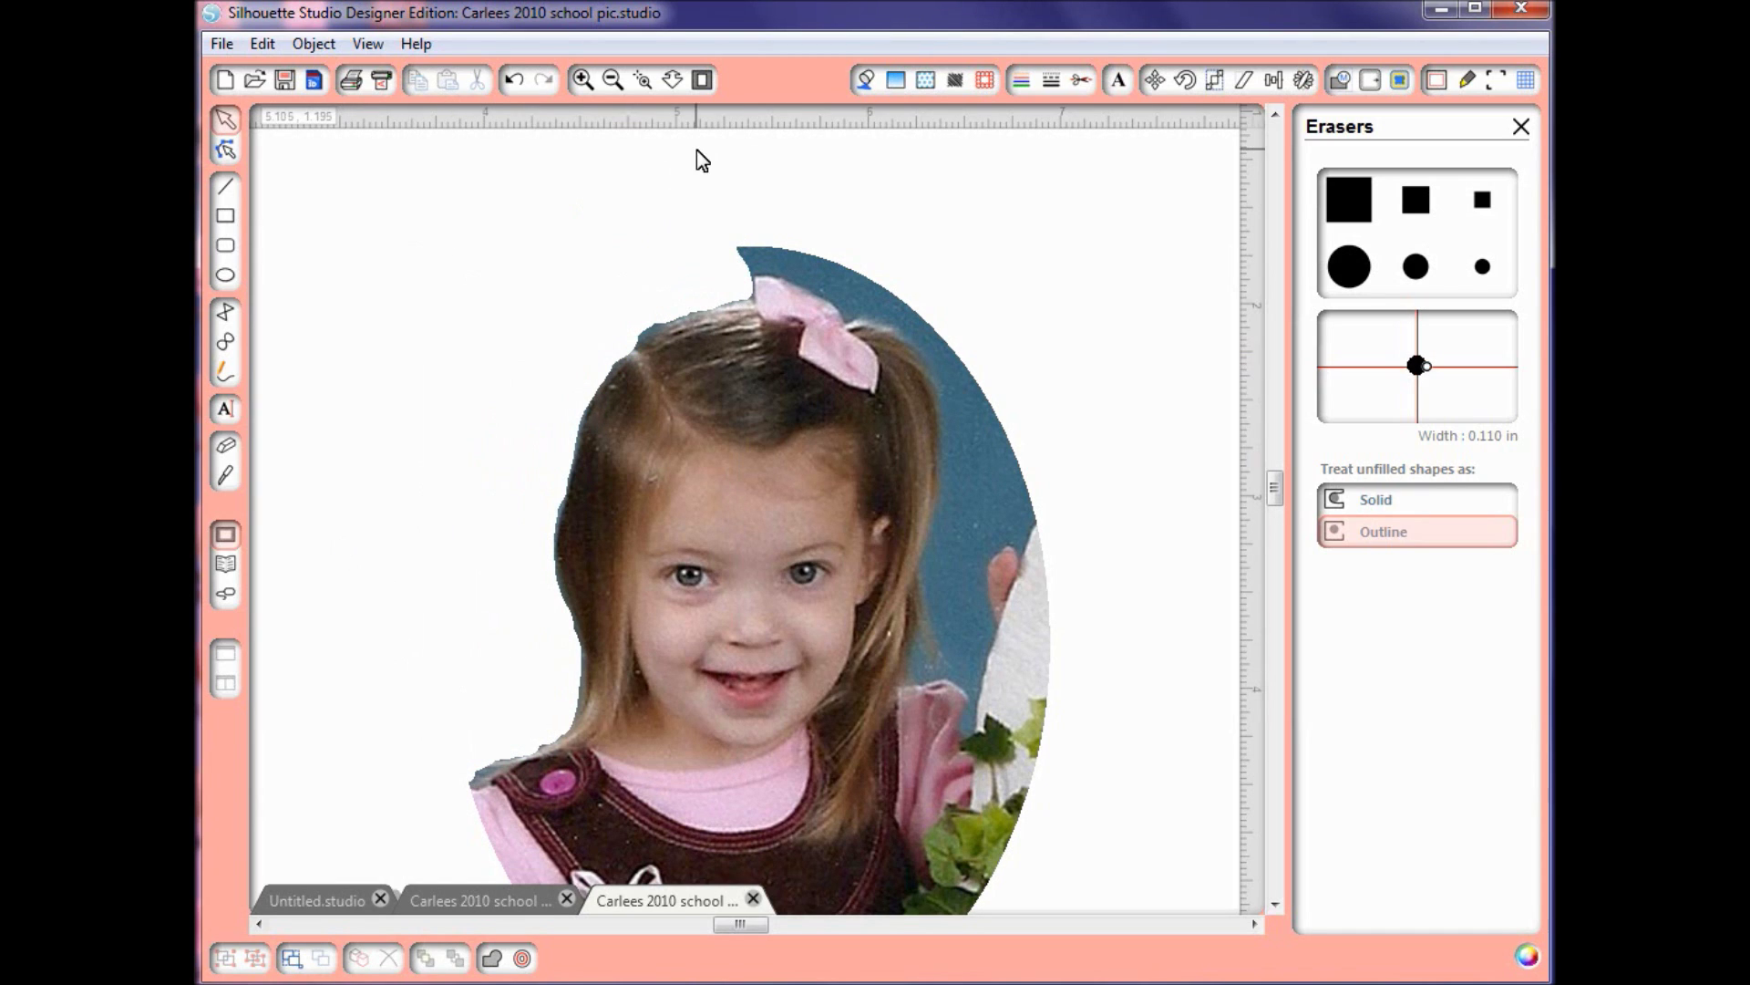
click(641, 81)
drag(377, 288, 495, 683)
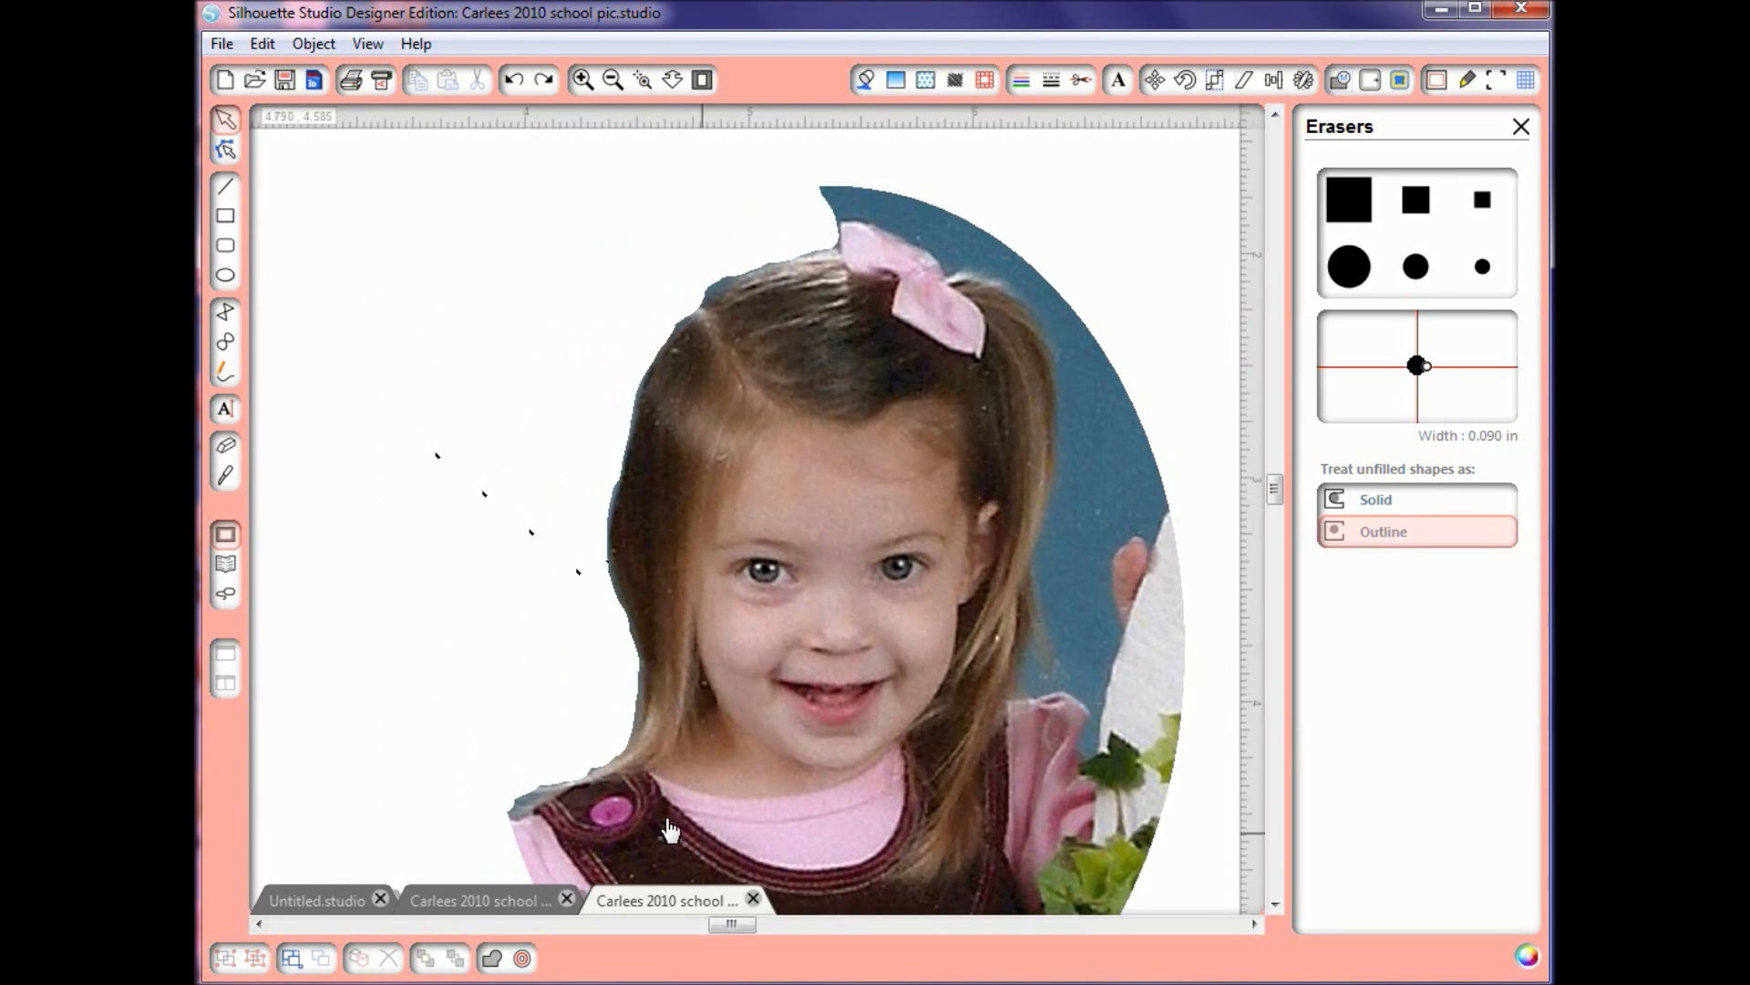
- Erase the leftover background along the hair edge down to the shoulder
click(226, 446)
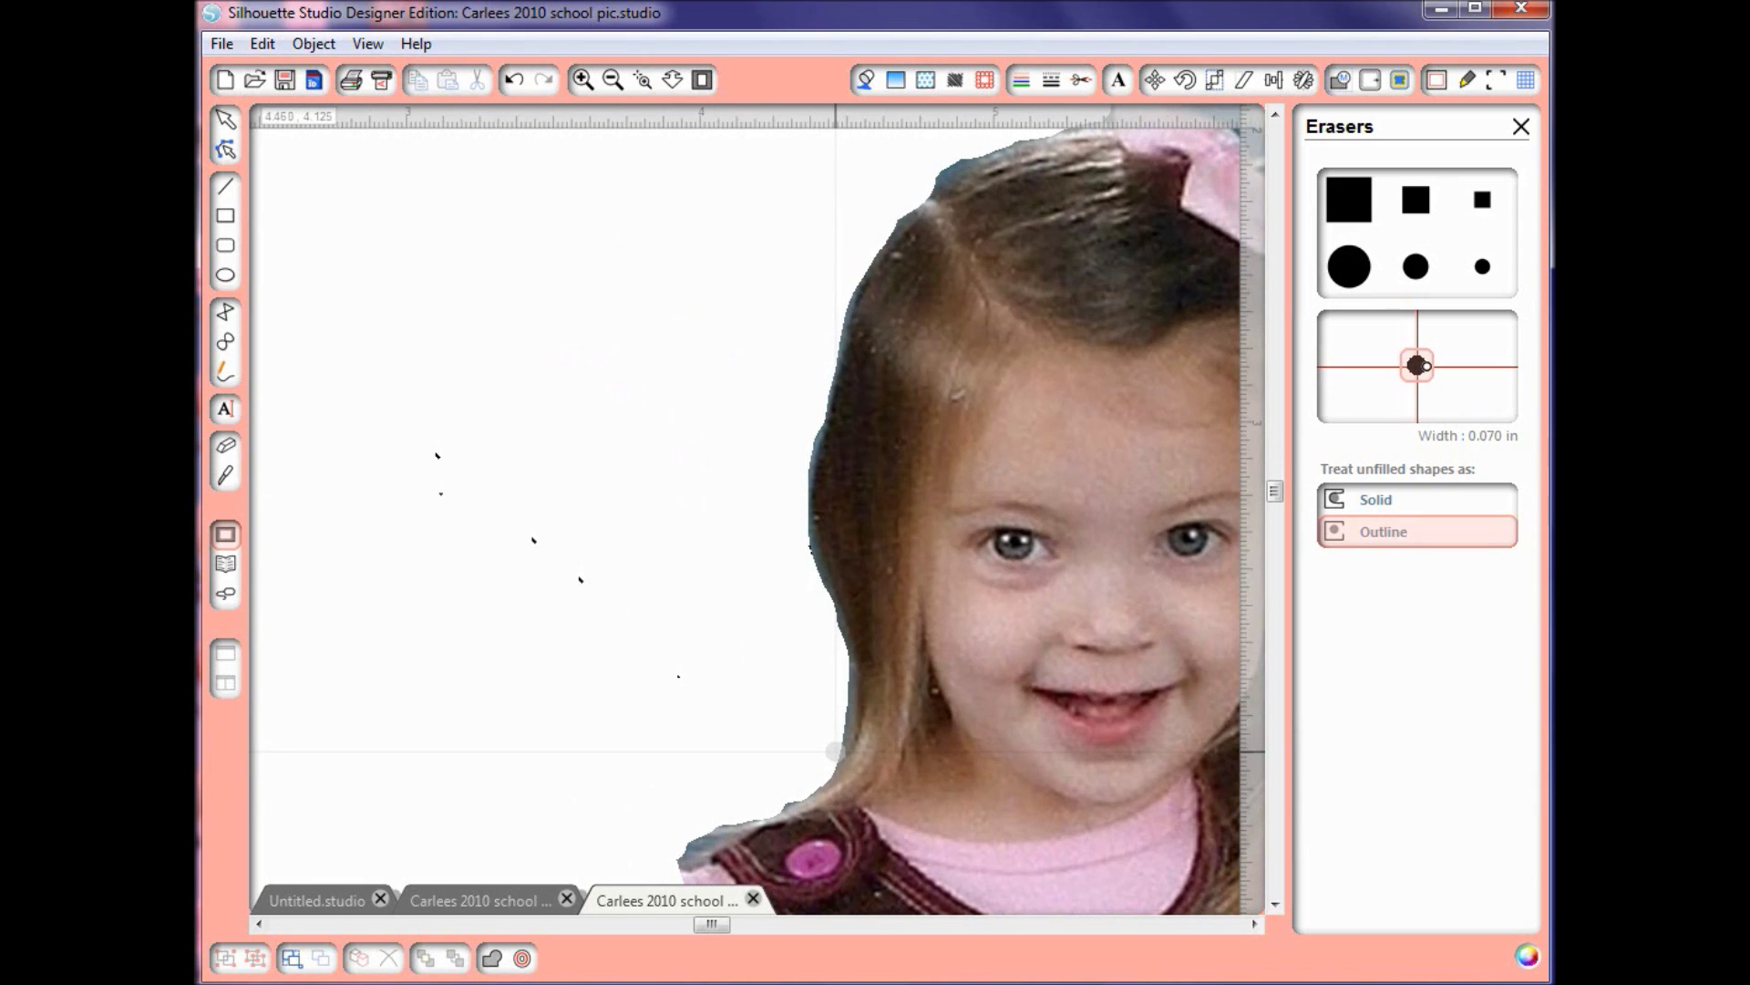
mouse_move(834, 757)
mouse_down()
mouse_move(843, 661)
mouse_move(803, 609)
mouse_up()
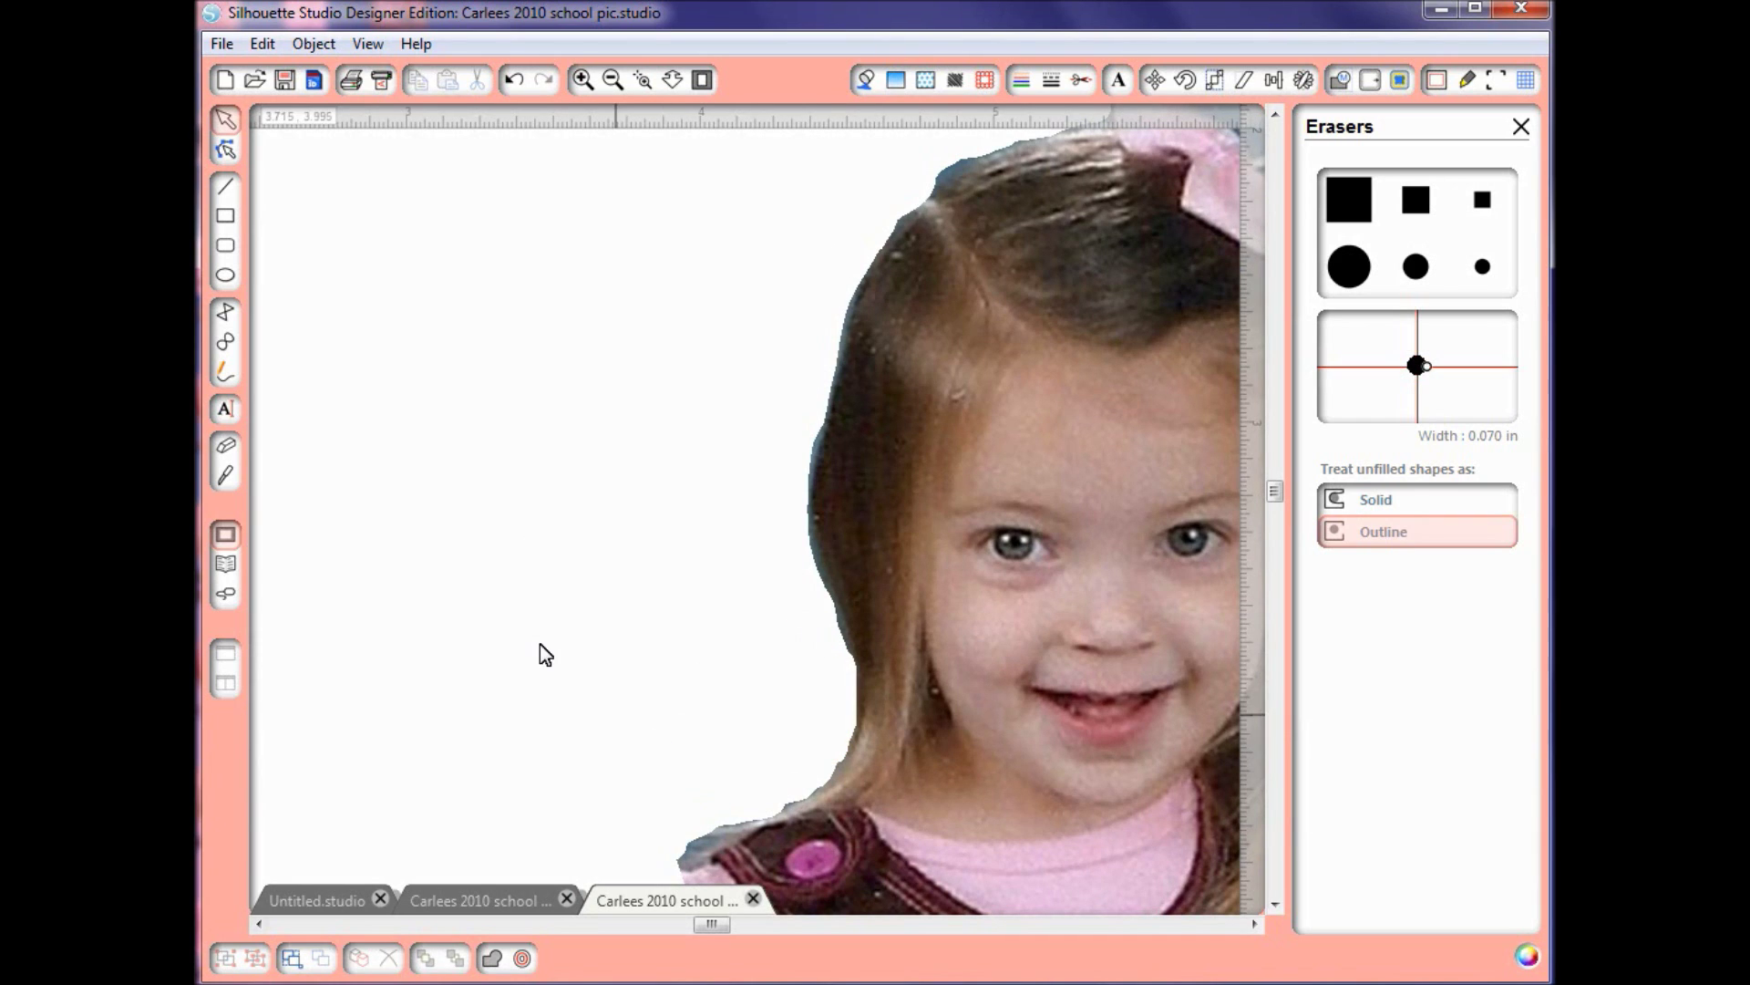
click(225, 446)
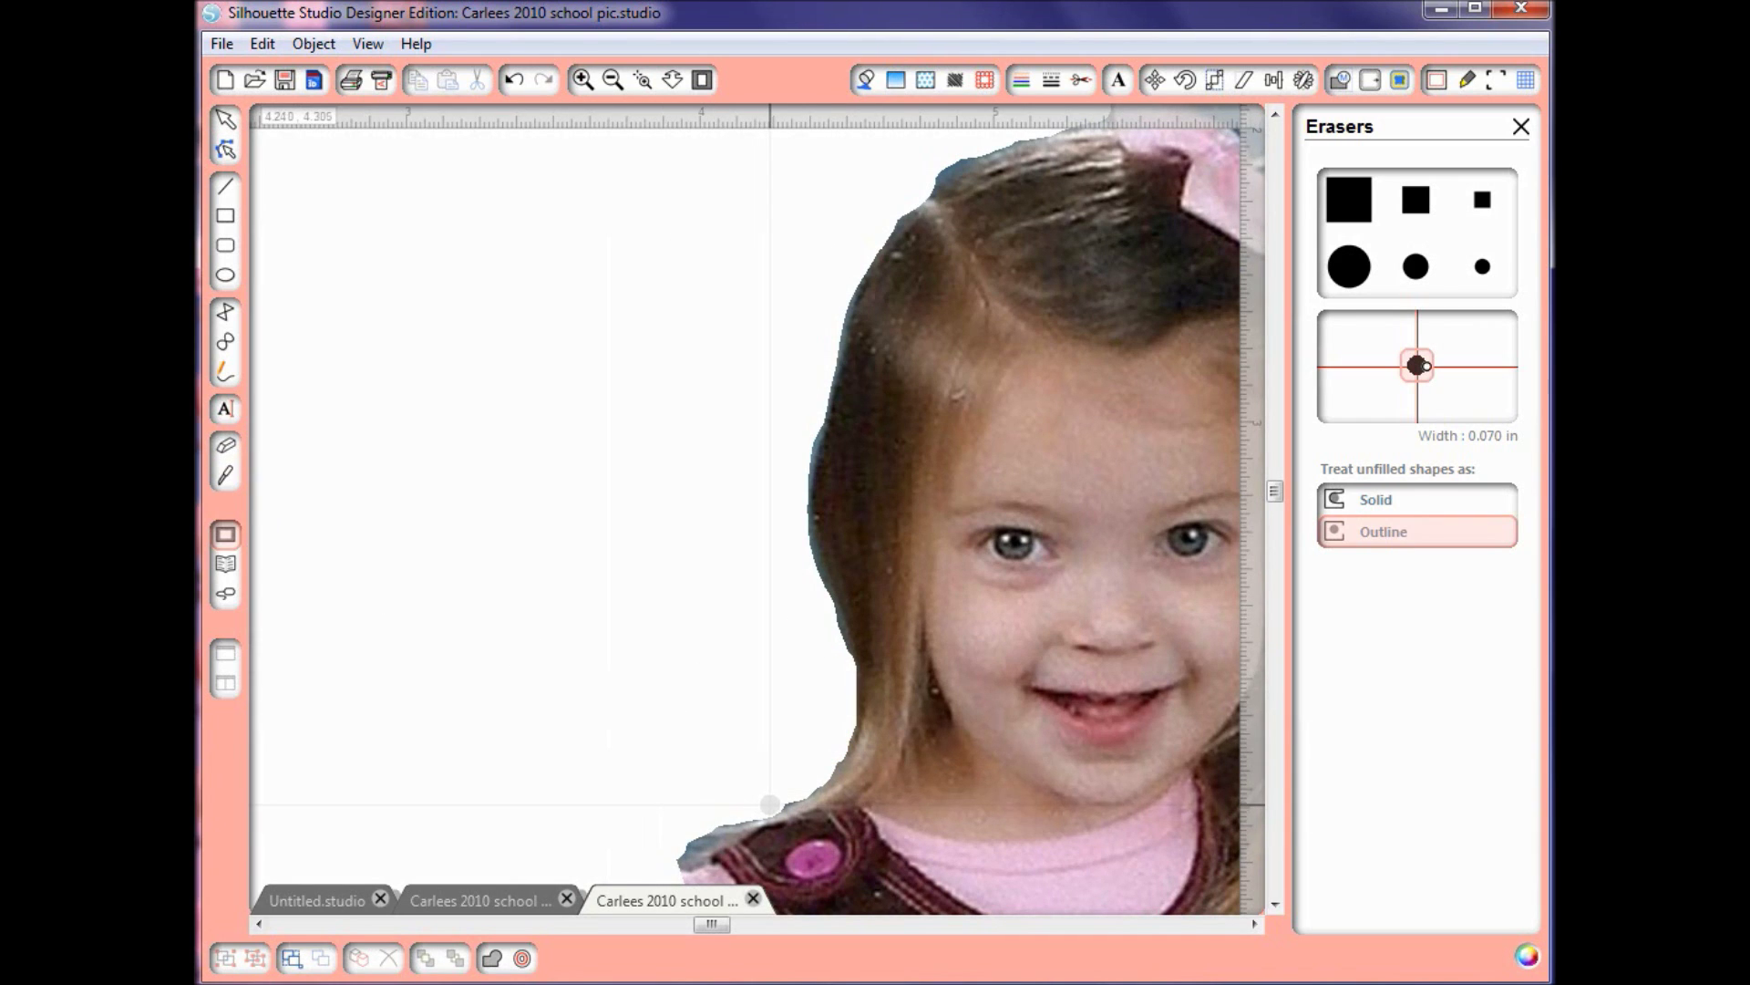
drag(770, 804, 841, 751)
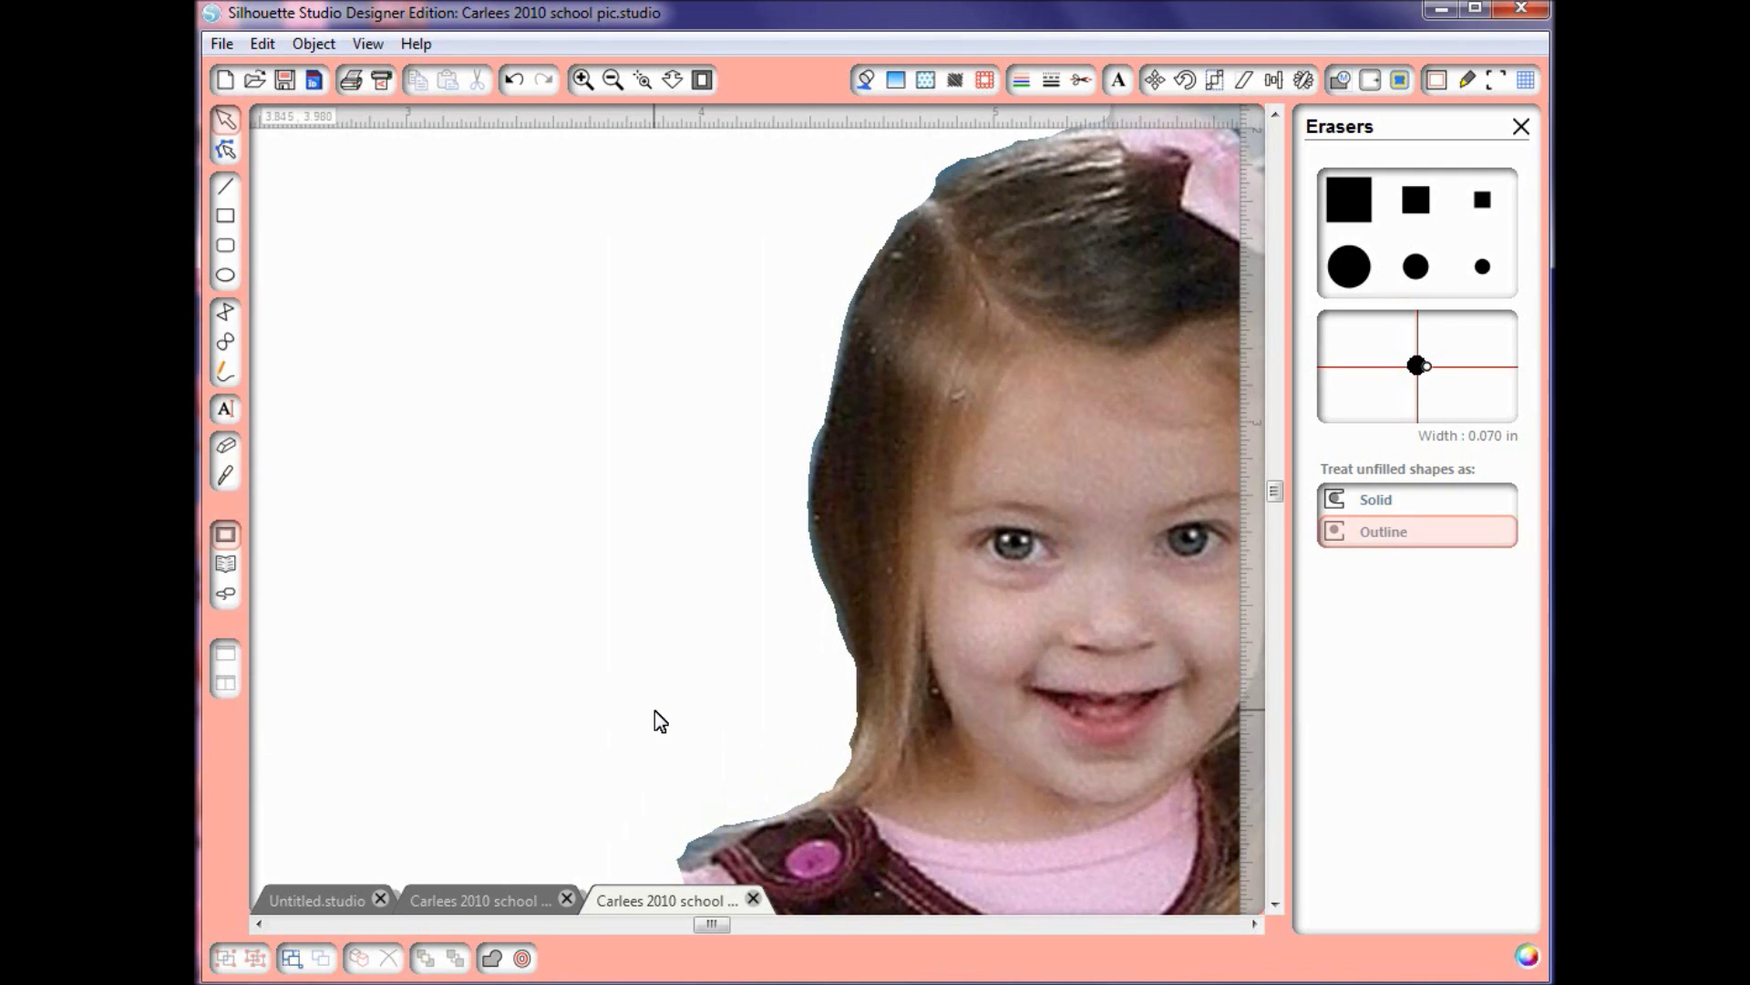
click(226, 445)
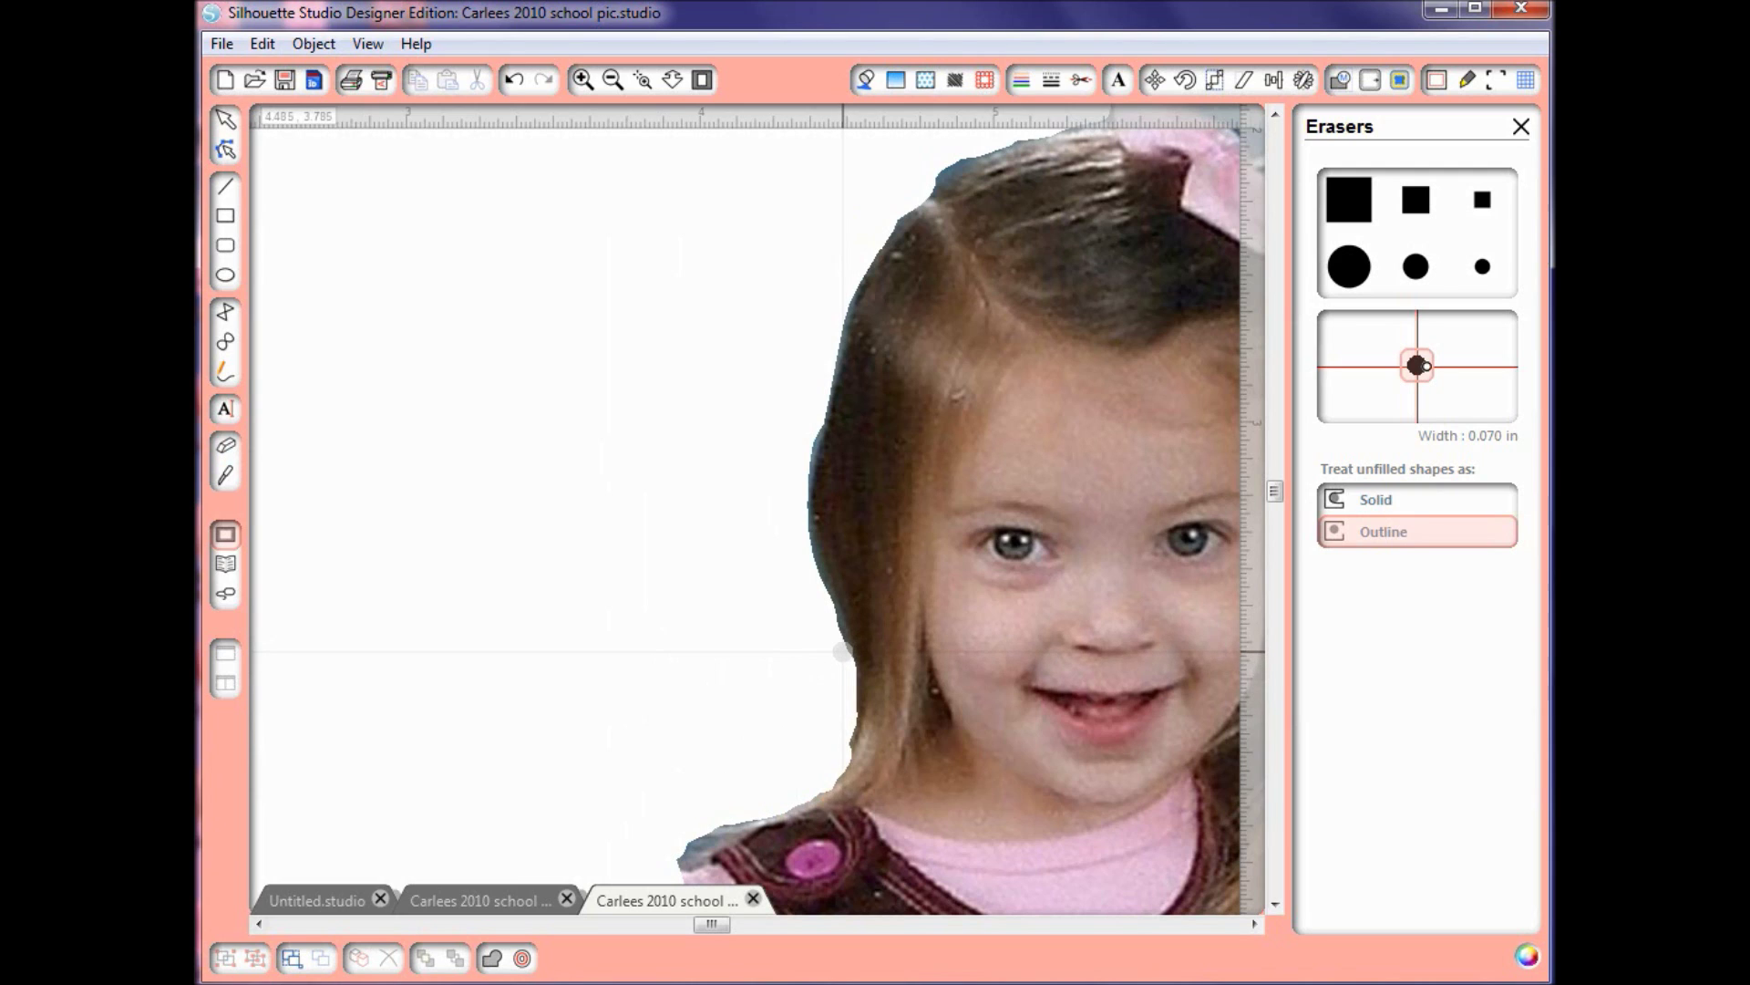
drag(842, 650, 828, 614)
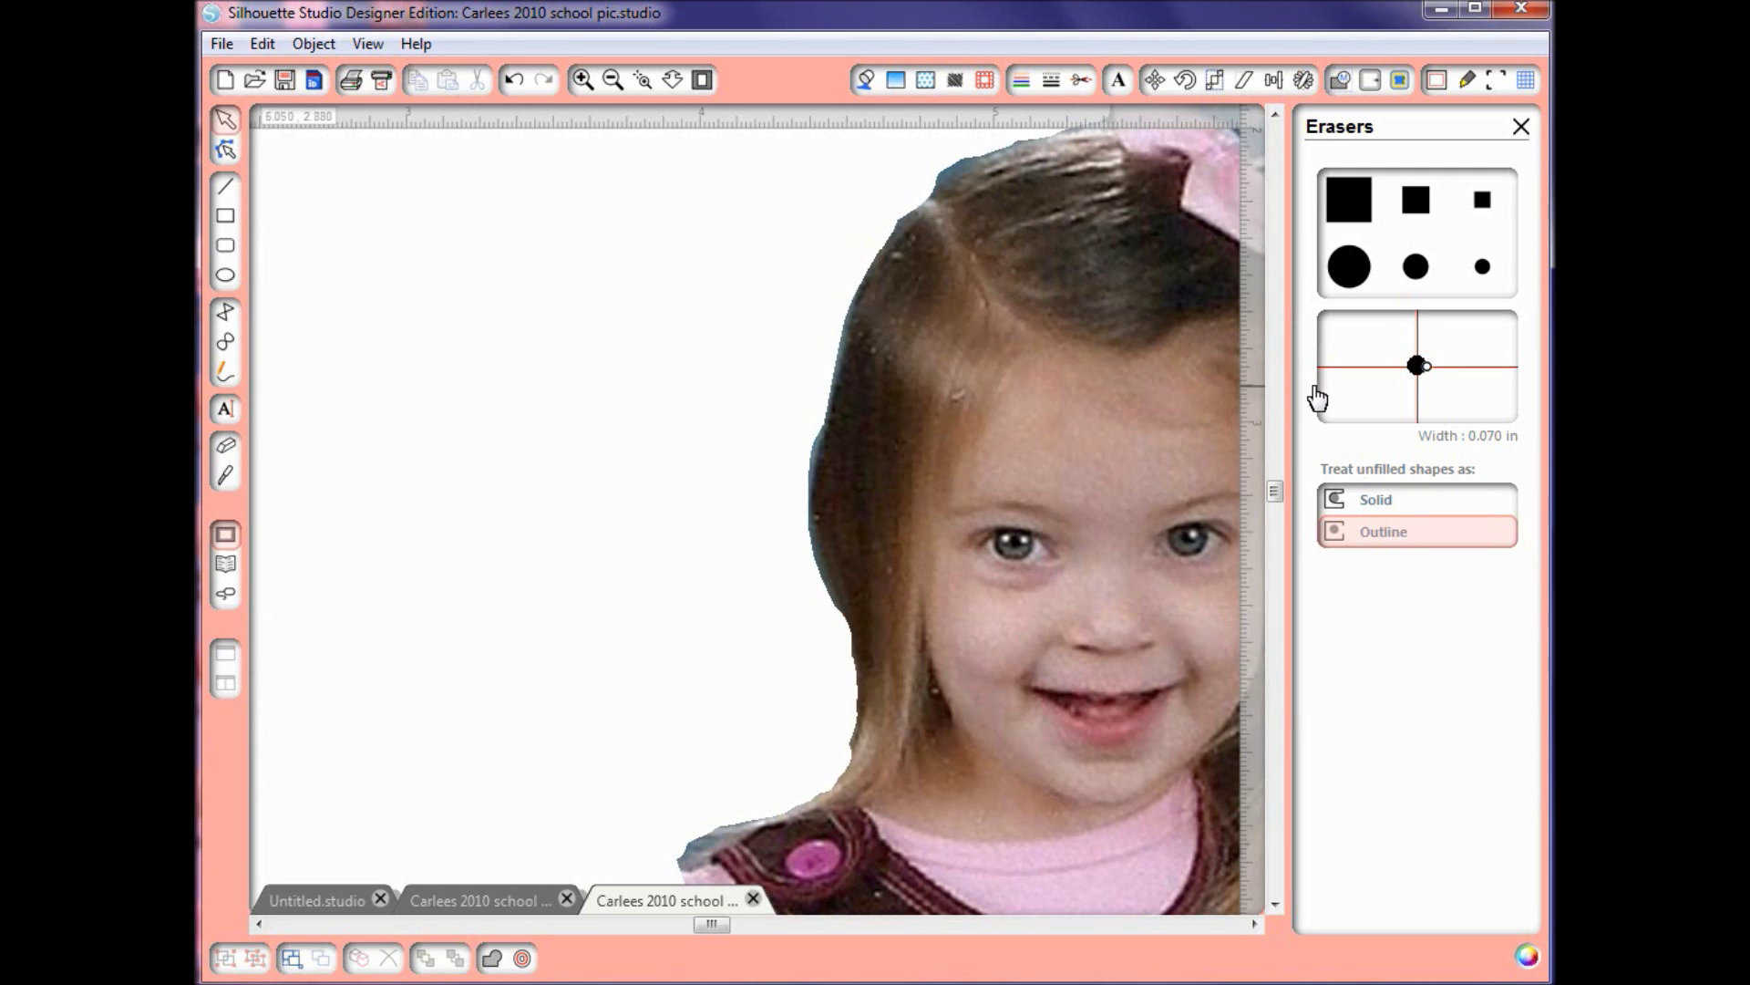
- Set the eraser width to 0.250 in and wipe the stray background beside the shoulder
scroll(1429, 372, down, 2)
scroll(1427, 373, down, 2)
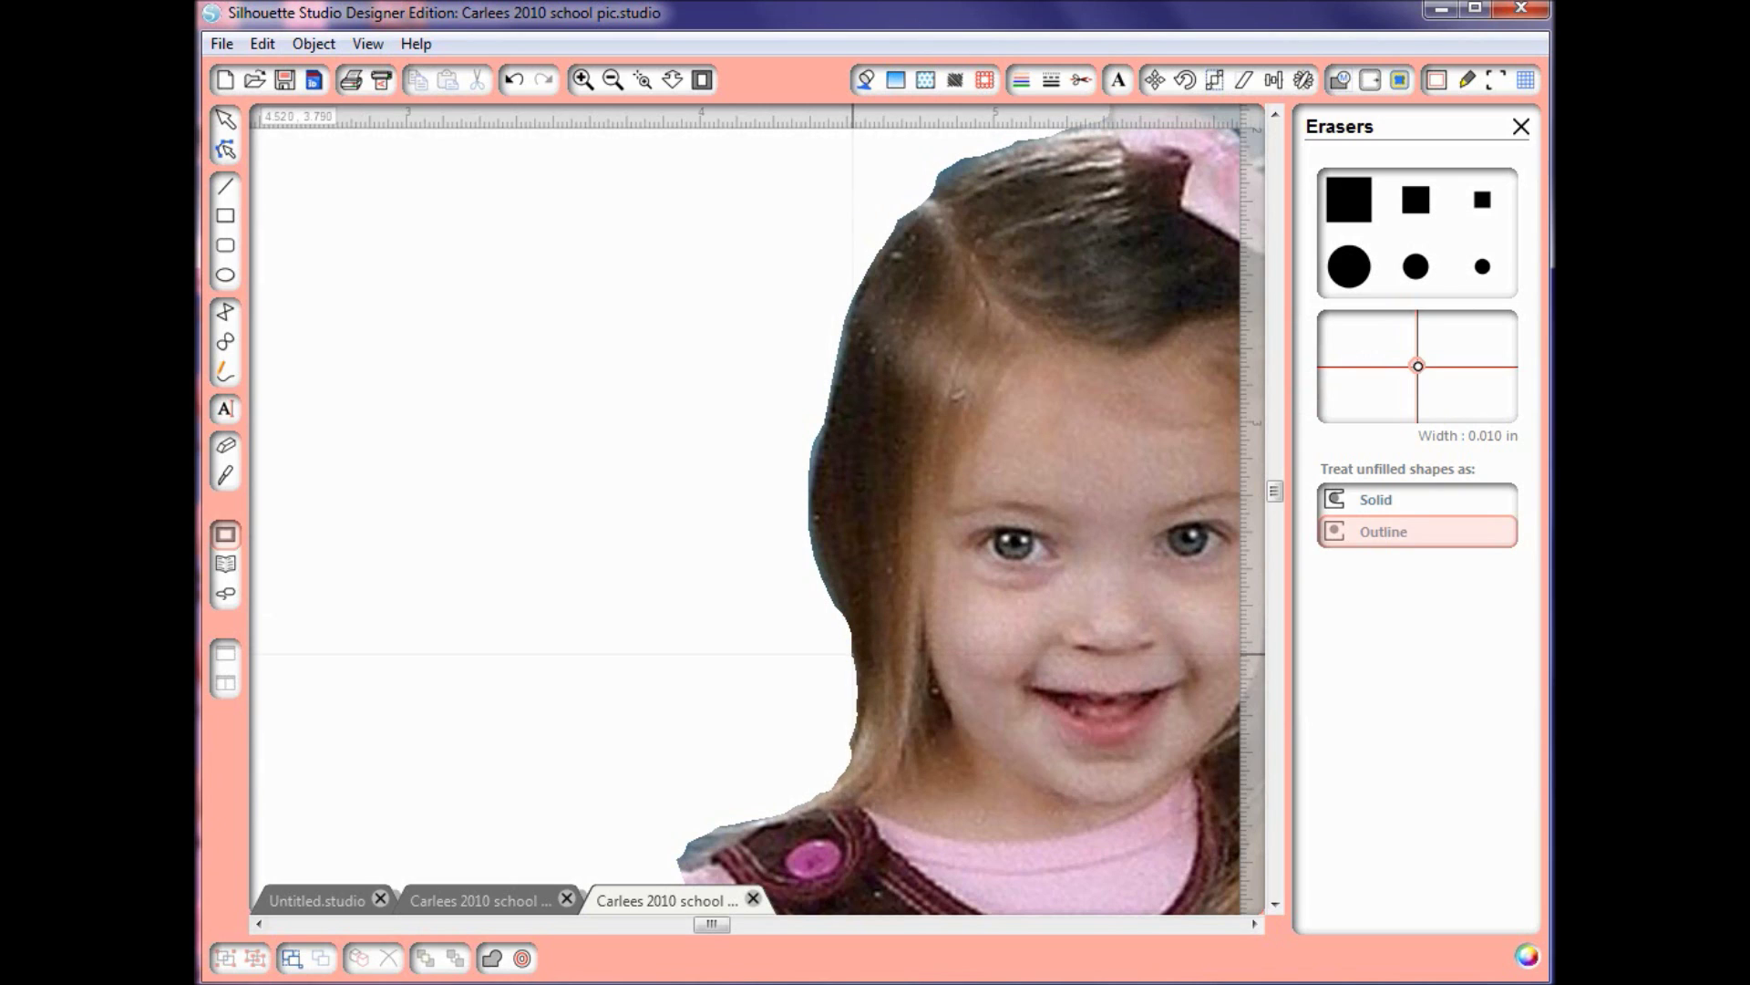
scroll(1422, 368, up, 2)
scroll(1423, 370, up, 3)
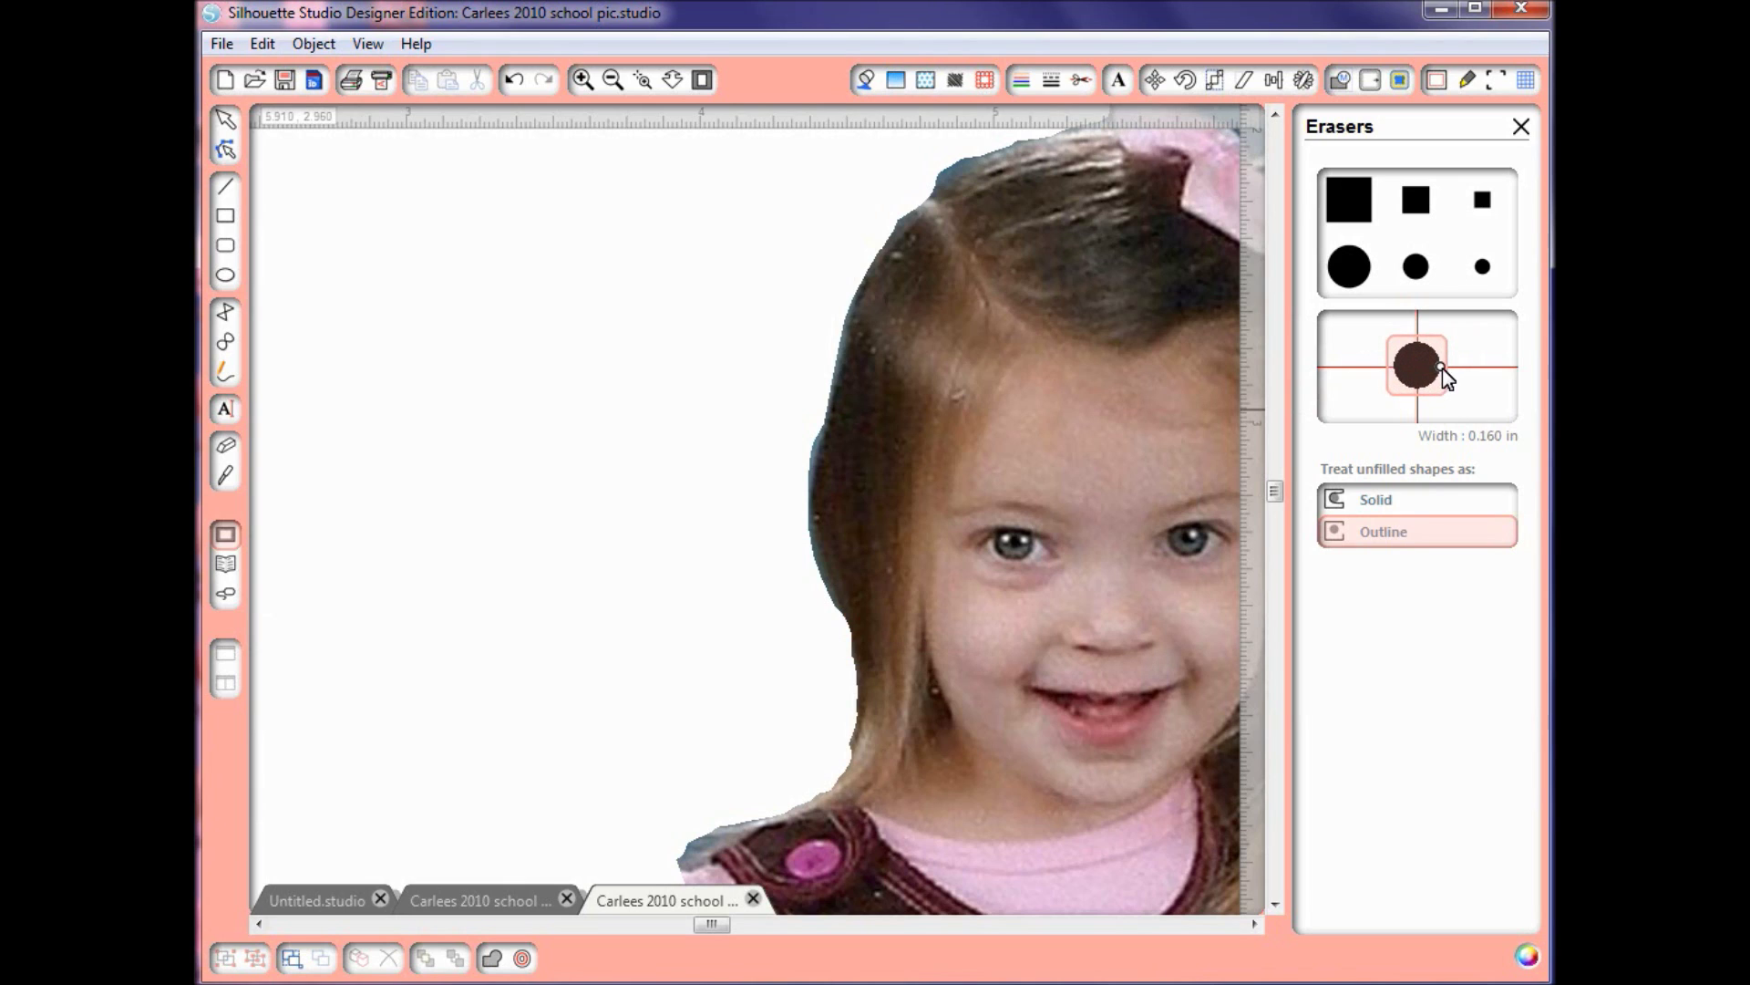
drag(1442, 368, 1455, 371)
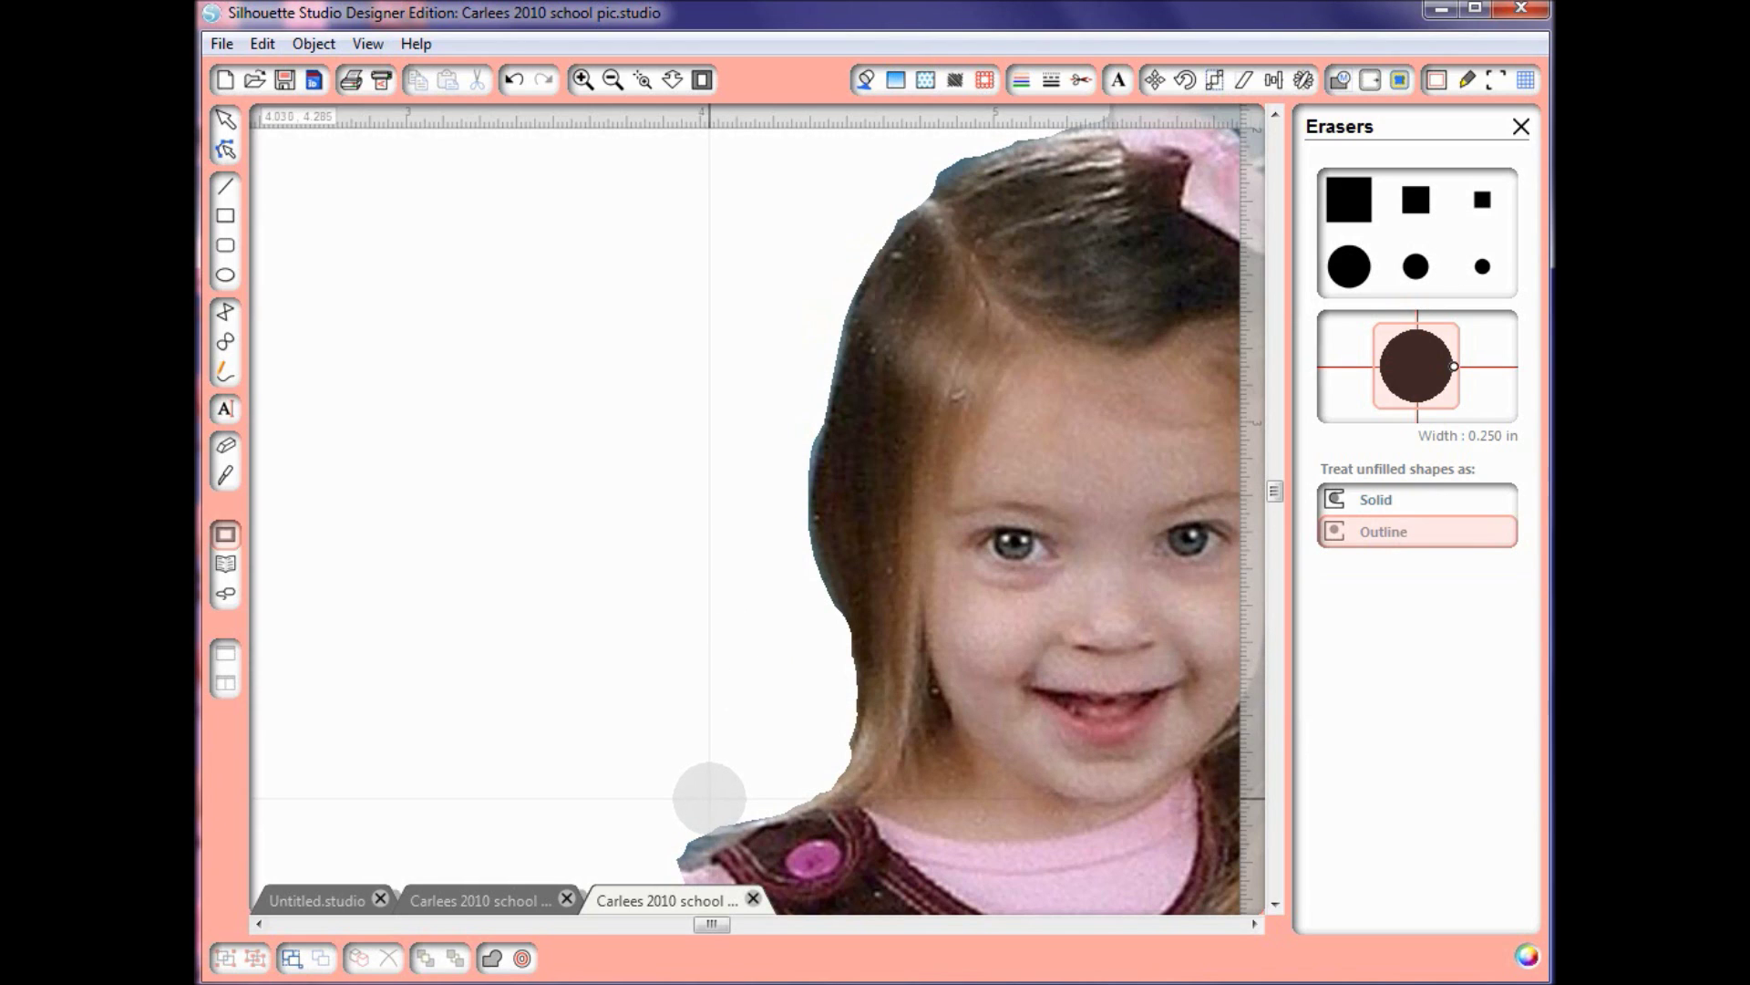
drag(718, 796, 656, 839)
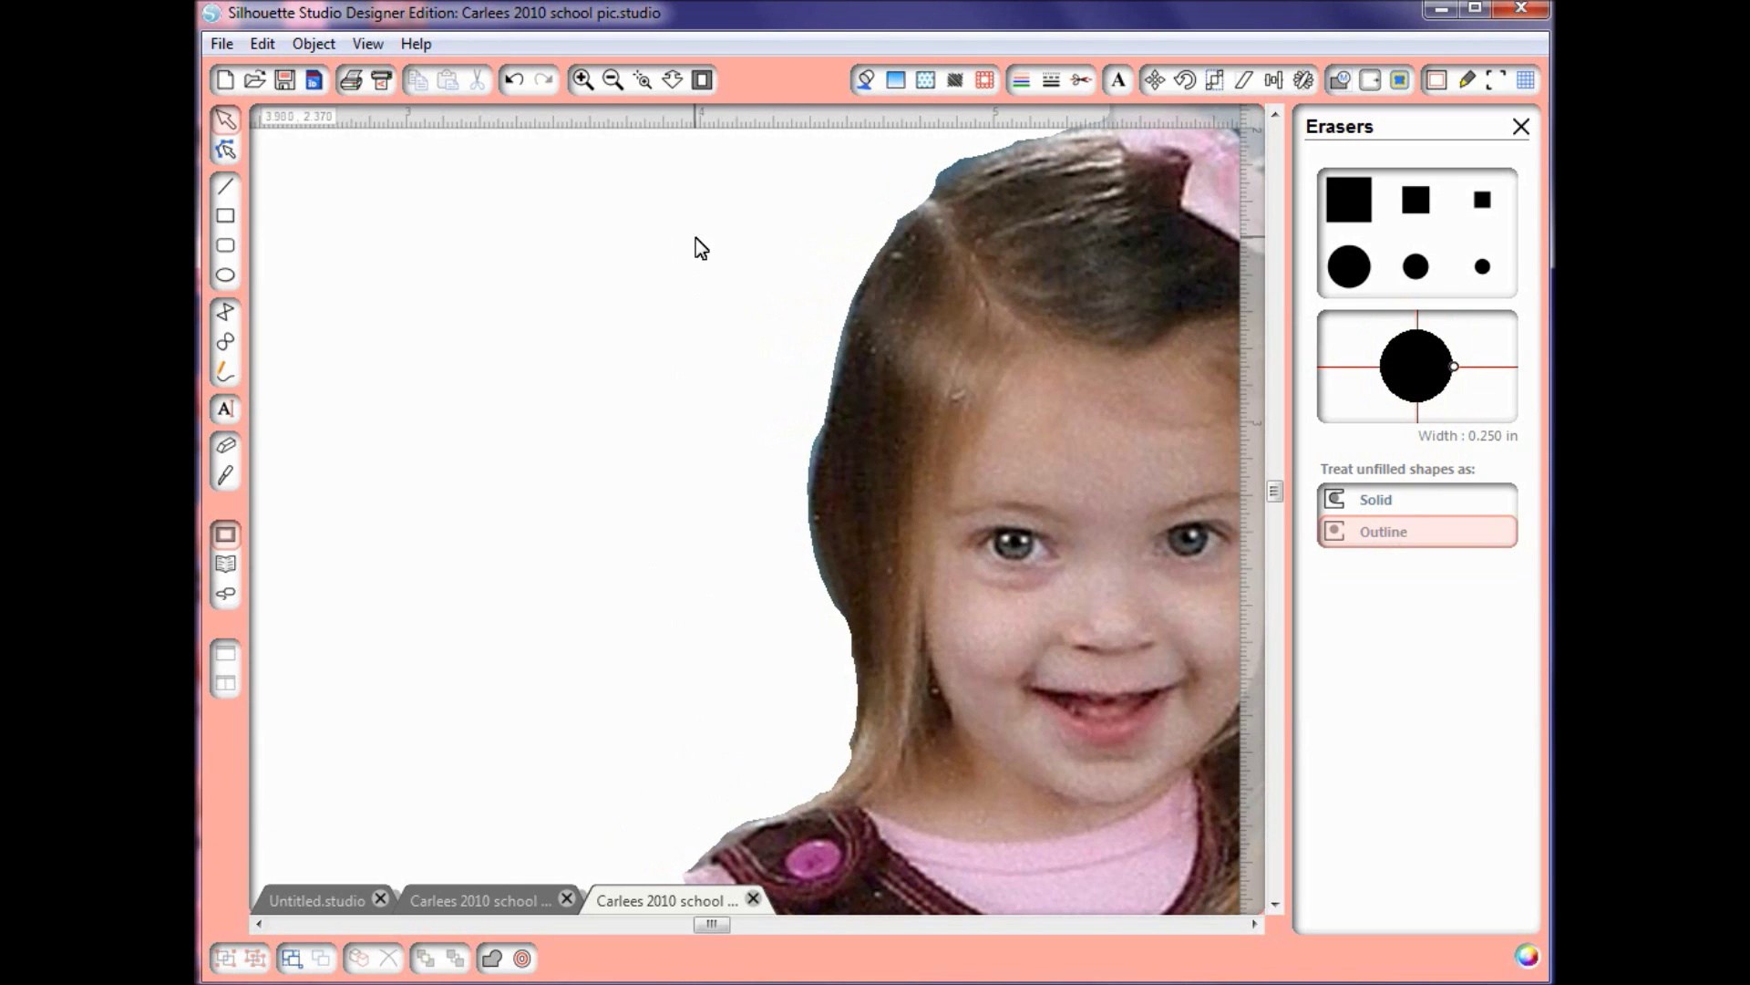
- Enlarge the oval portrait to about 4.27 × 5.83 in, reposition it, and bring up the Trace panel
click(702, 80)
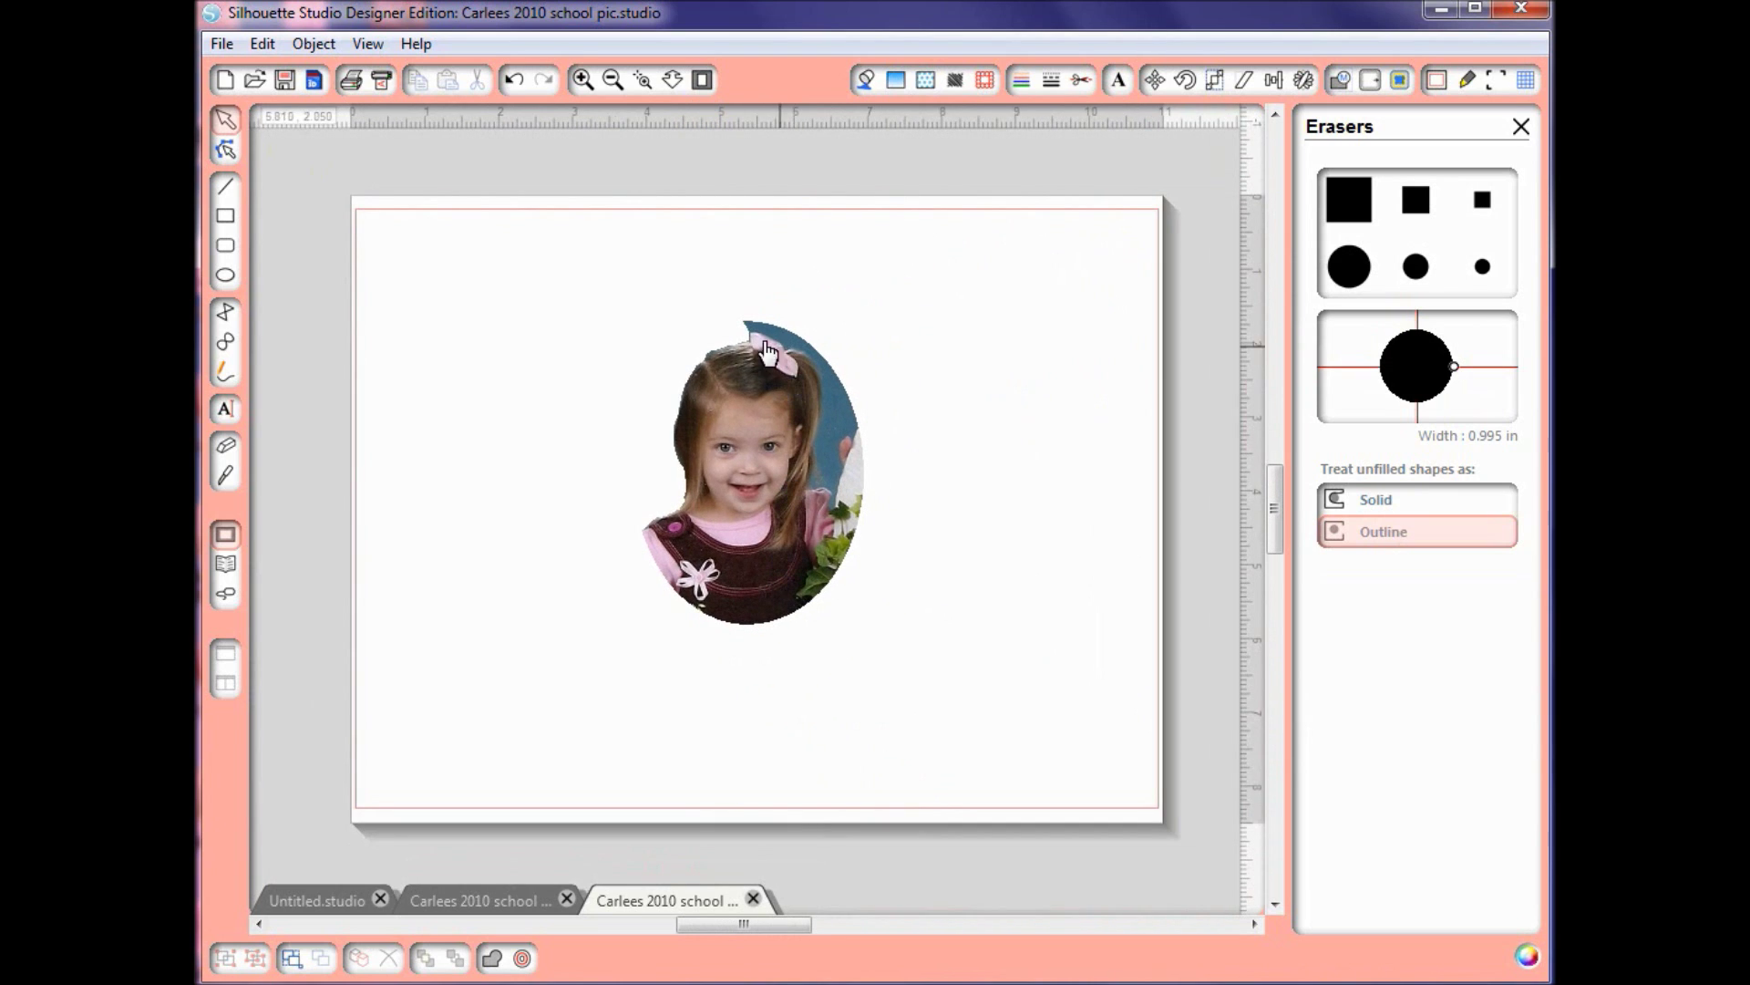
click(741, 576)
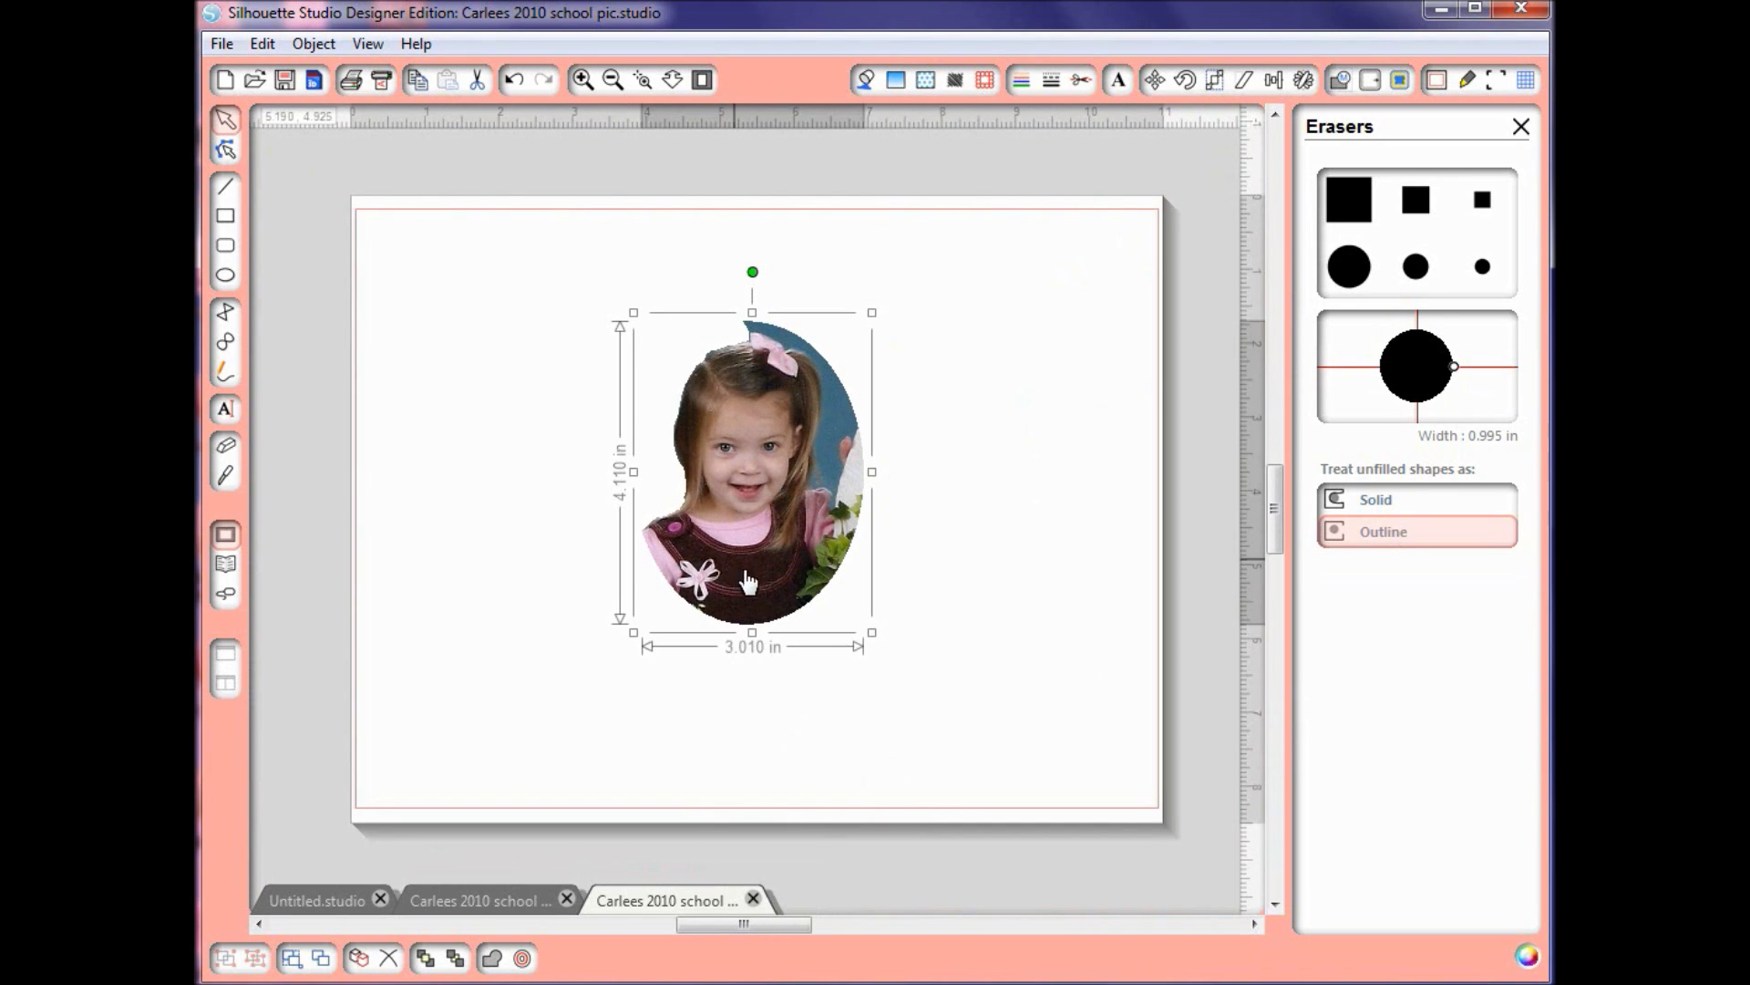
drag(874, 633, 1007, 732)
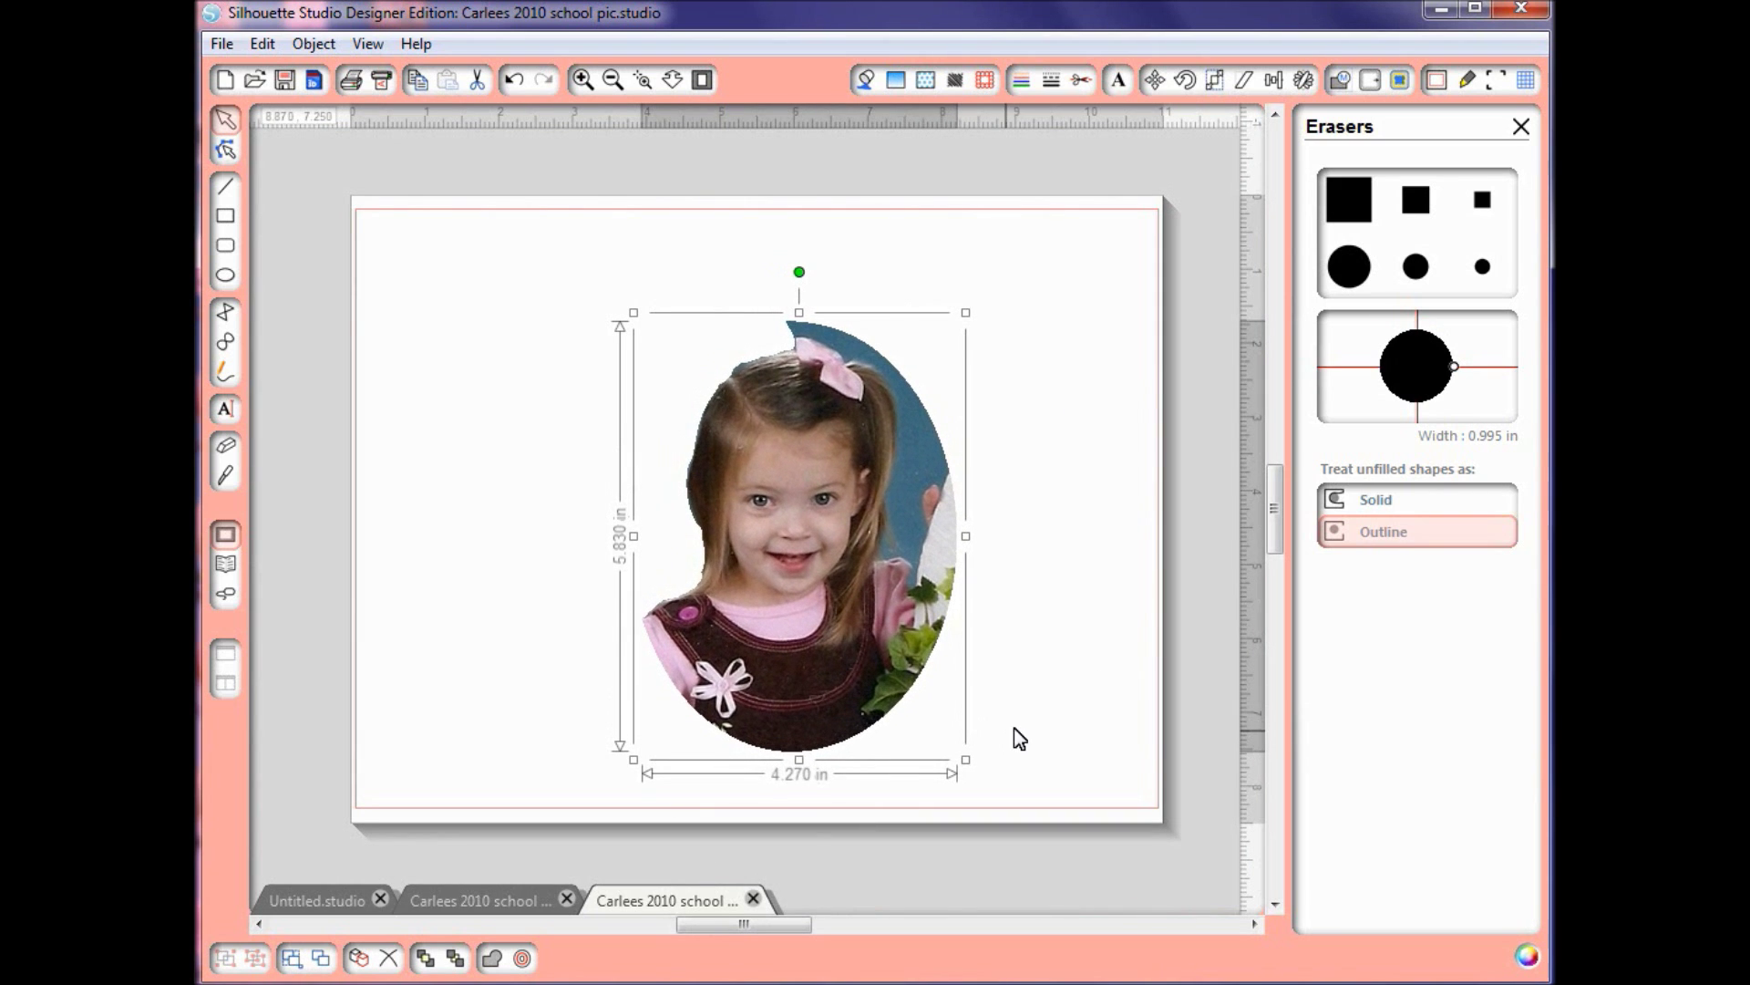
click(1016, 735)
mouse_move(782, 559)
mouse_down()
mouse_move(774, 528)
mouse_move(763, 545)
mouse_up()
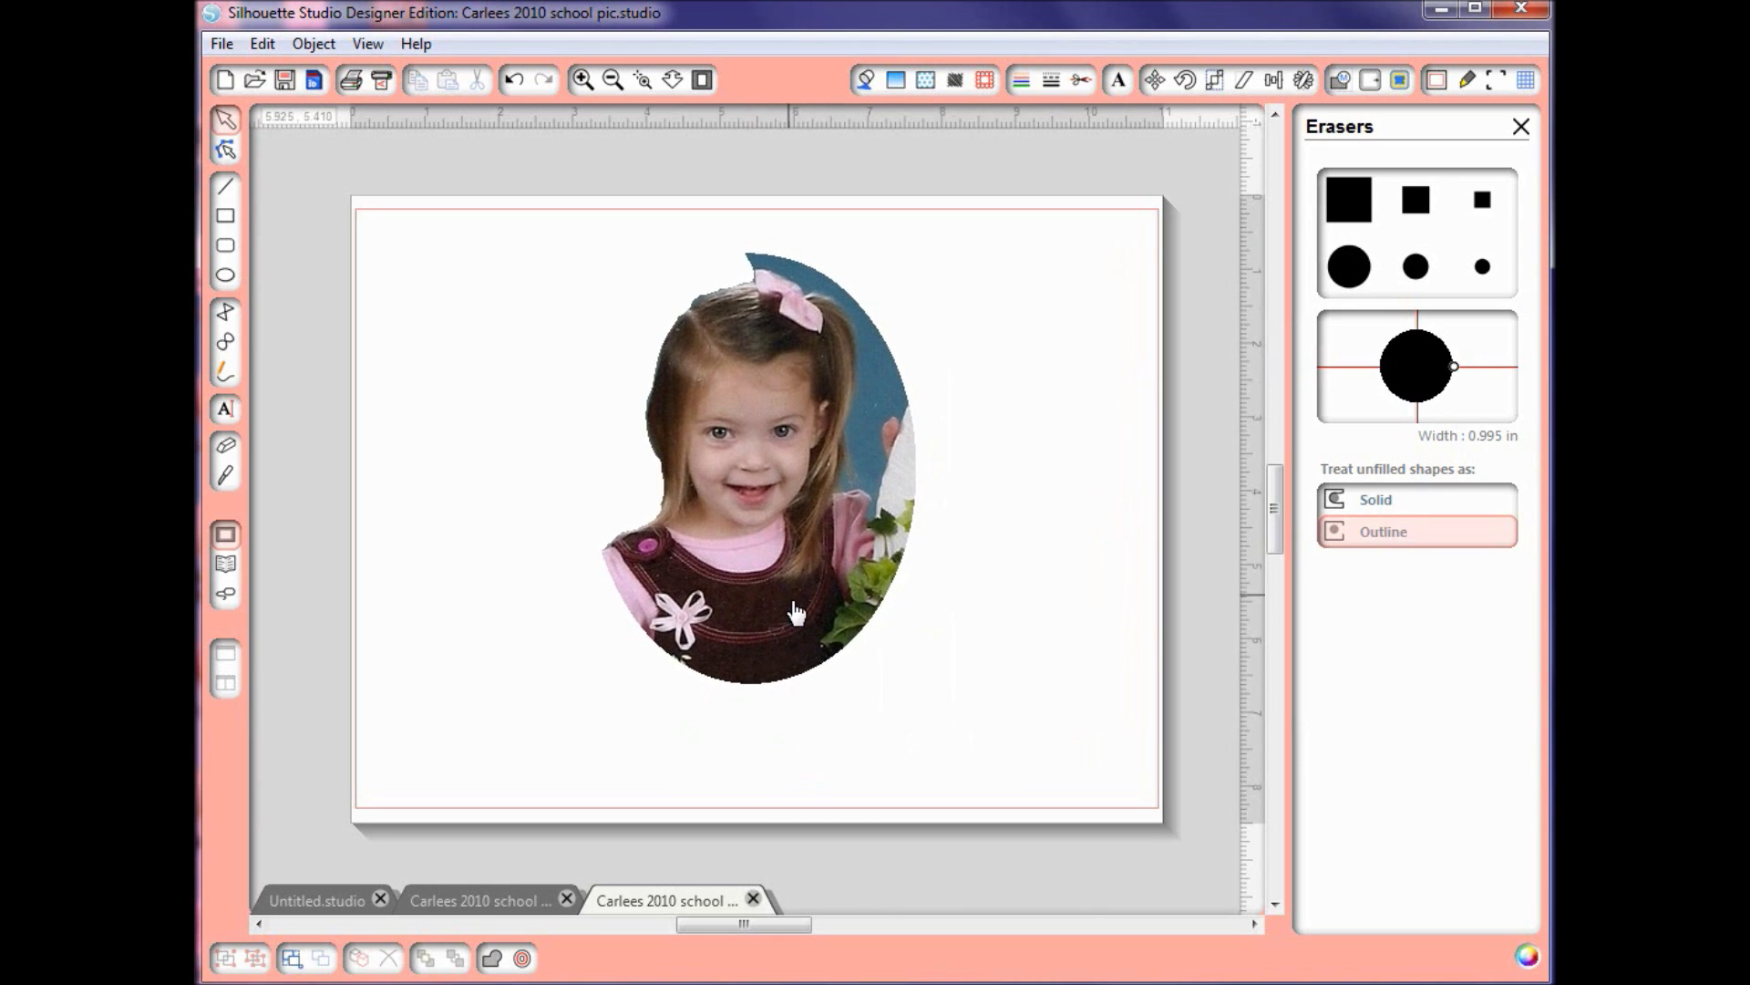
drag(790, 611, 774, 642)
click(949, 491)
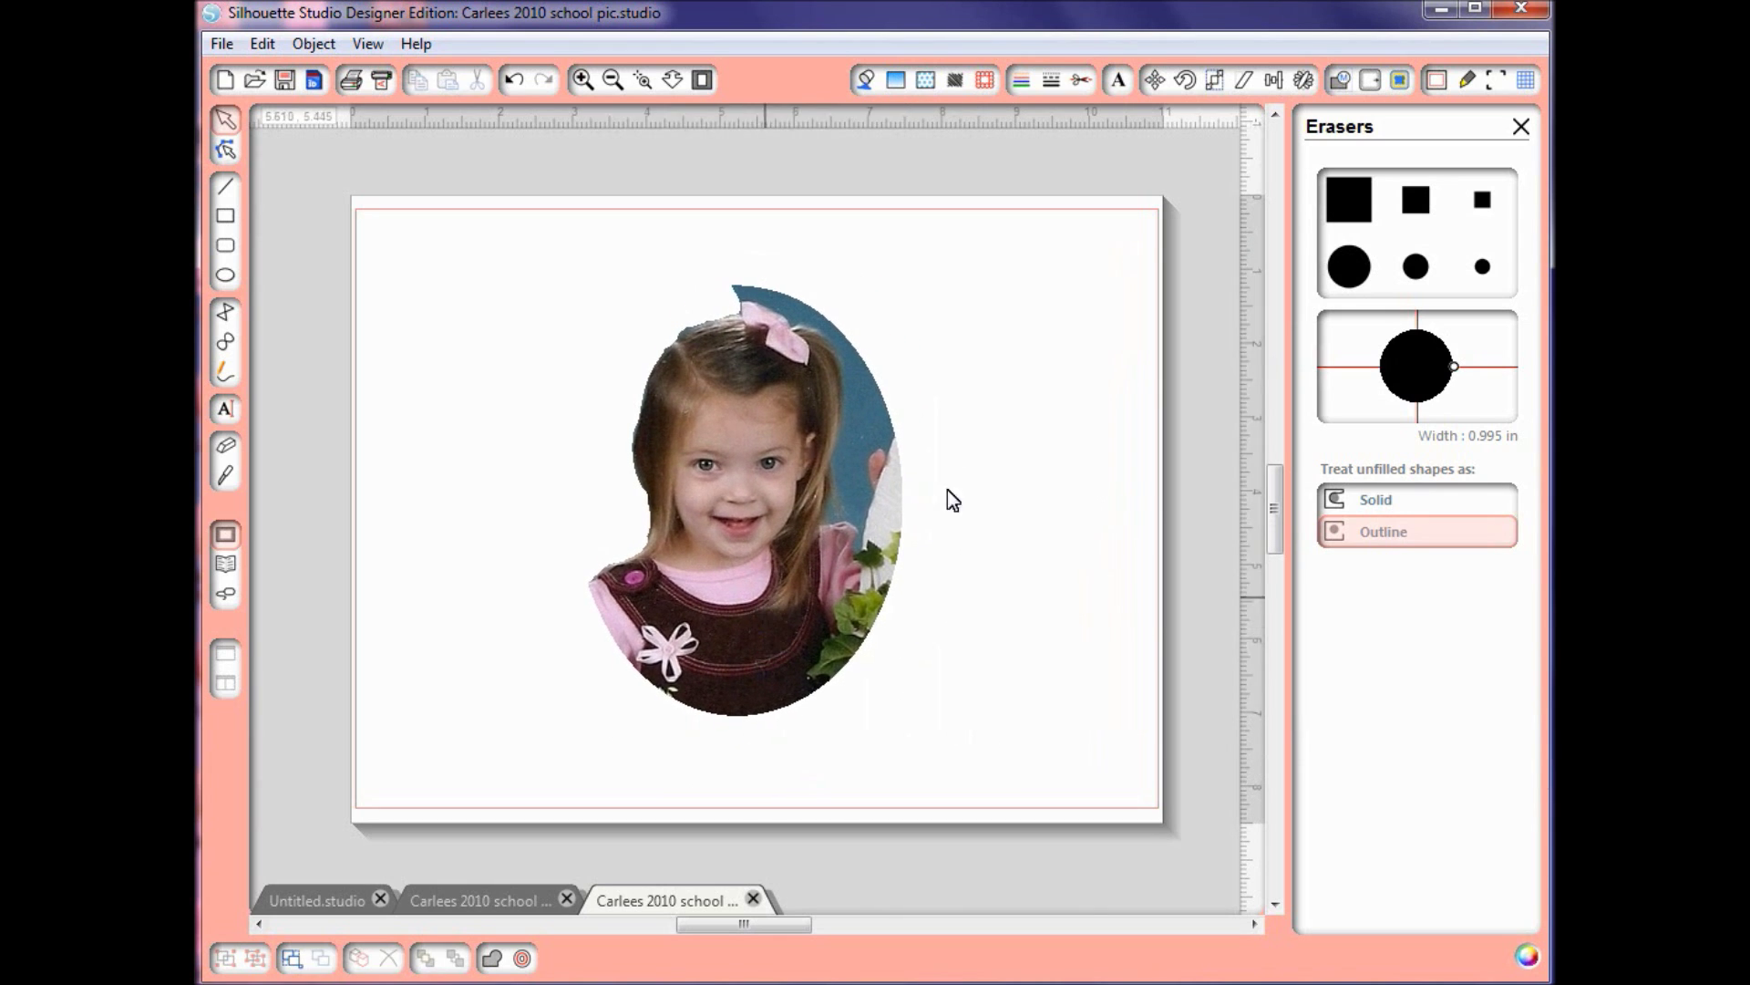
click(1403, 84)
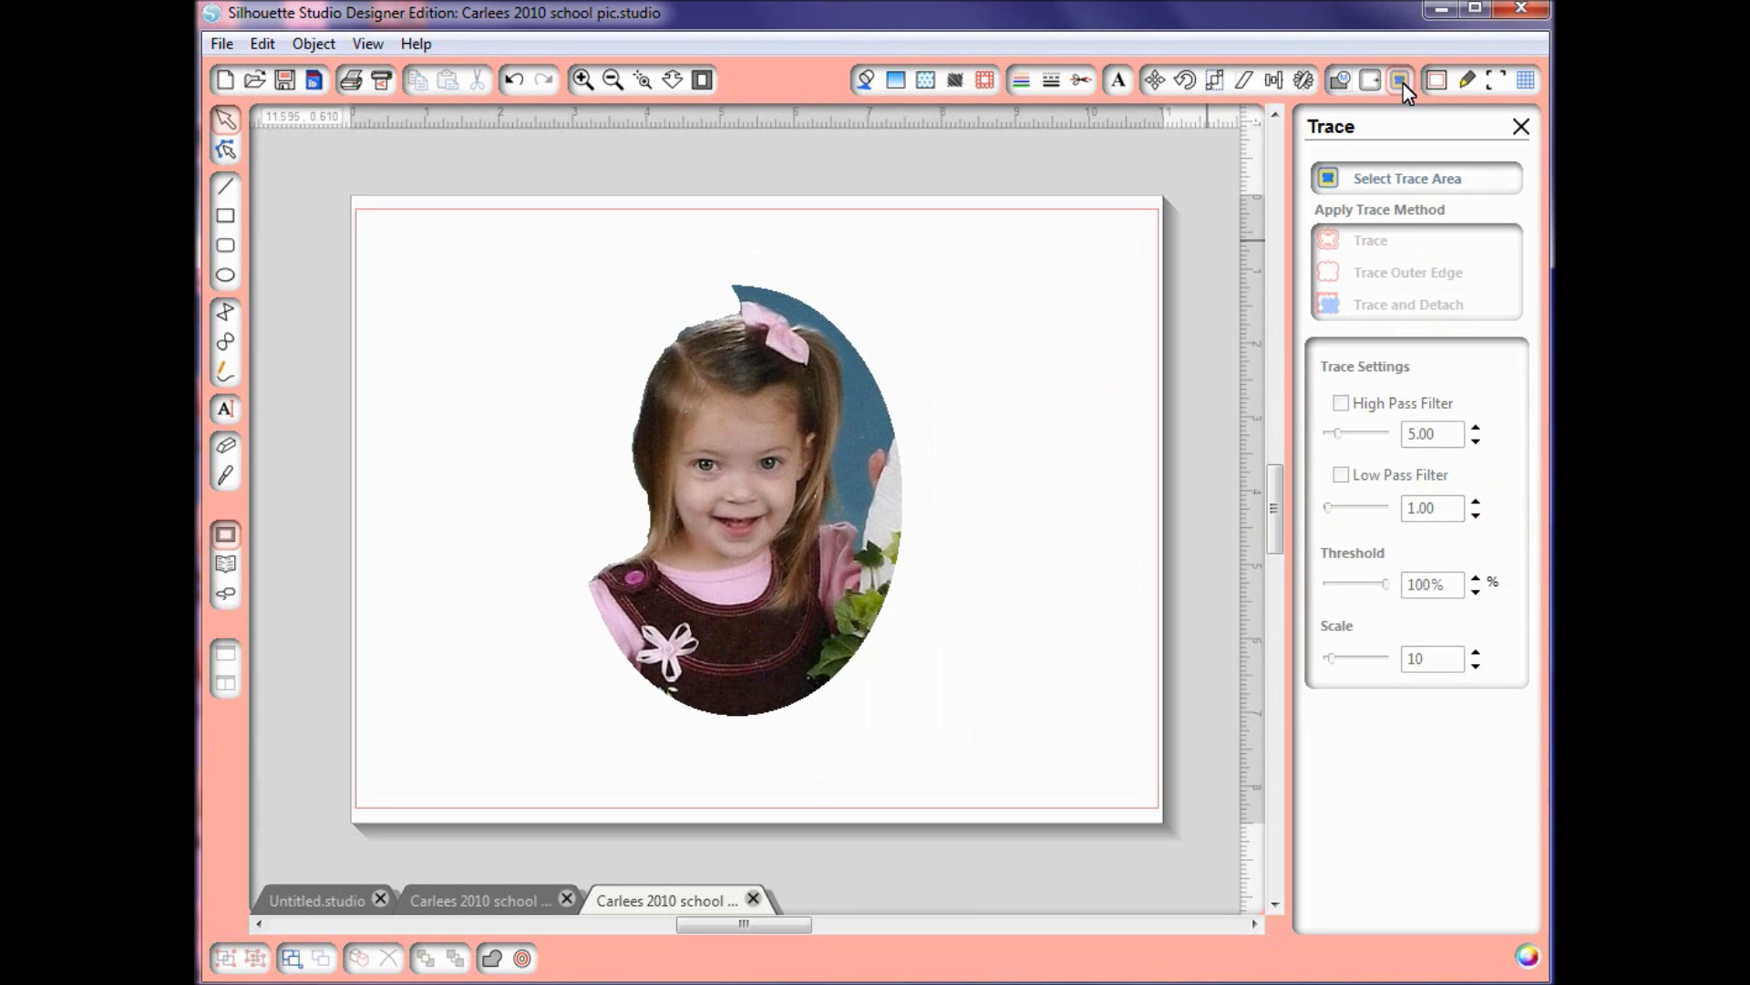
- Mark a tight trace area around the oval photo, disable High Pass Filter, and set Threshold to 100%
click(1385, 181)
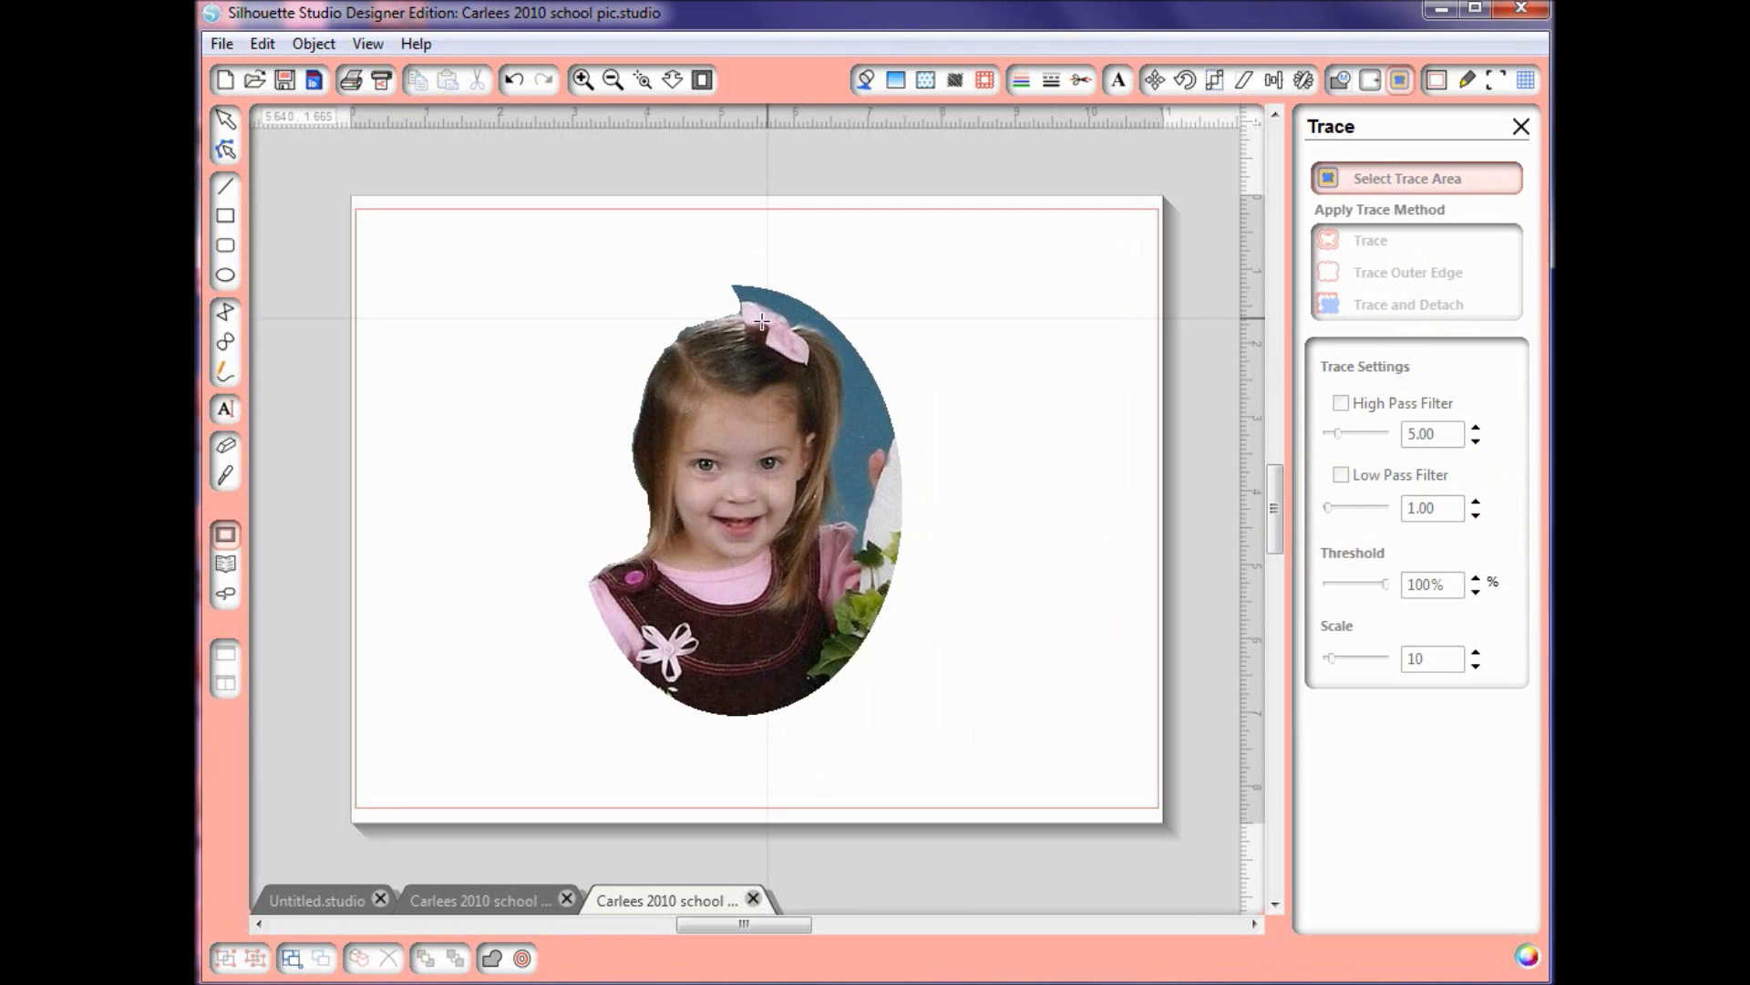
mouse_move(527, 253)
mouse_down()
mouse_move(957, 715)
mouse_move(945, 741)
mouse_up()
drag(528, 508, 575, 494)
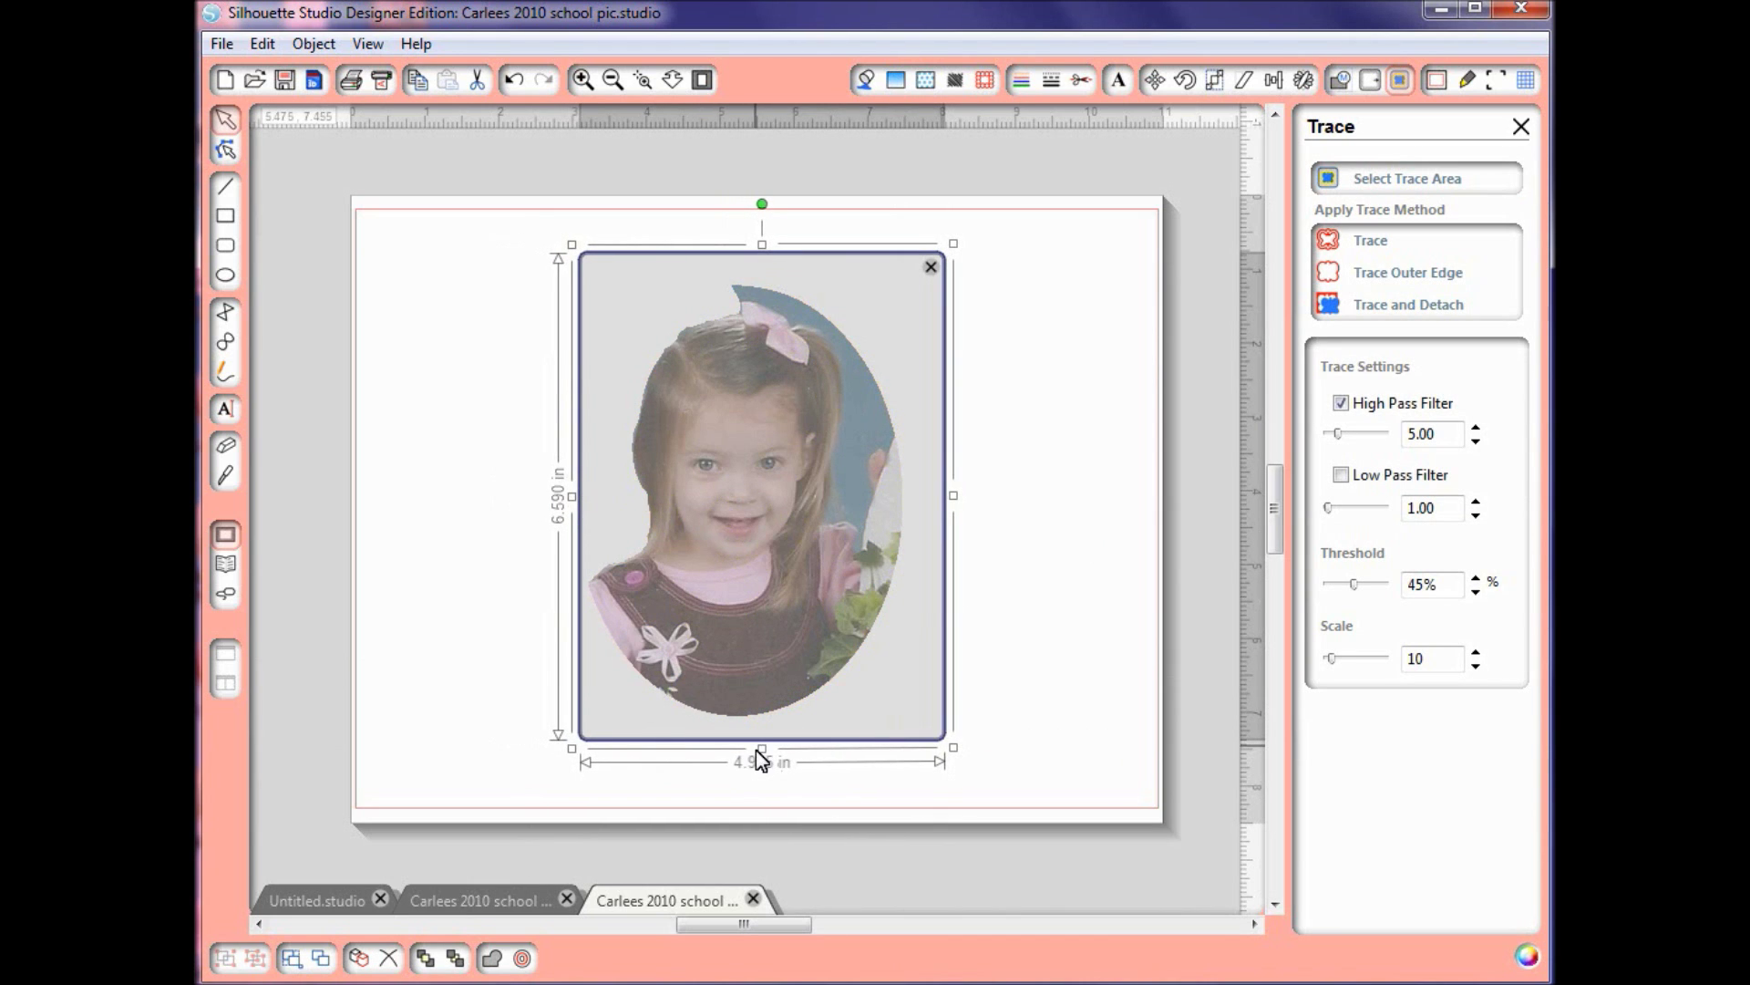
drag(764, 748, 762, 734)
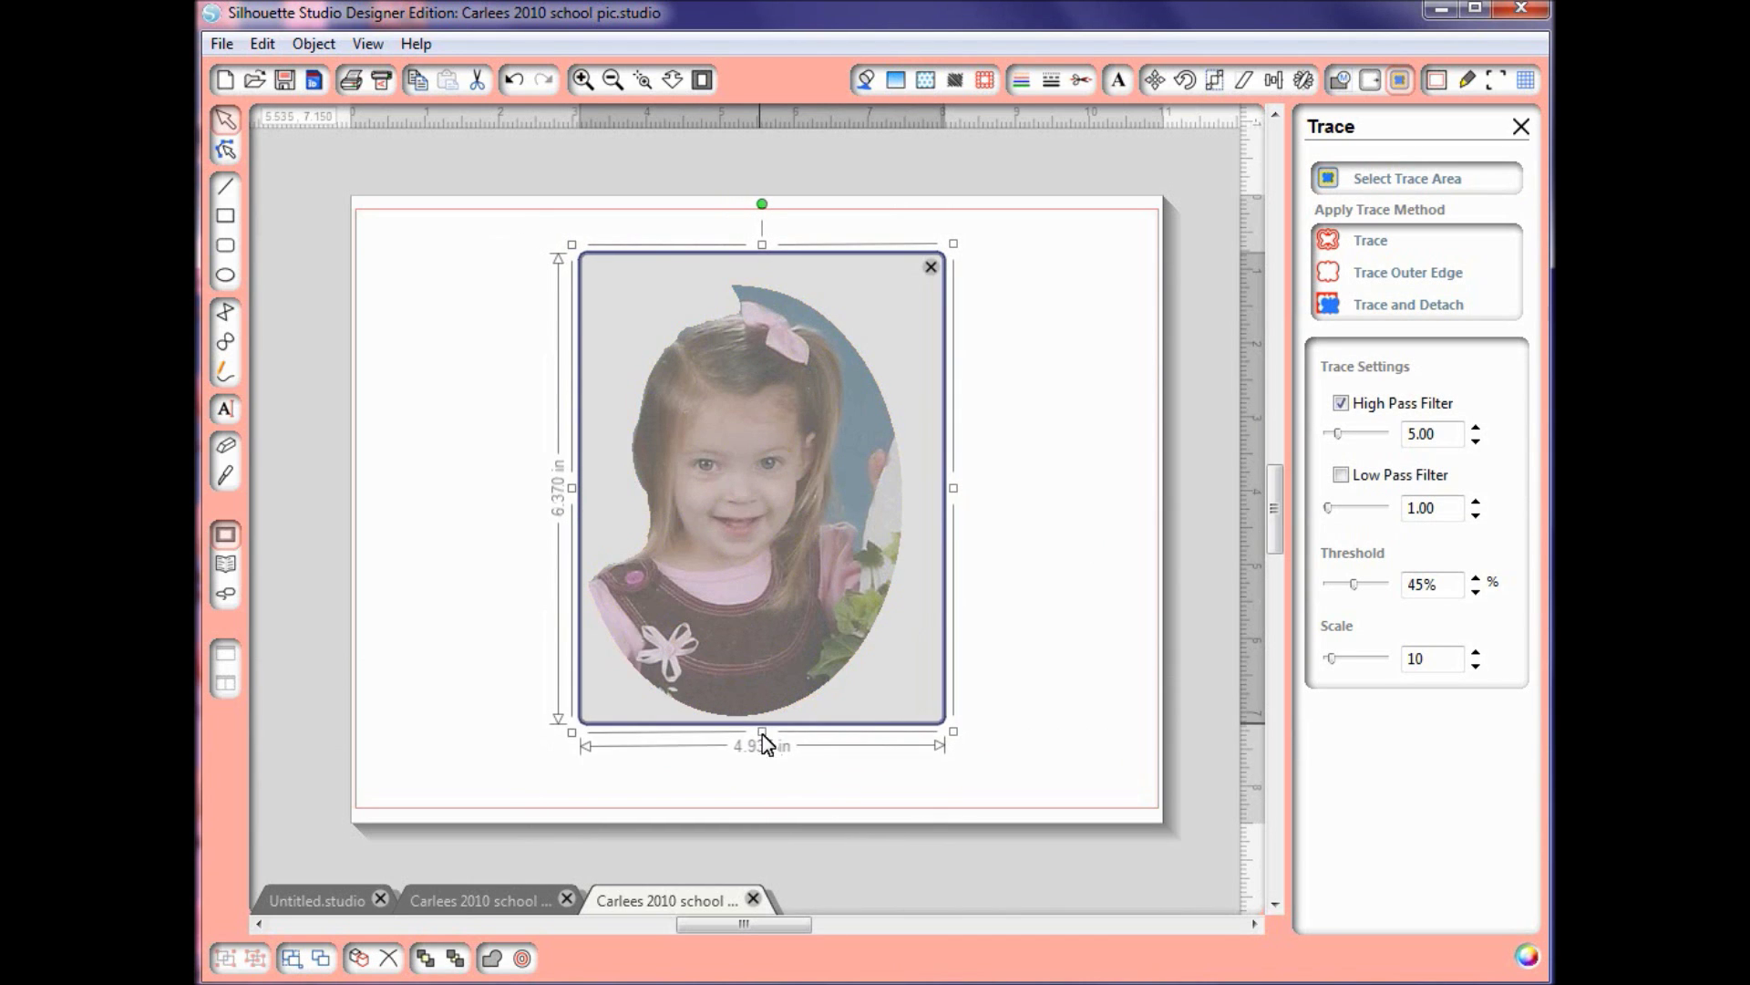
drag(953, 488, 937, 486)
click(1341, 403)
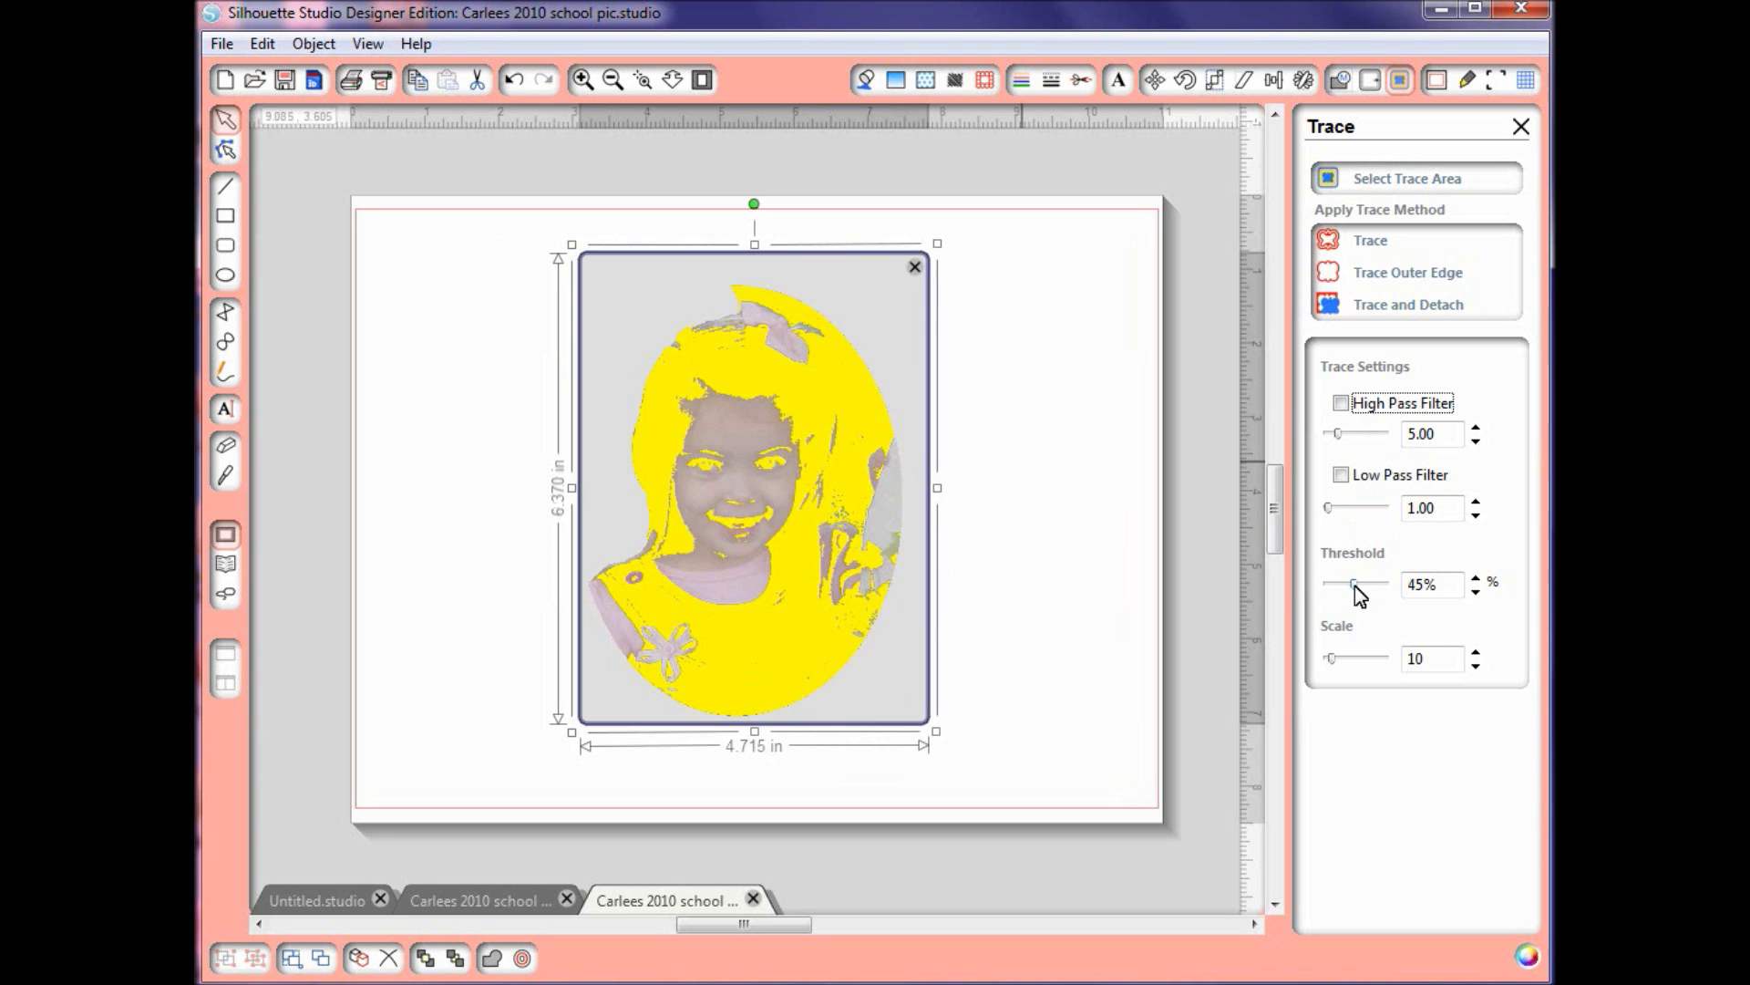
drag(1355, 584, 1386, 585)
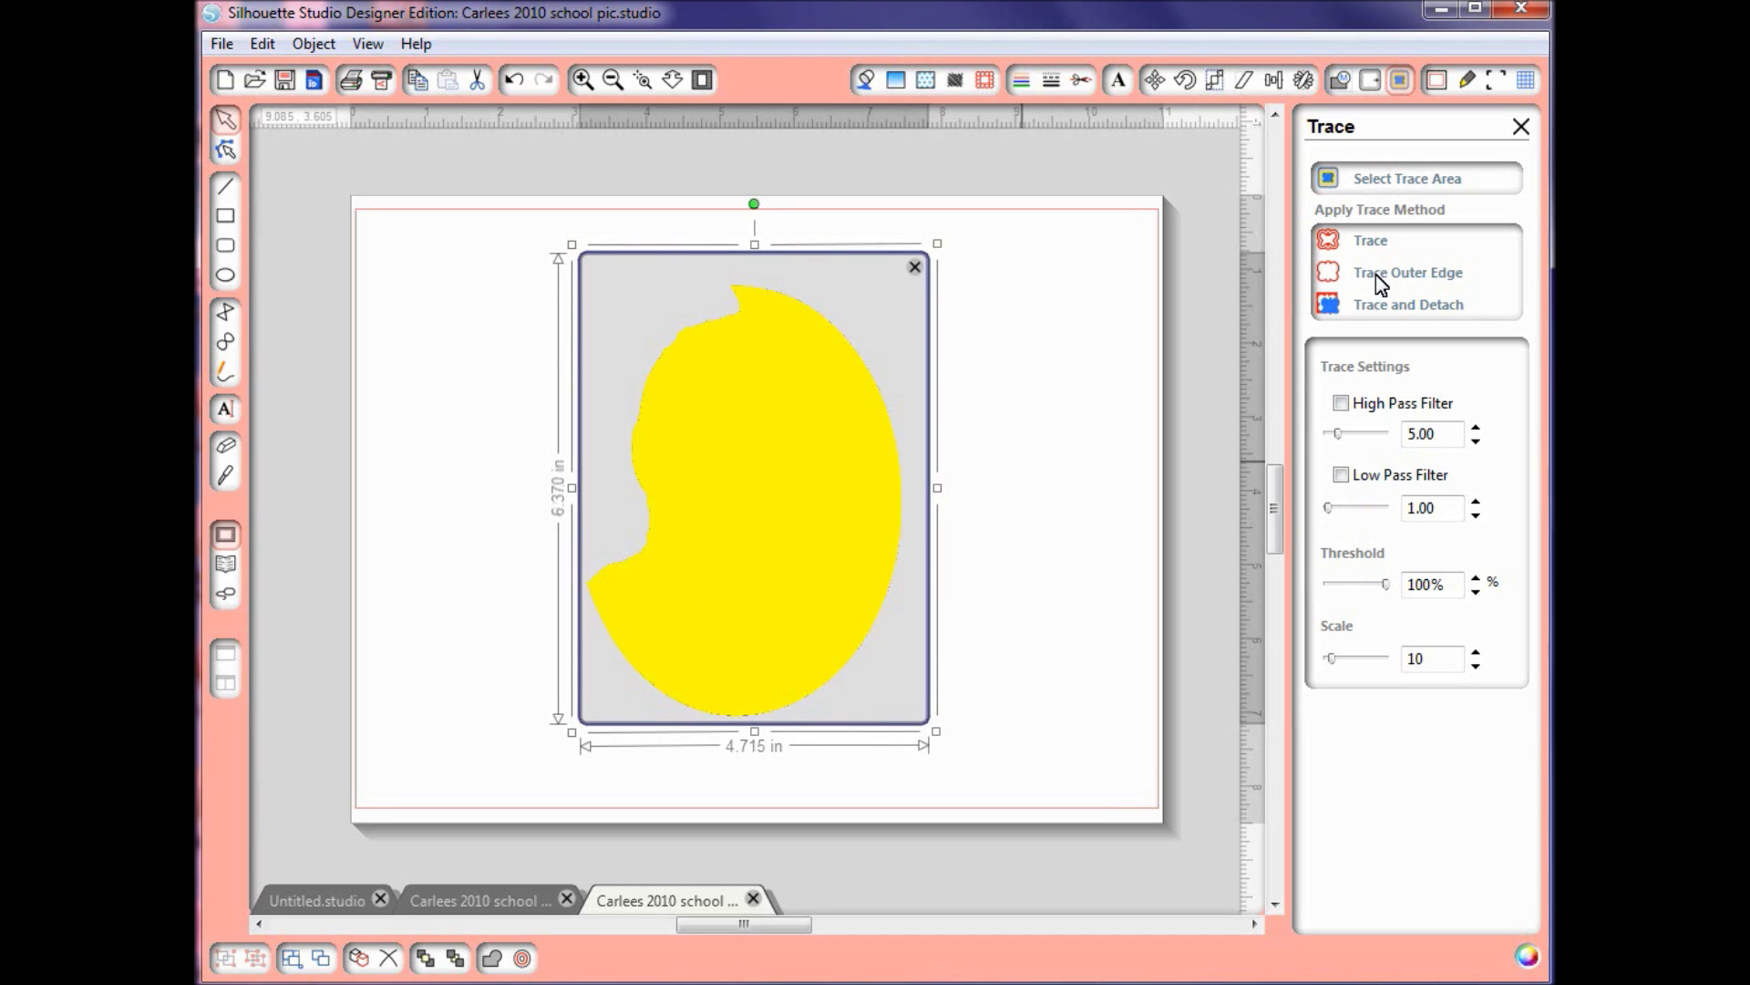
- Reposition the trace area over the photo, then close the school pic document tab
click(999, 514)
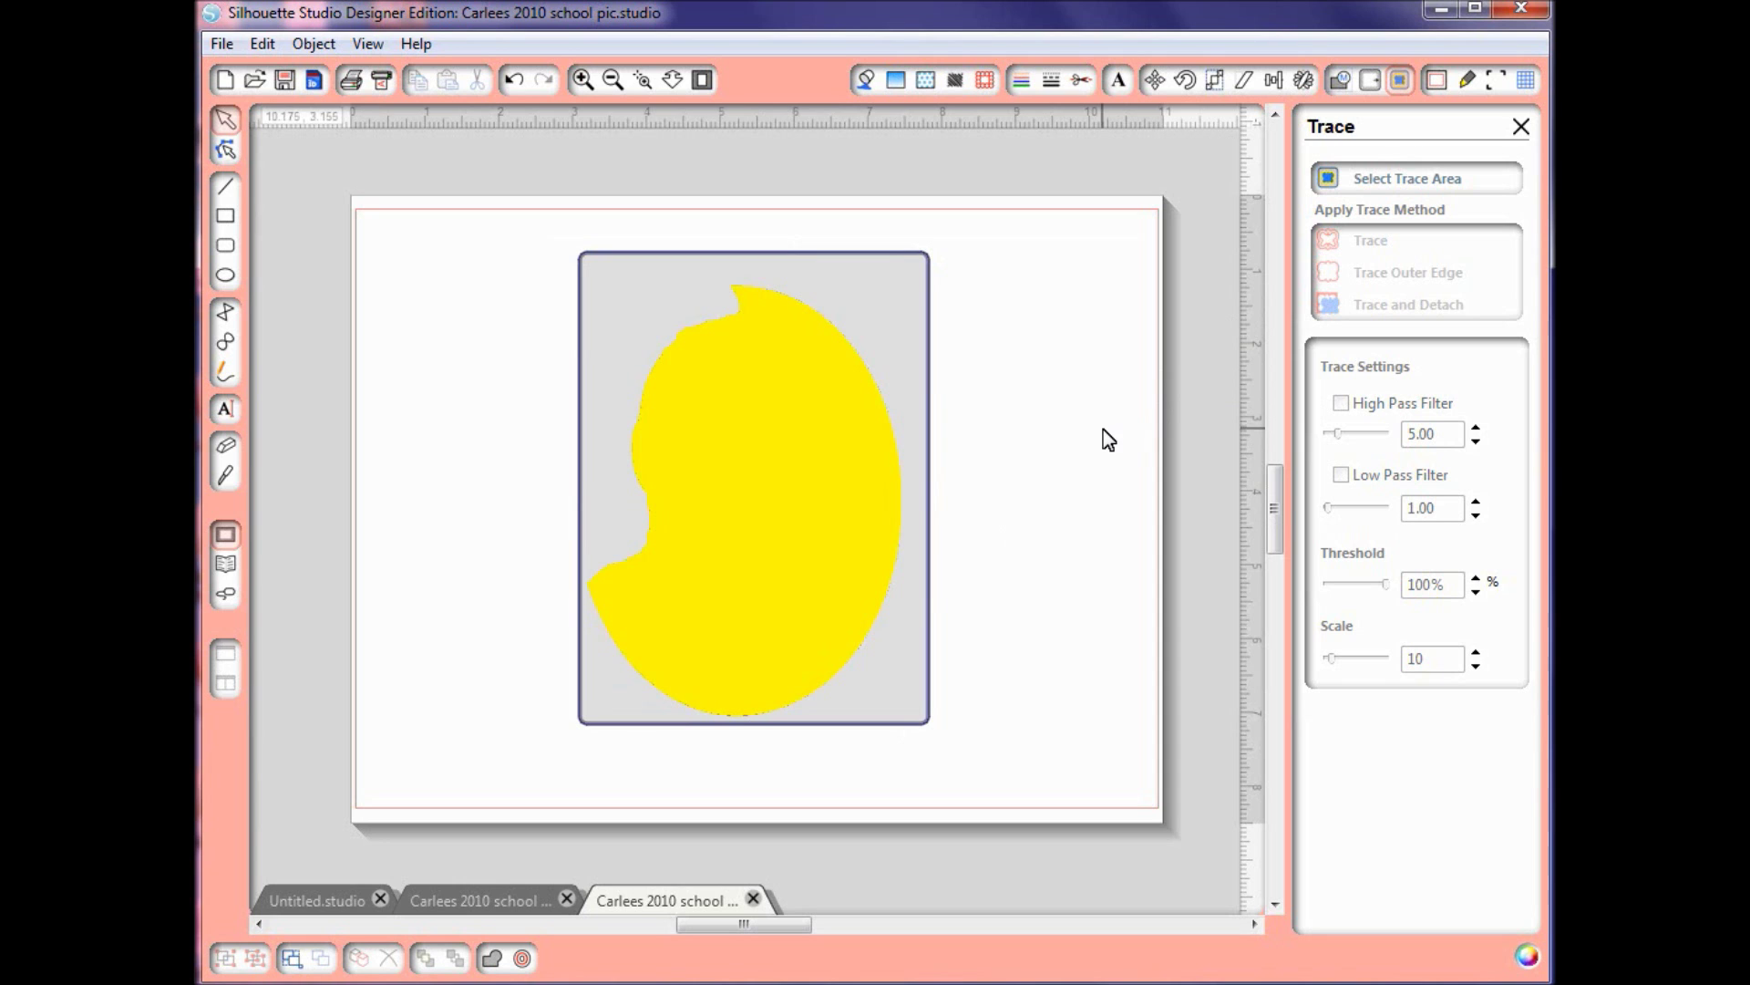
mouse_move(762, 594)
mouse_down()
mouse_move(816, 617)
mouse_move(1042, 625)
mouse_move(754, 682)
mouse_move(754, 598)
mouse_up()
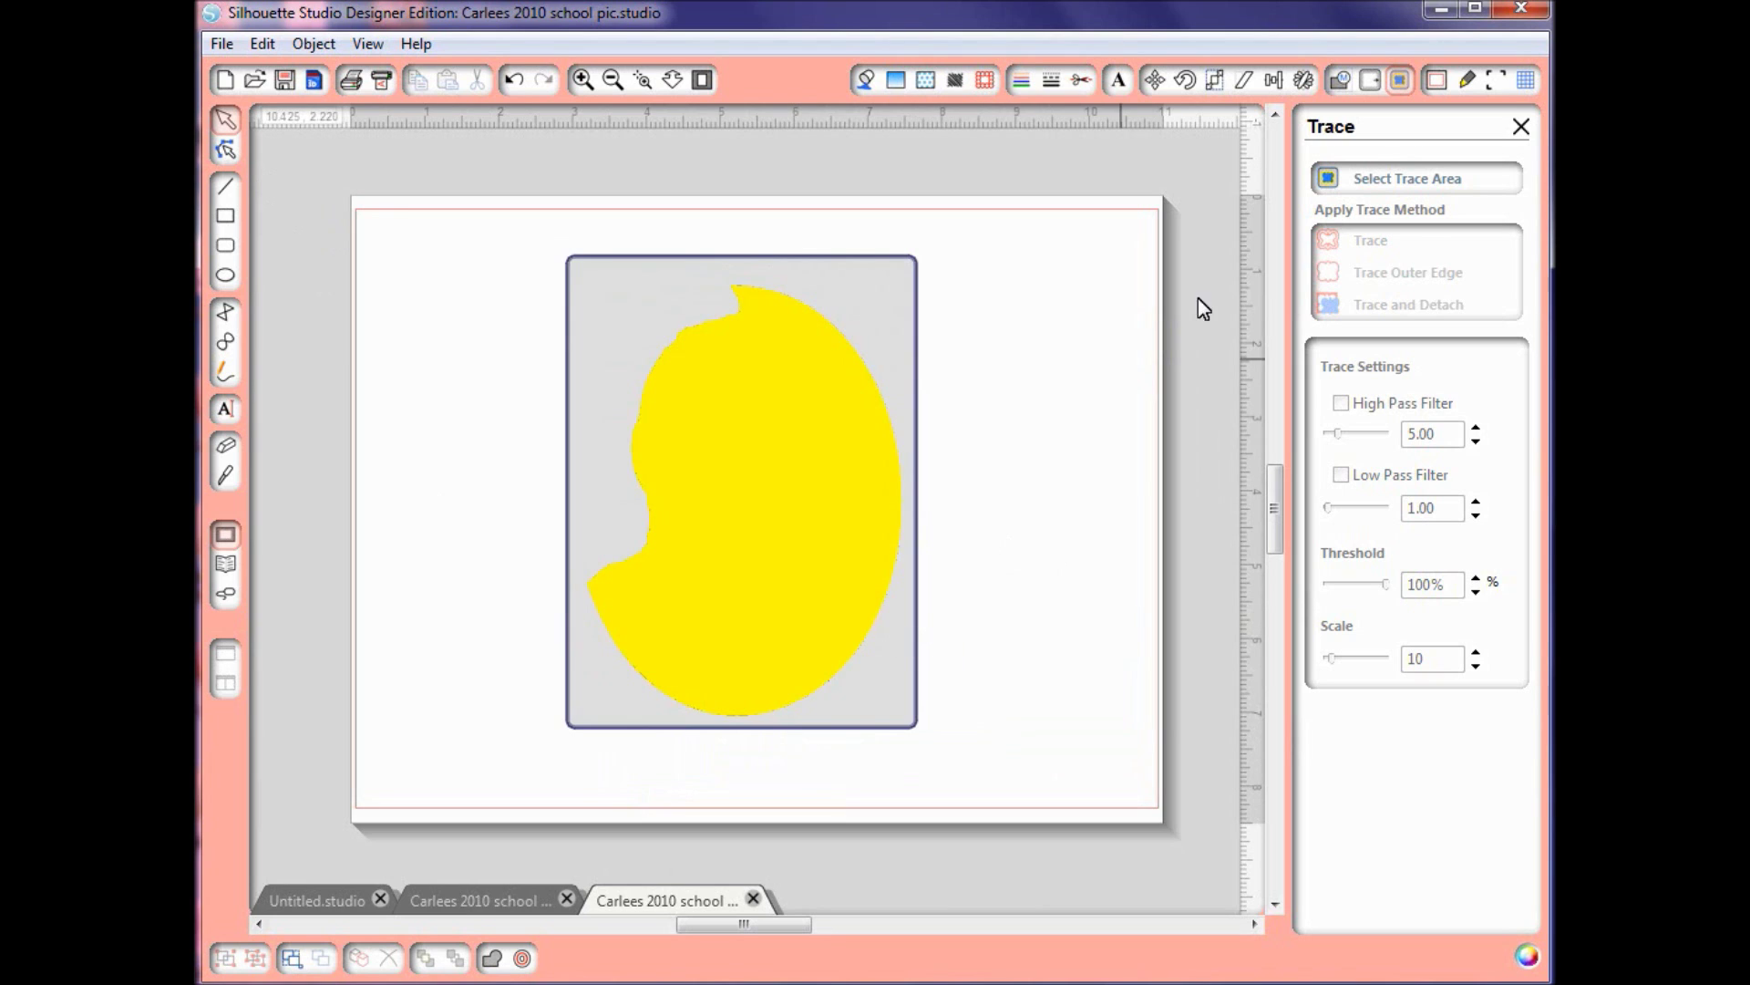
click(1354, 189)
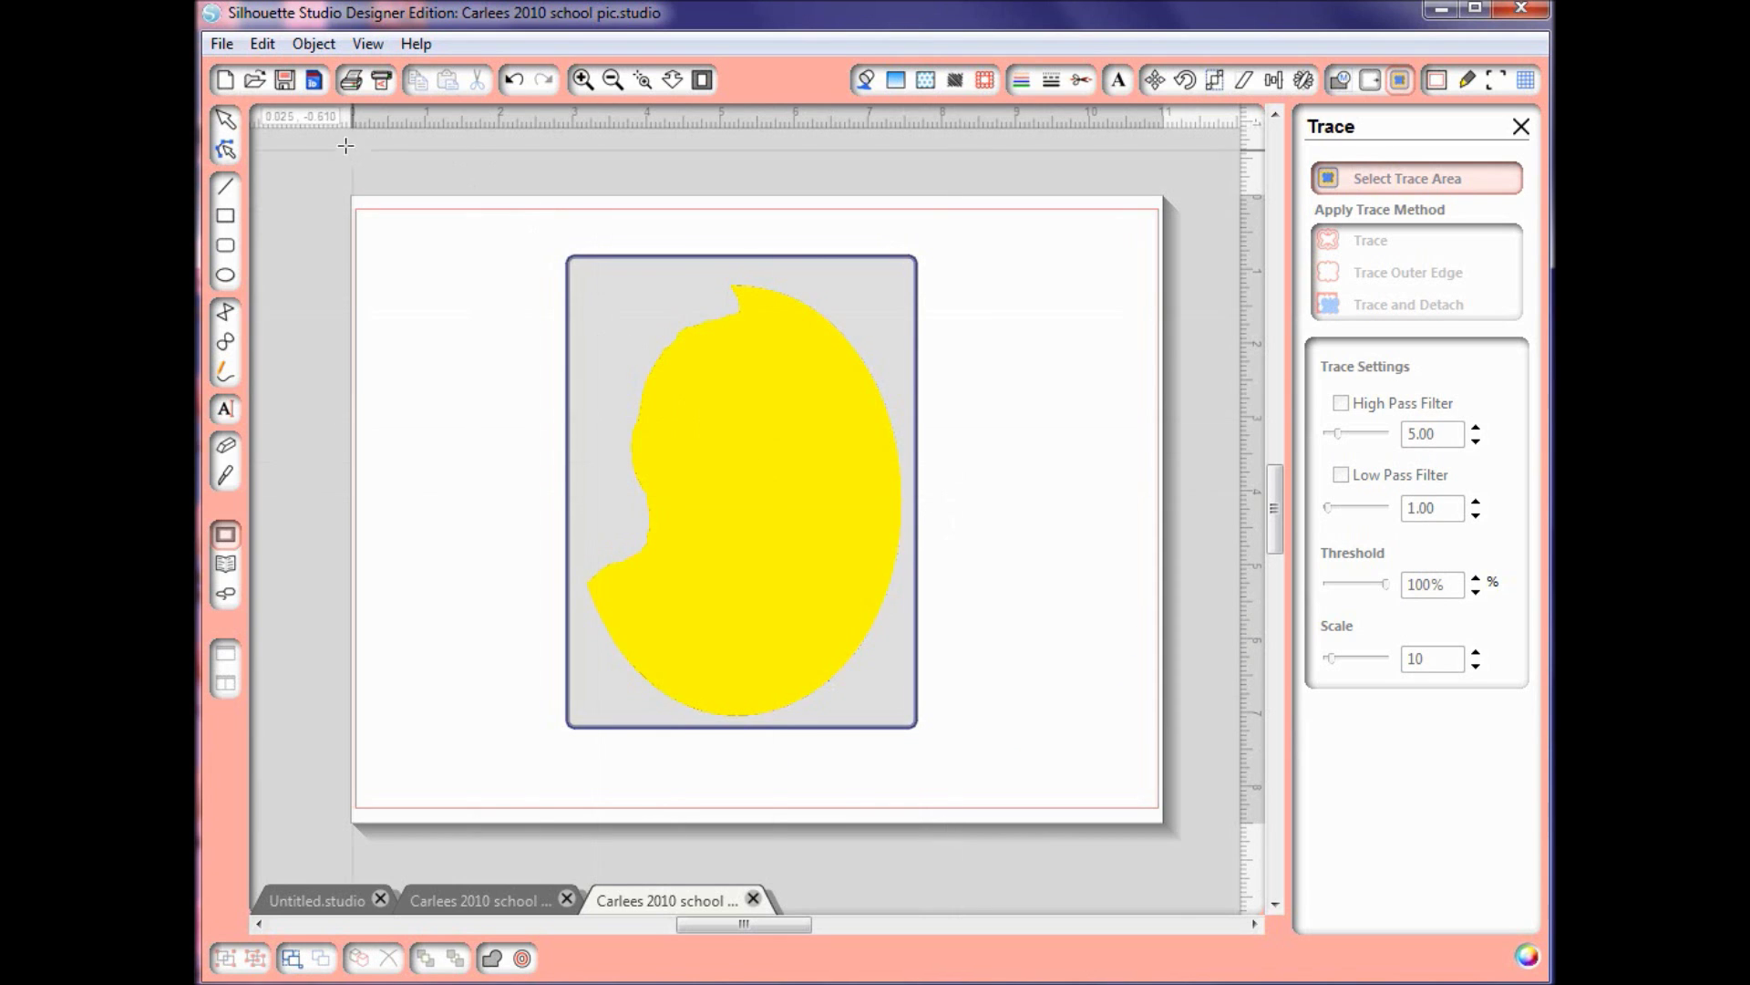
click(753, 899)
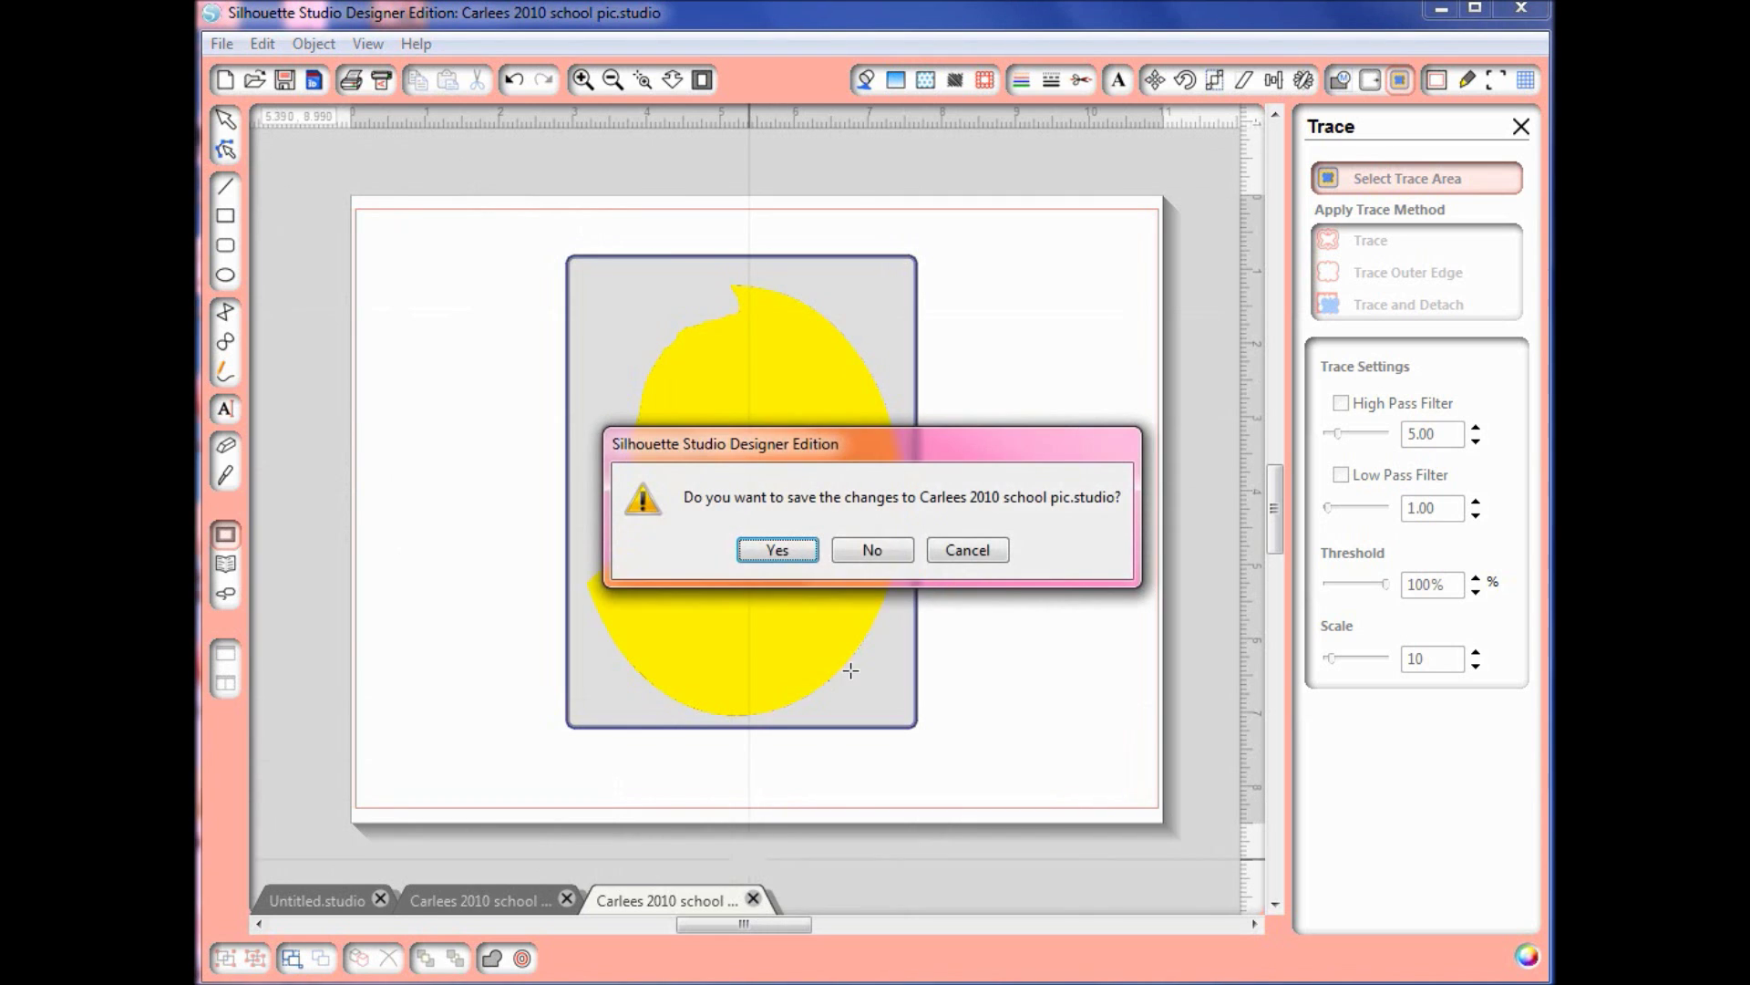
- Dismiss the save prompt, then select the whole portrait with the Select tool and deselect it
click(884, 550)
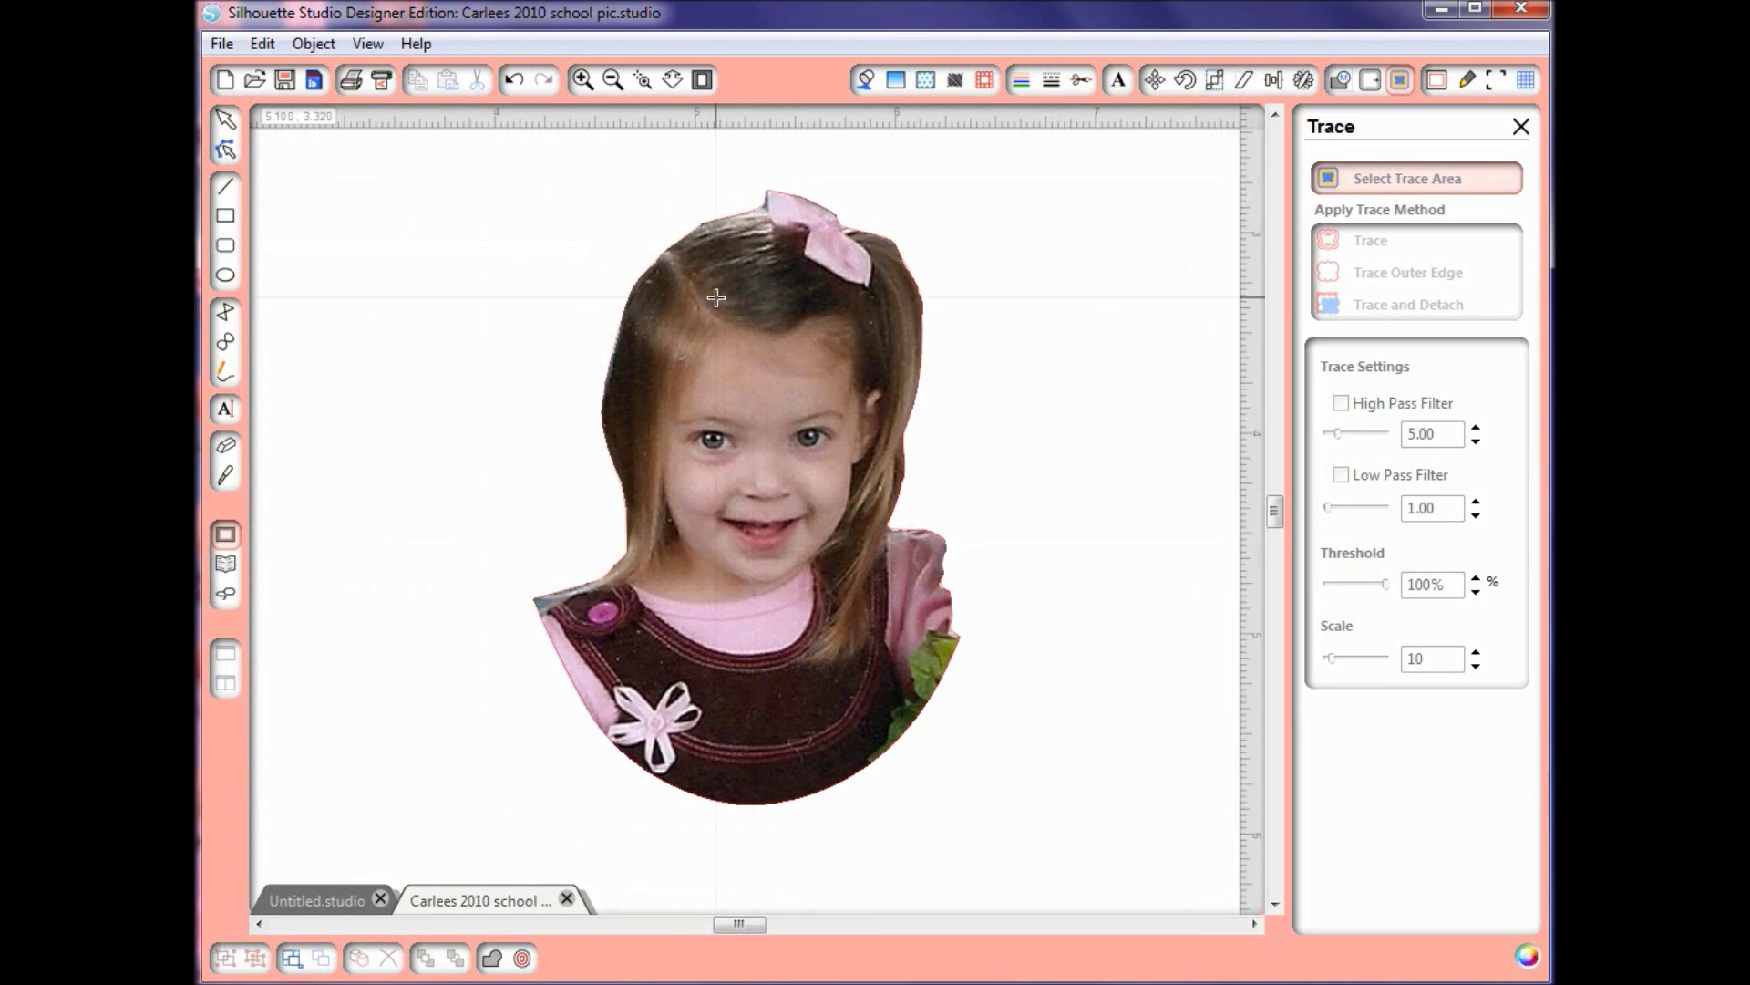
click(232, 124)
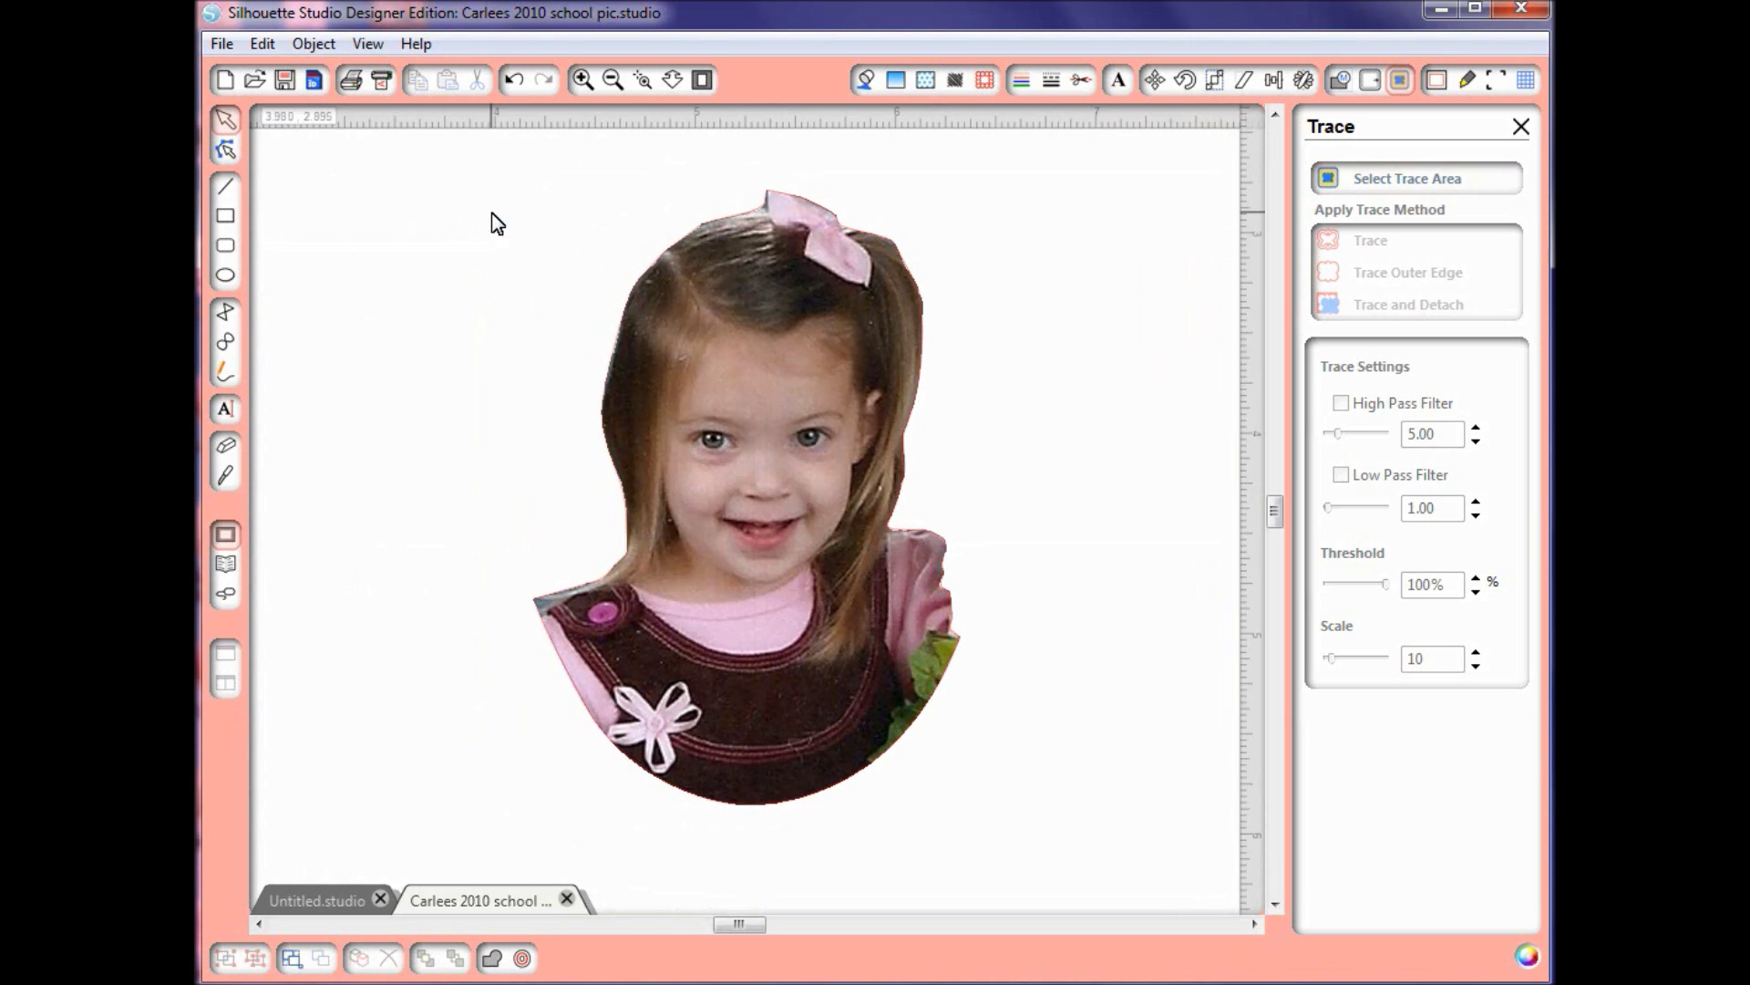
drag(1062, 813, 1080, 843)
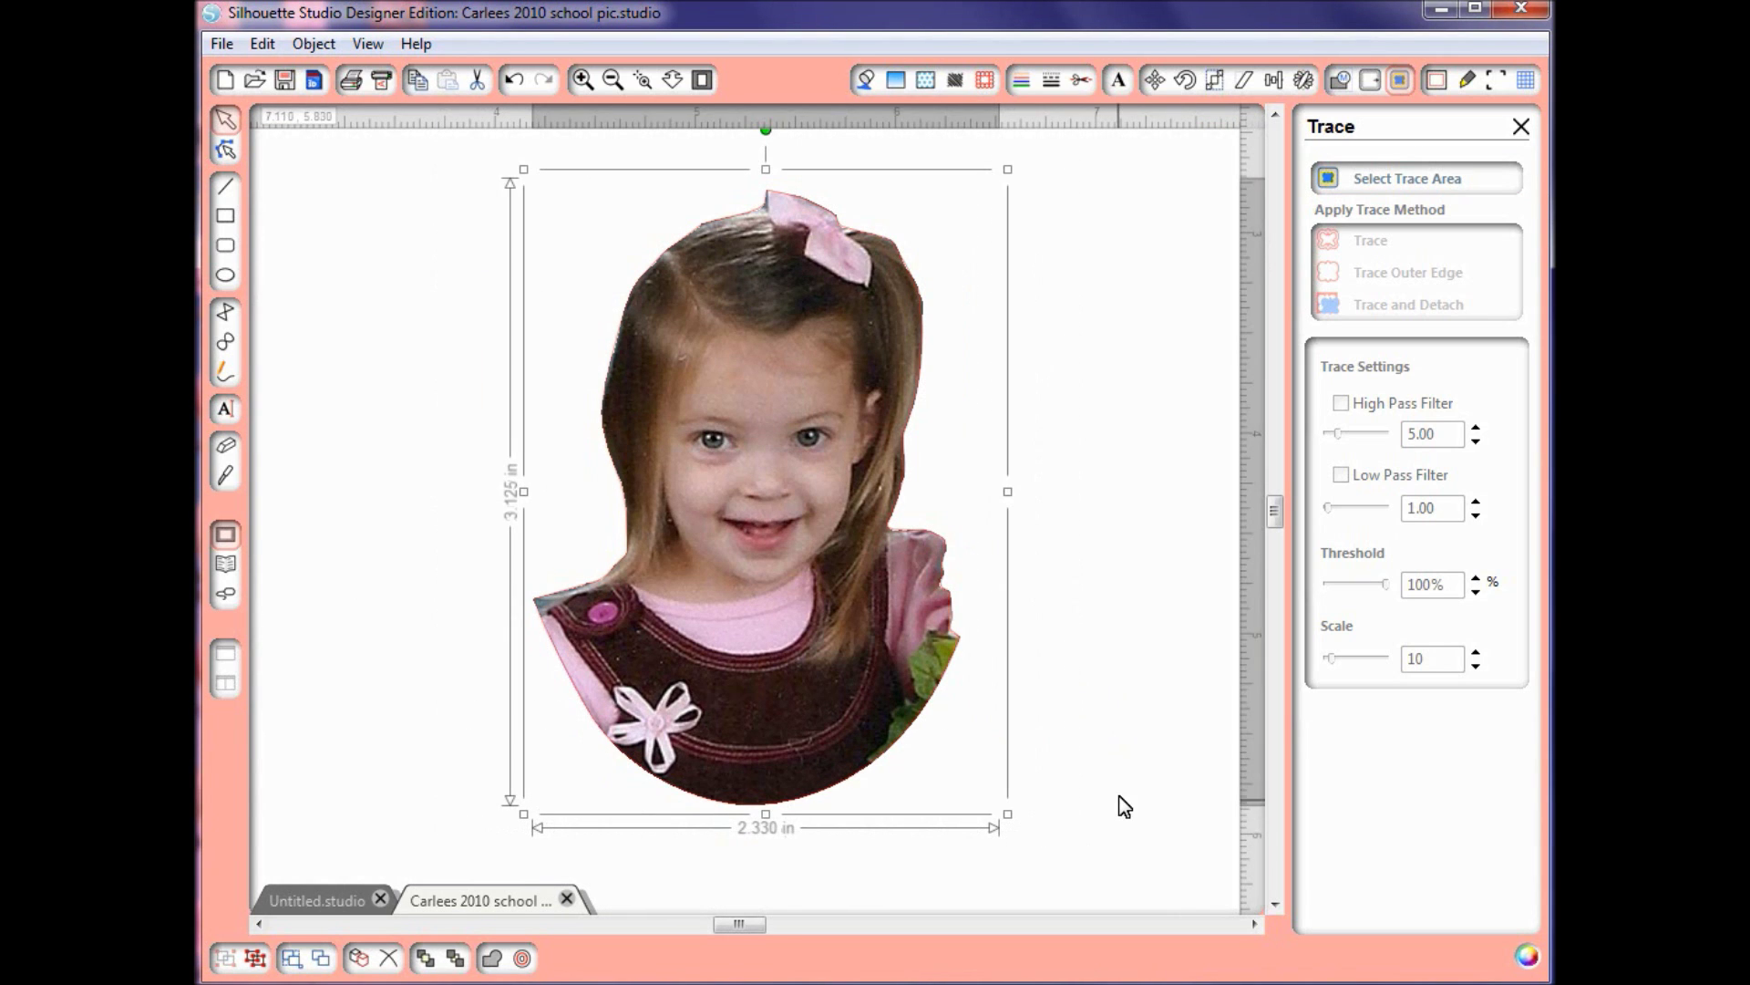
click(254, 959)
click(289, 742)
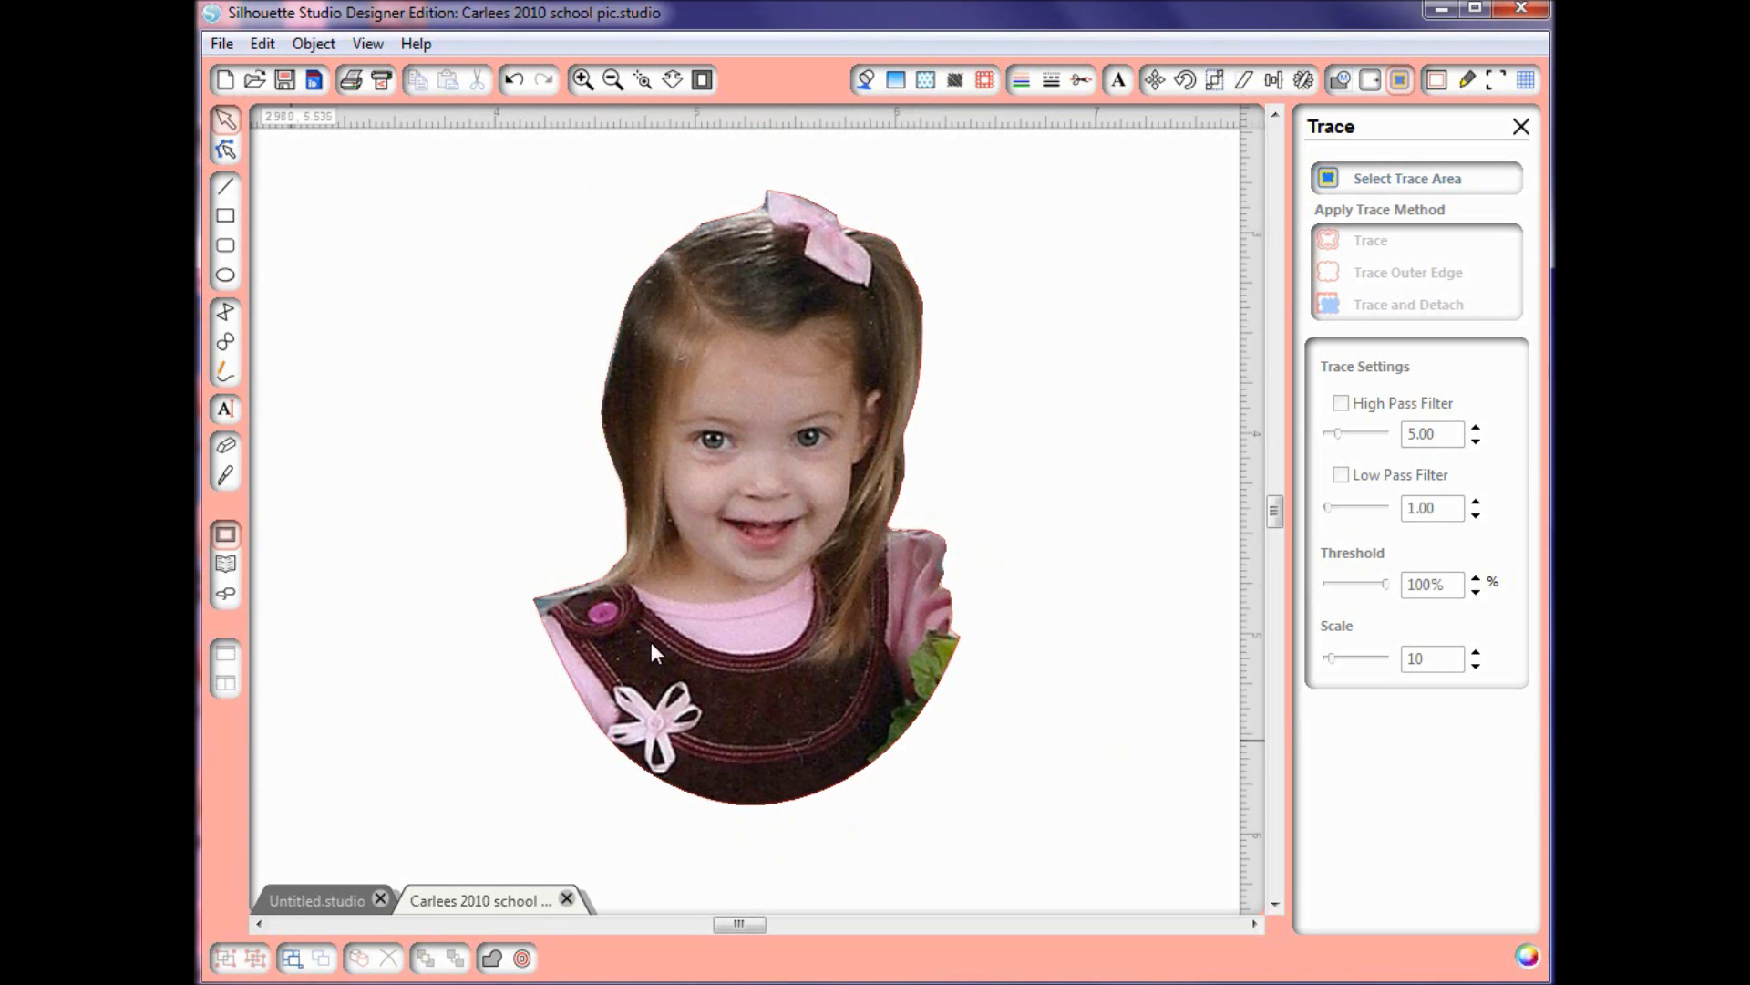
mouse_move(746, 629)
mouse_down()
mouse_move(527, 626)
mouse_move(364, 520)
mouse_move(327, 516)
mouse_up()
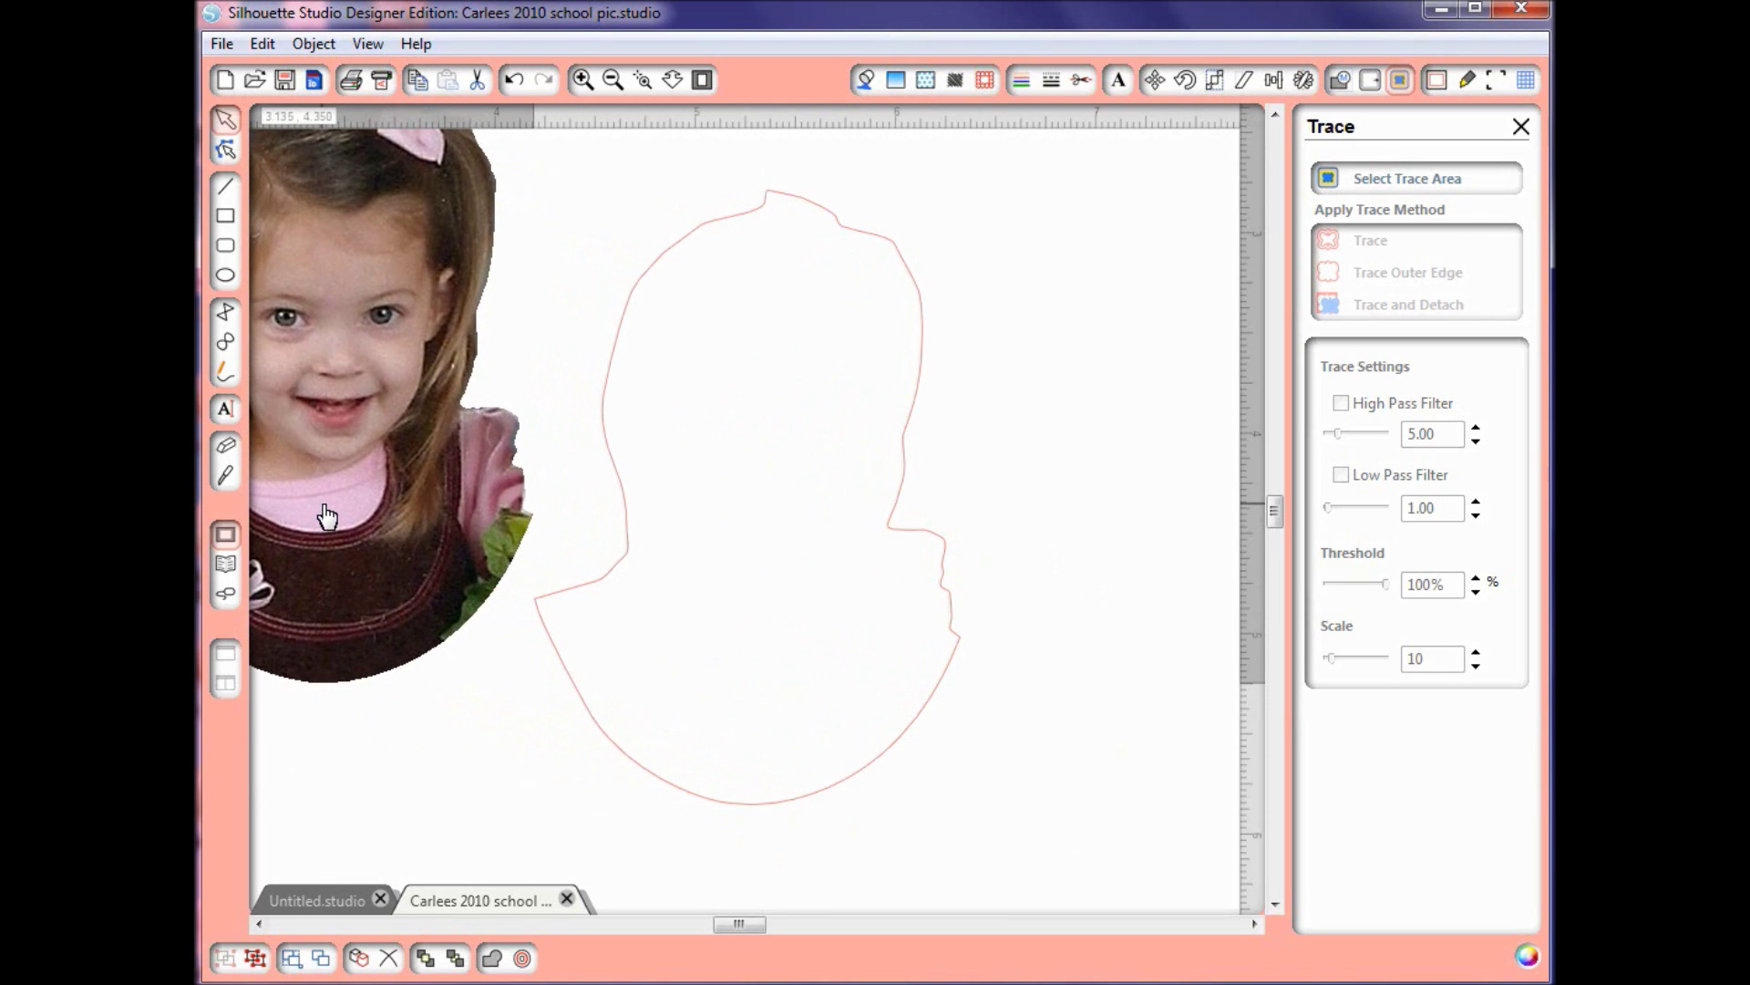
drag(327, 516, 322, 505)
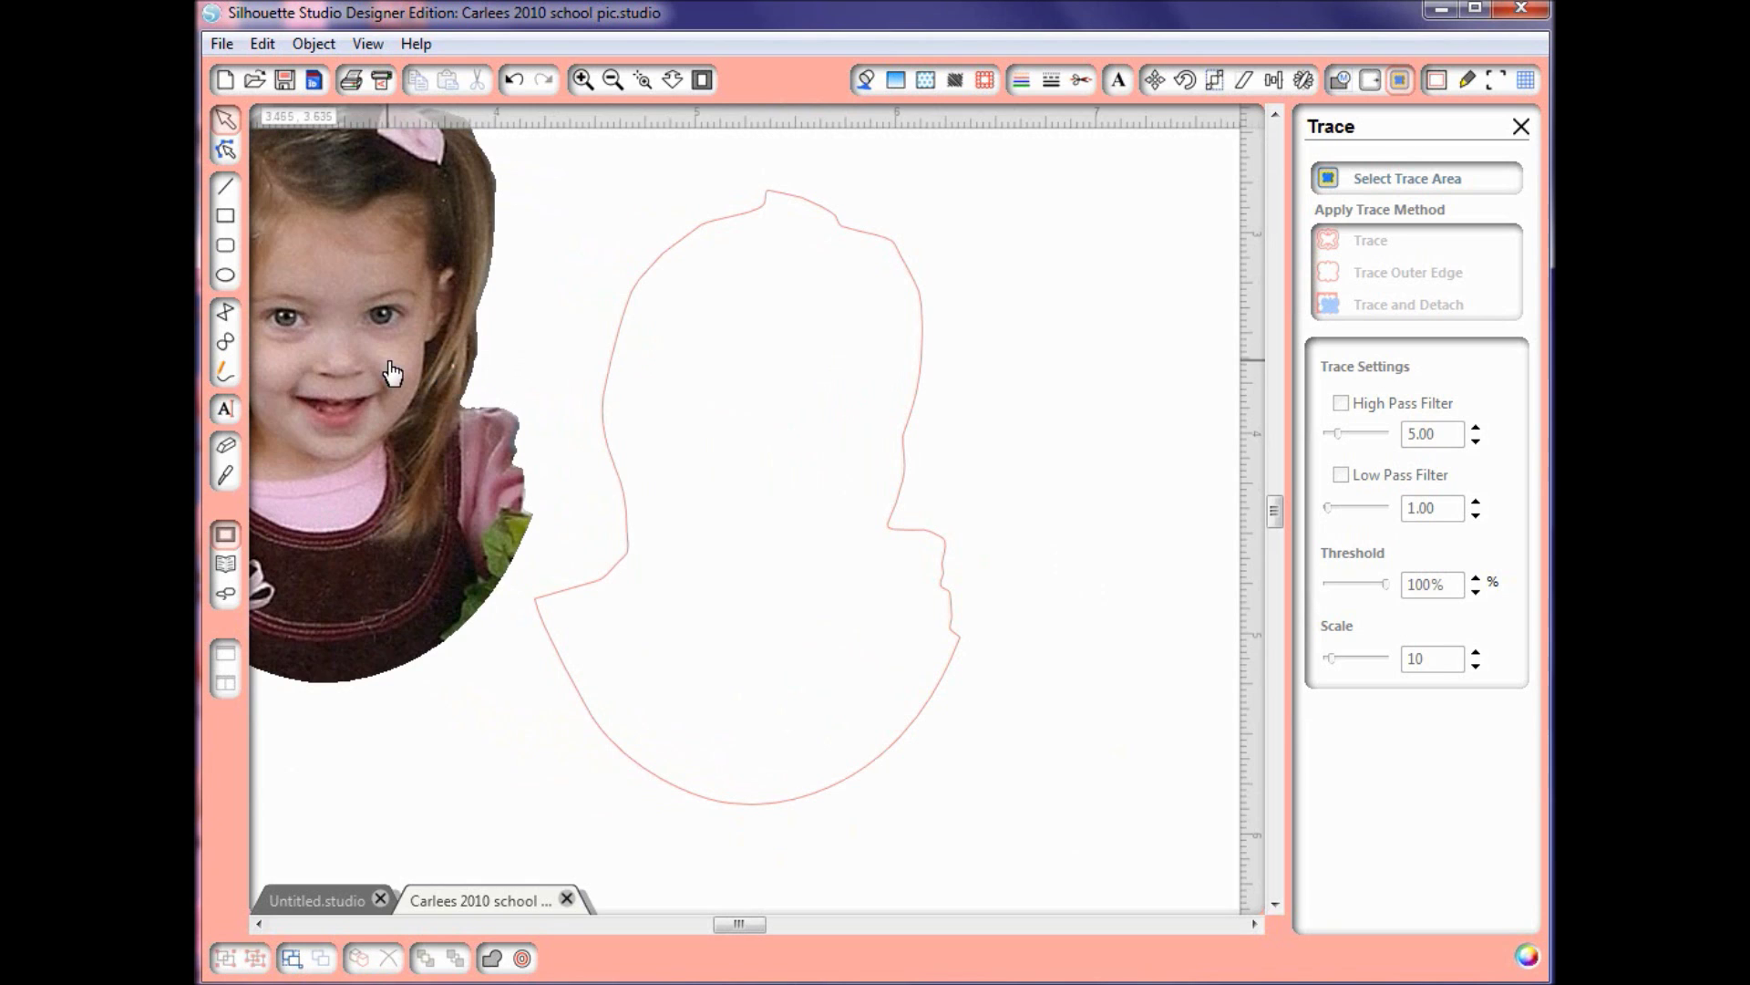
mouse_move(391, 376)
mouse_down()
mouse_move(571, 469)
mouse_move(725, 483)
mouse_move(704, 468)
mouse_up()
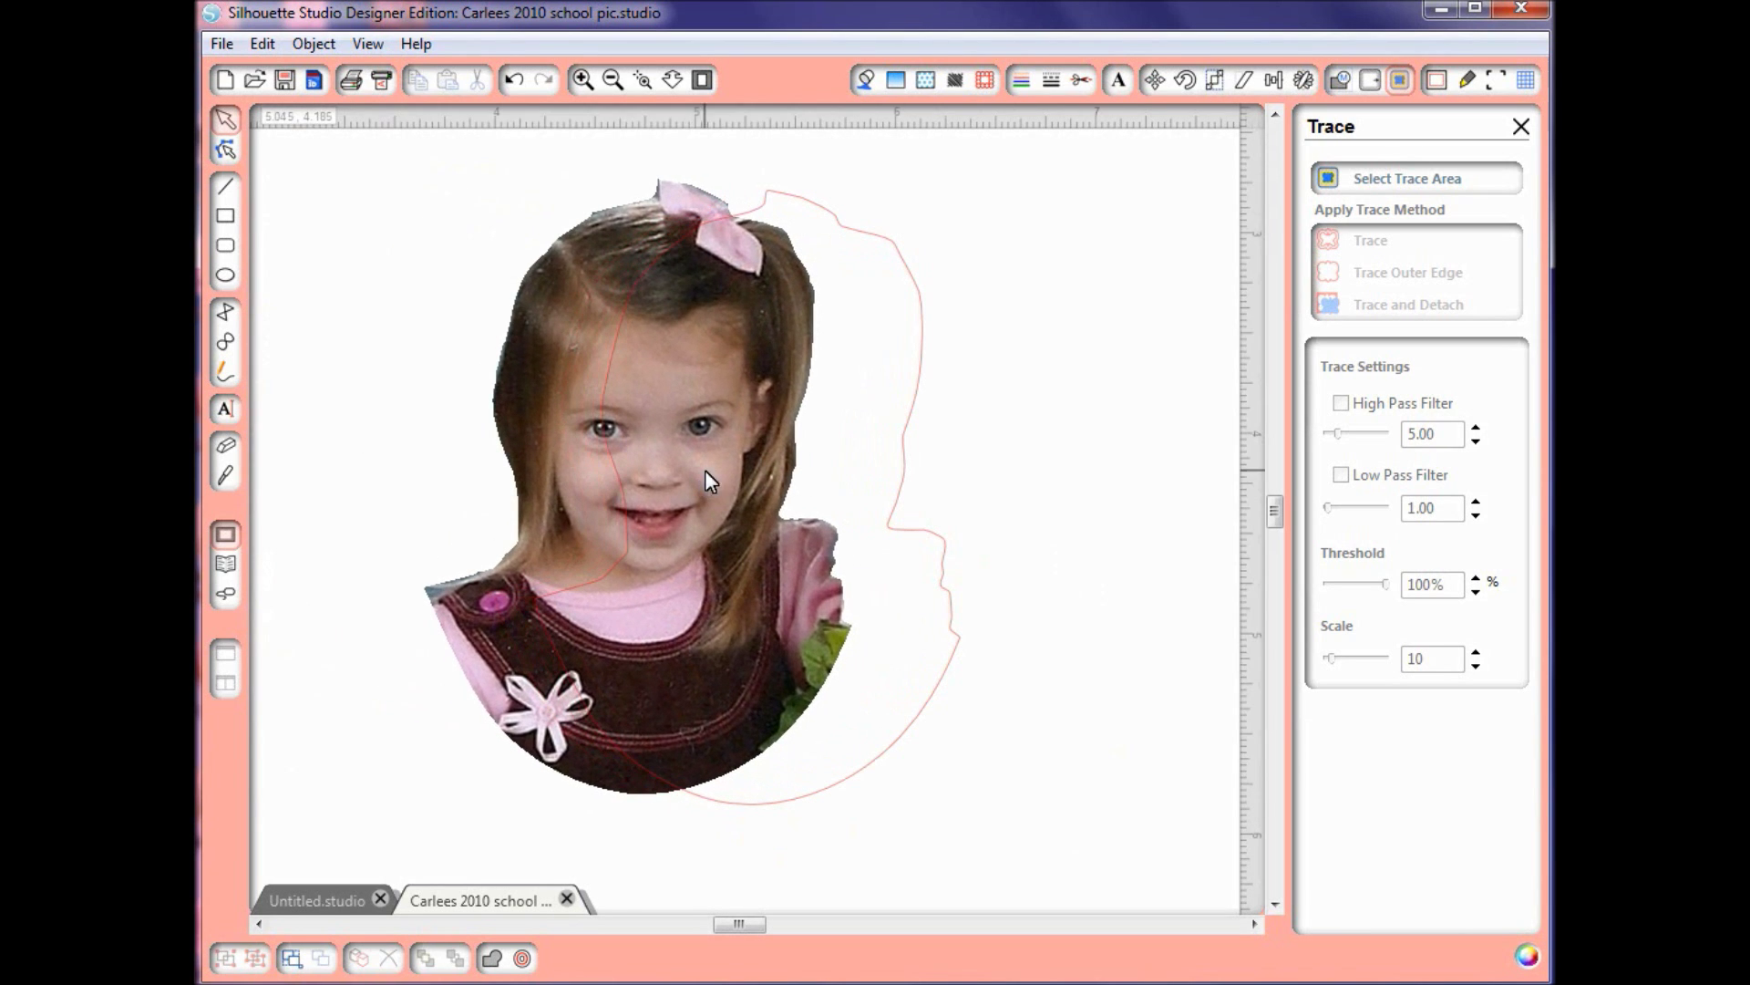
click(517, 84)
click(517, 84)
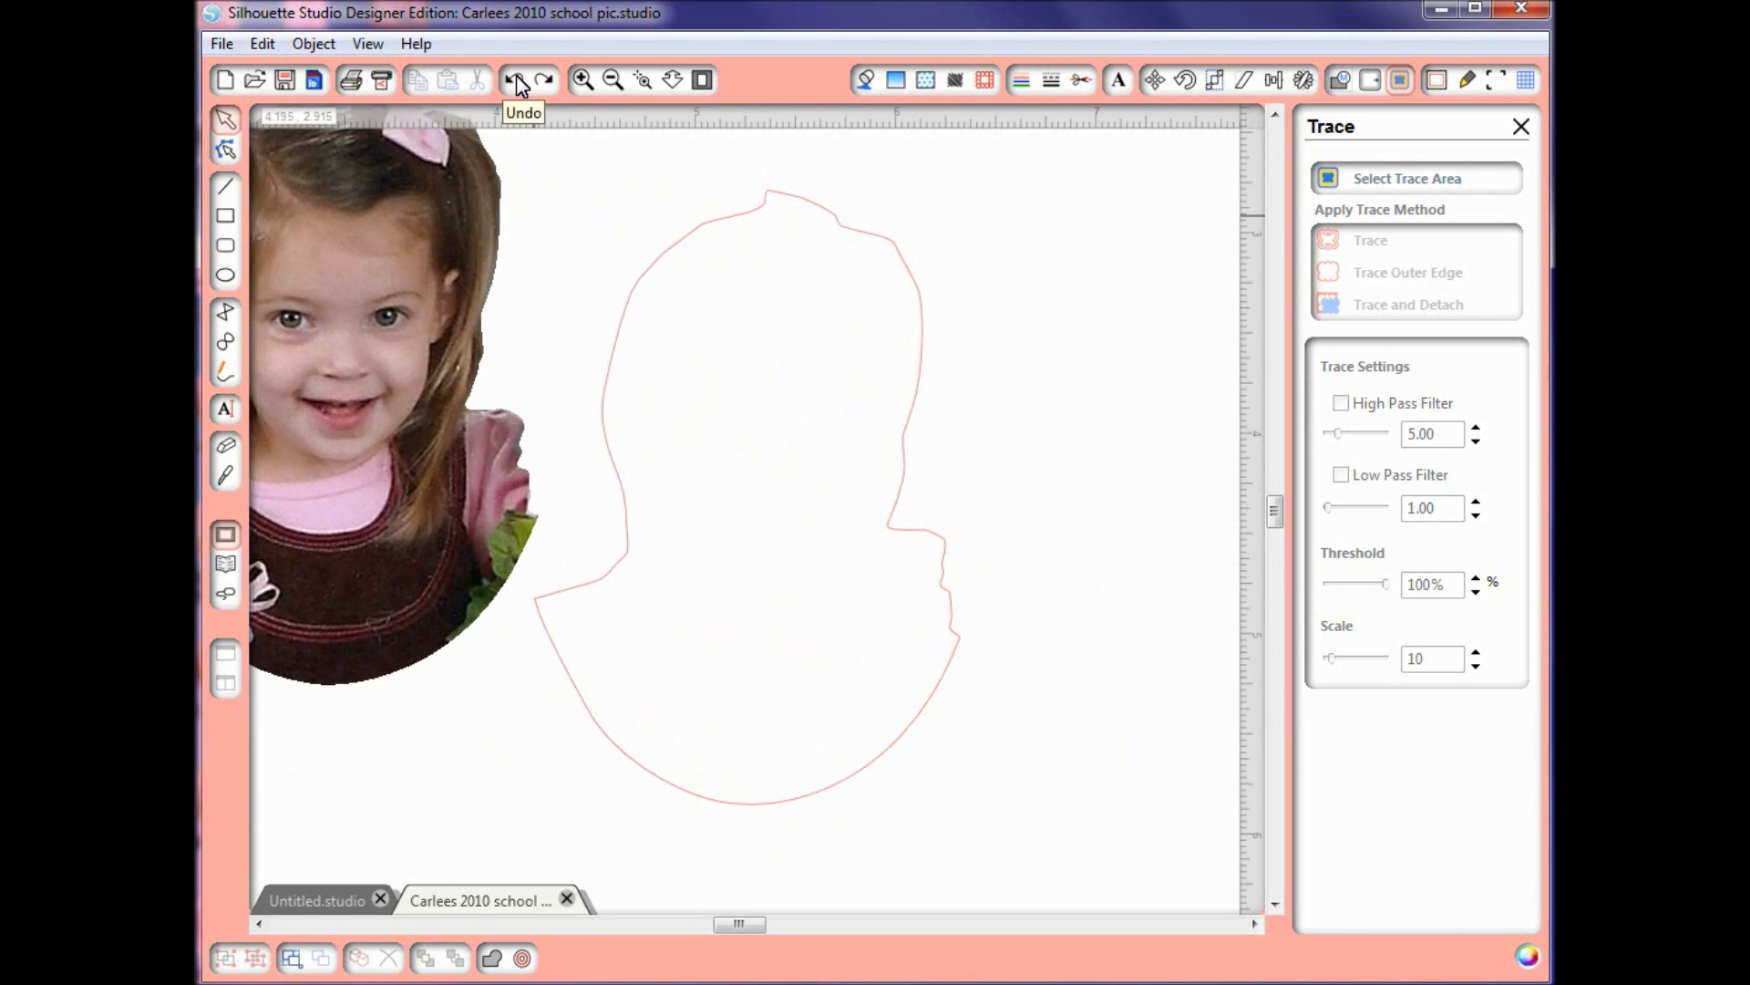
click(517, 84)
click(516, 82)
click(516, 82)
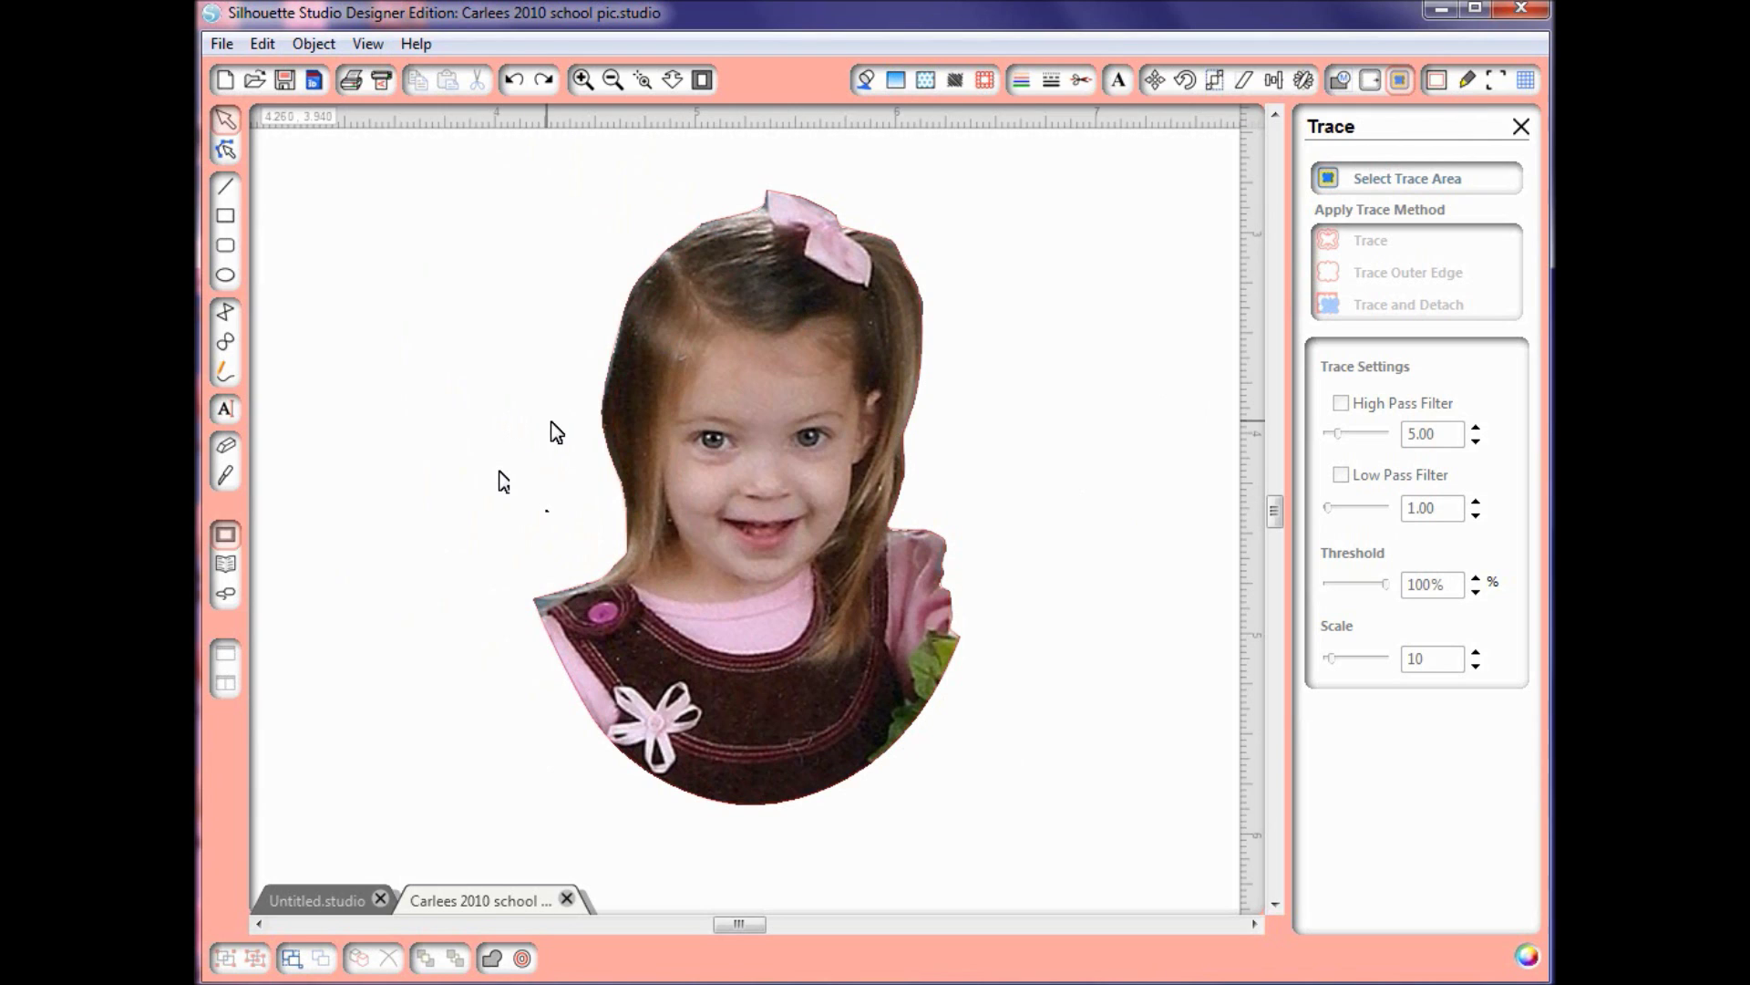
- Turn on registration marks and zoom to fit the whole page
click(1493, 83)
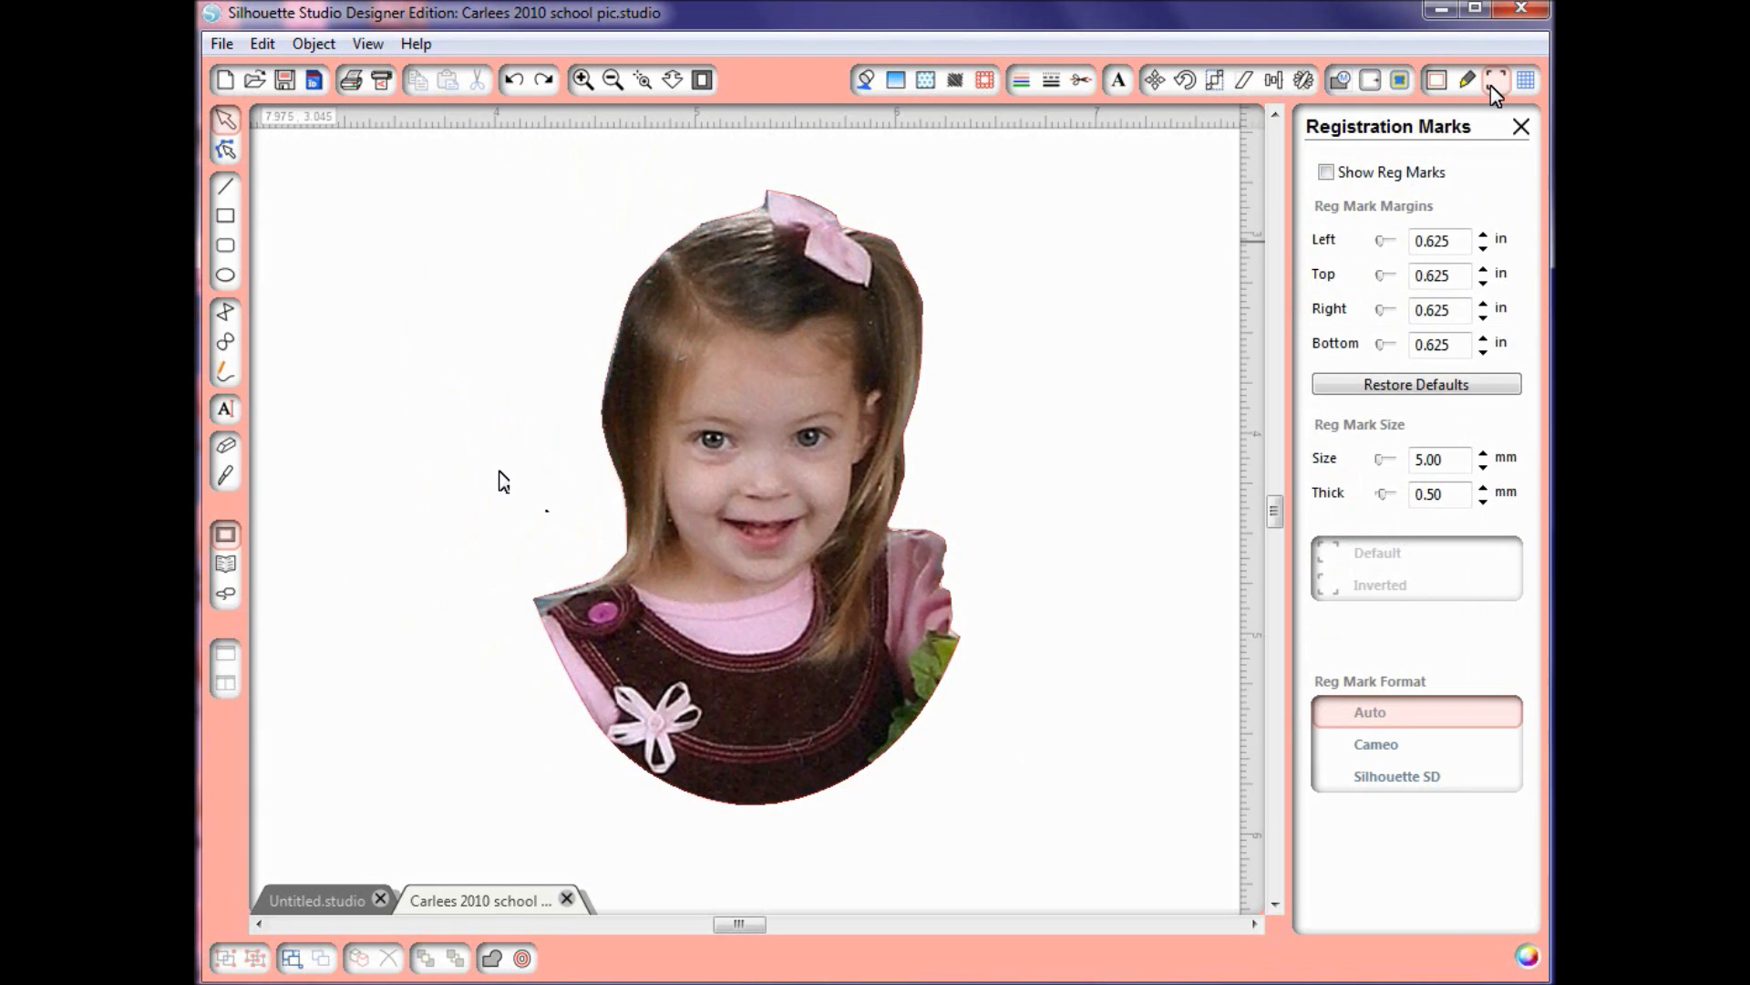
click(1326, 174)
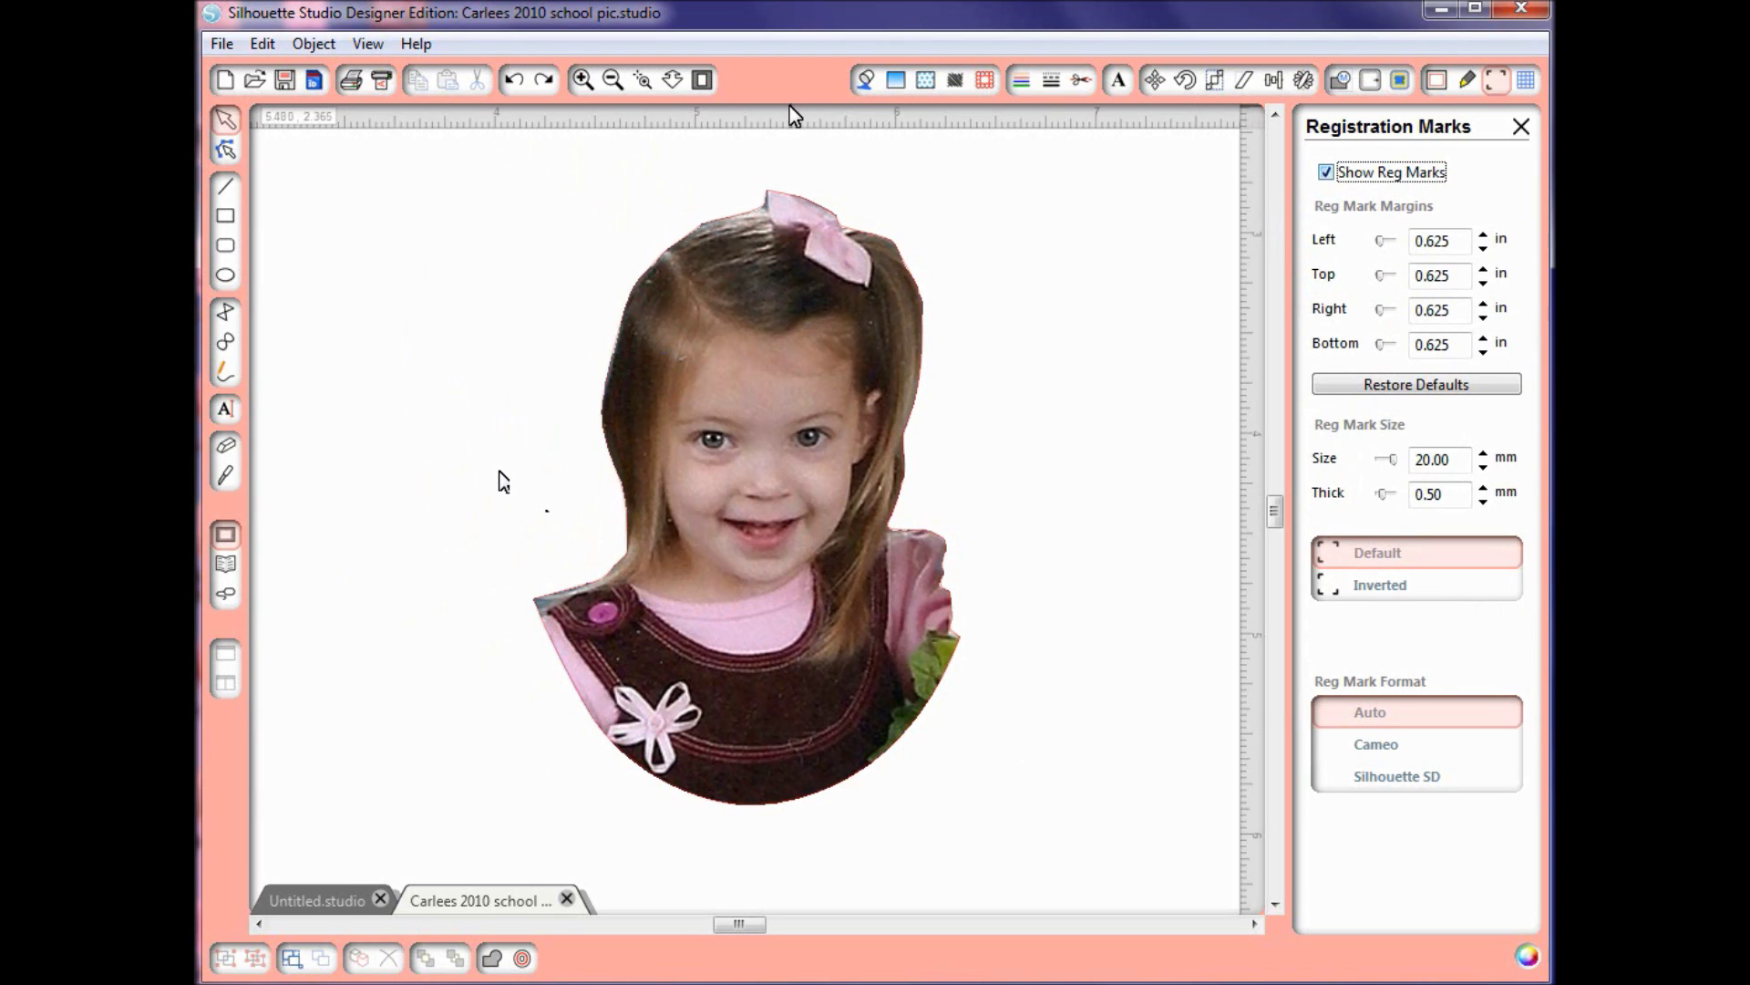
click(701, 82)
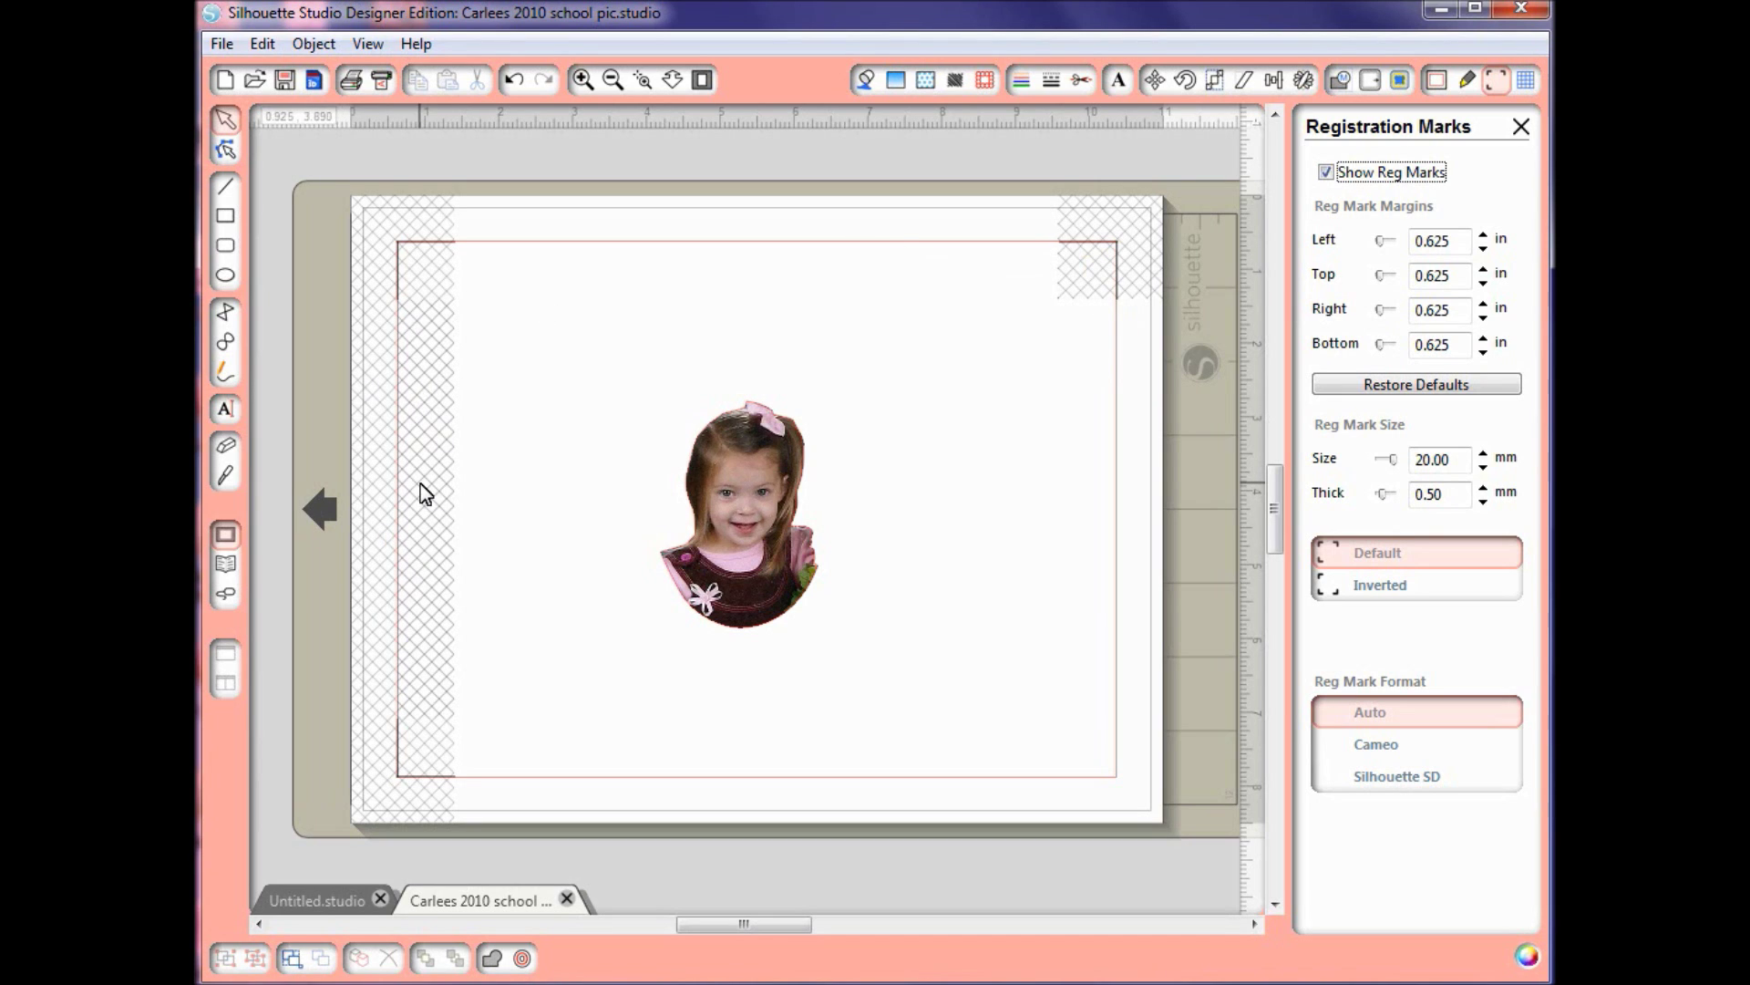
- Undo an accidental nudge of the portrait so it stays over its traced outline
click(767, 618)
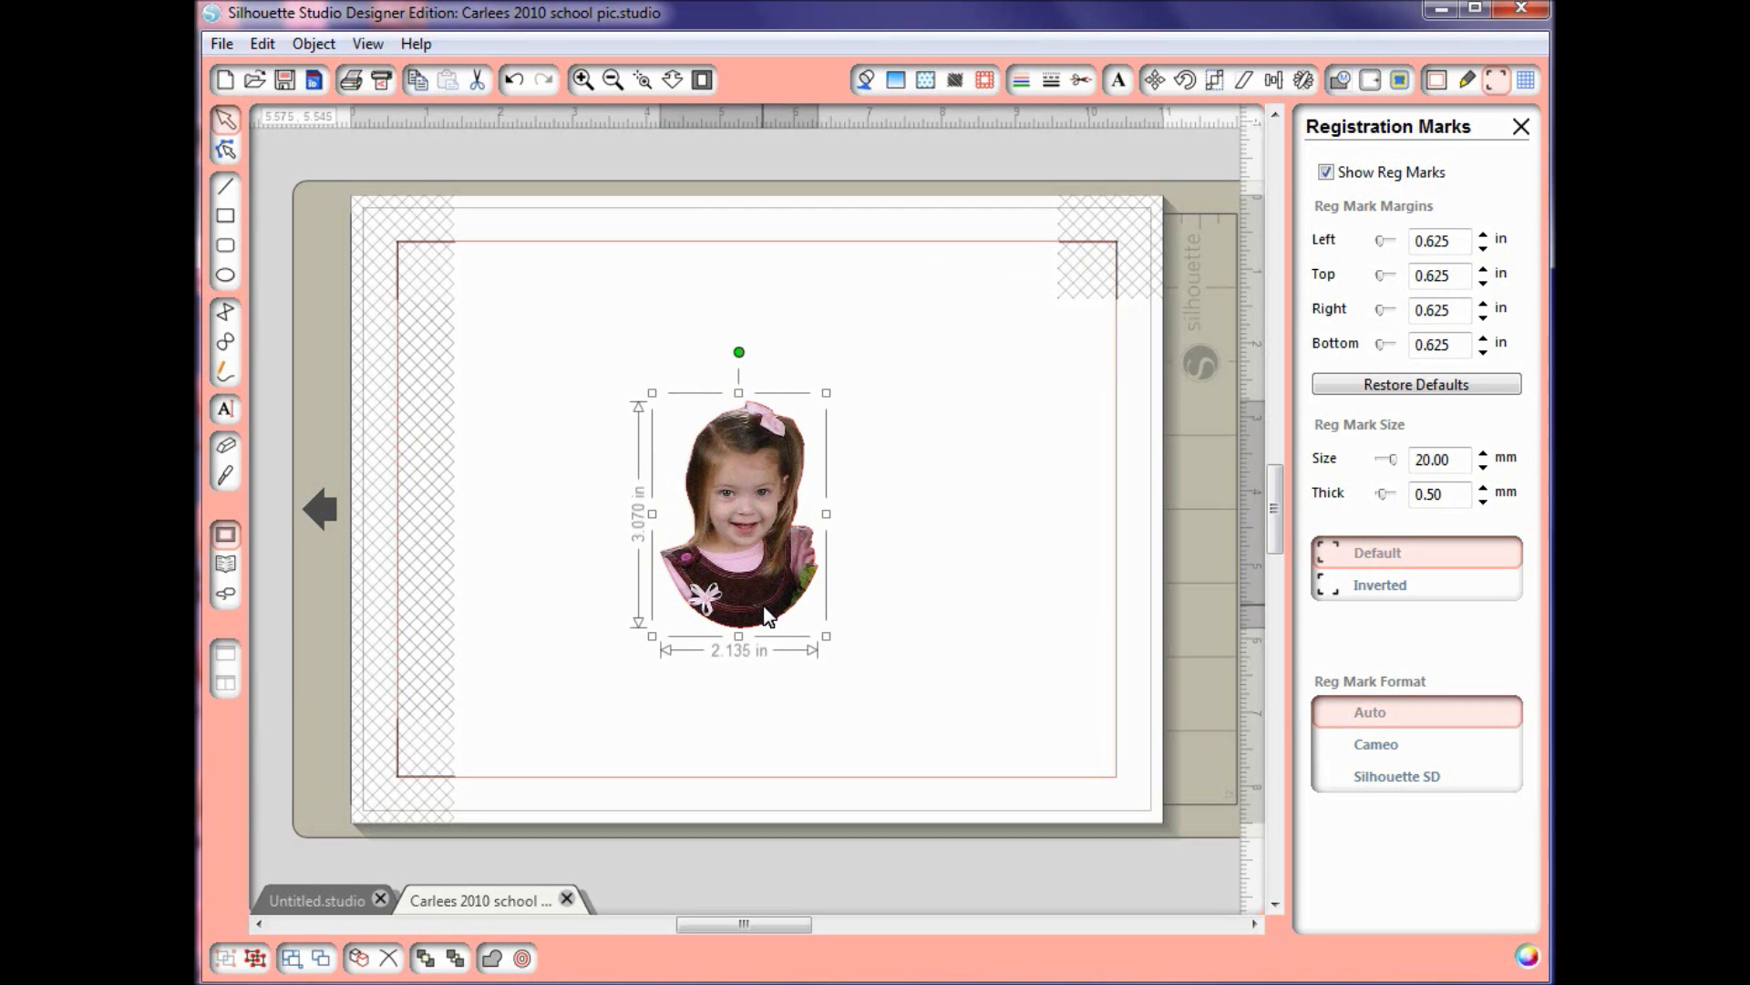
mouse_move(767, 618)
mouse_down()
mouse_move(715, 559)
mouse_move(759, 610)
mouse_up()
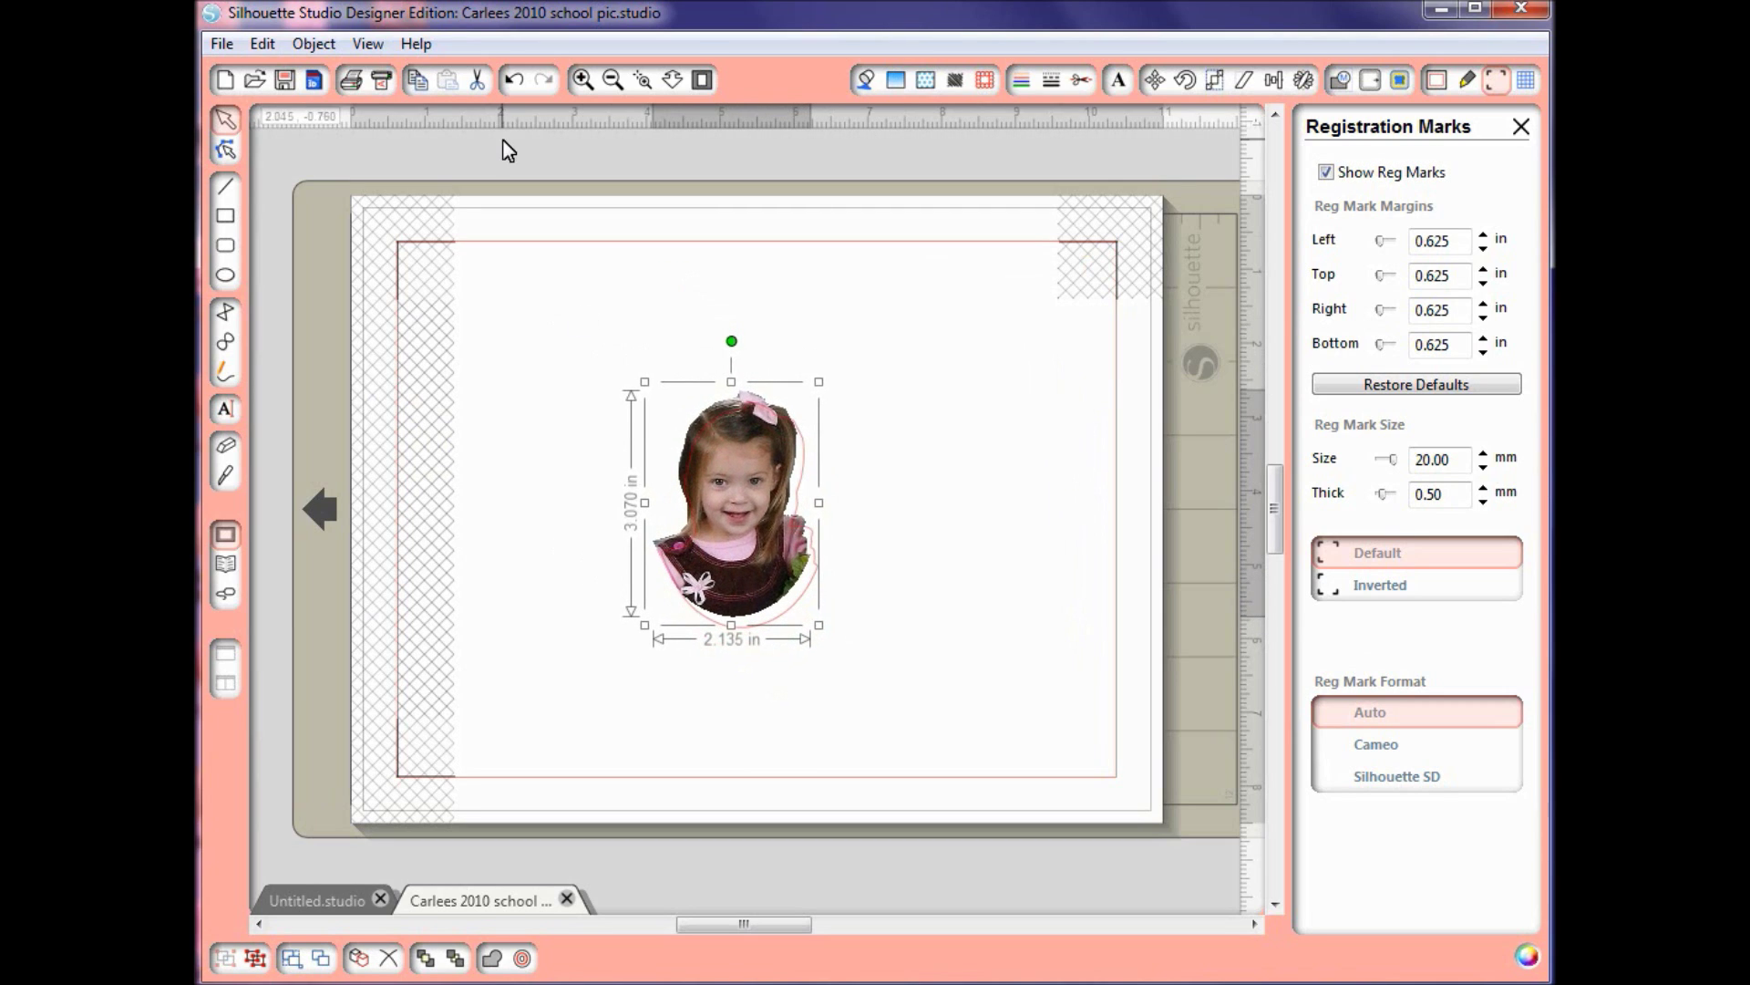
click(511, 81)
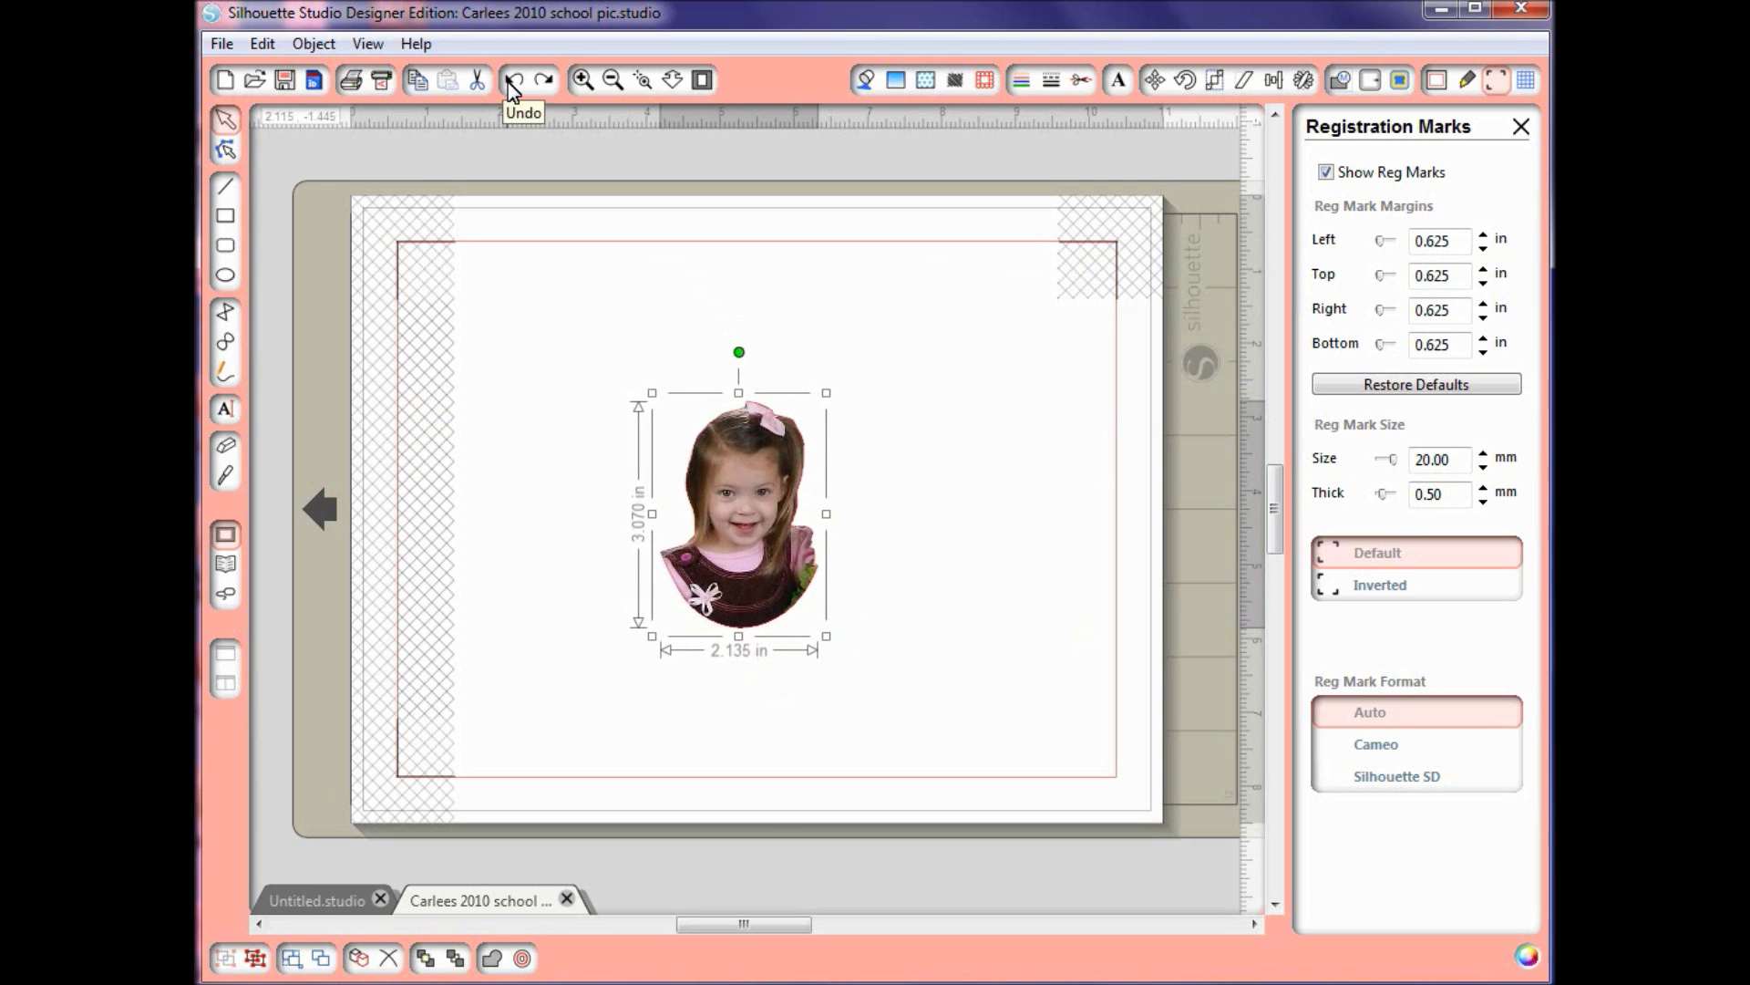
- Group the portrait with its trace outline and move it to the page's top-left
drag(502, 283, 923, 713)
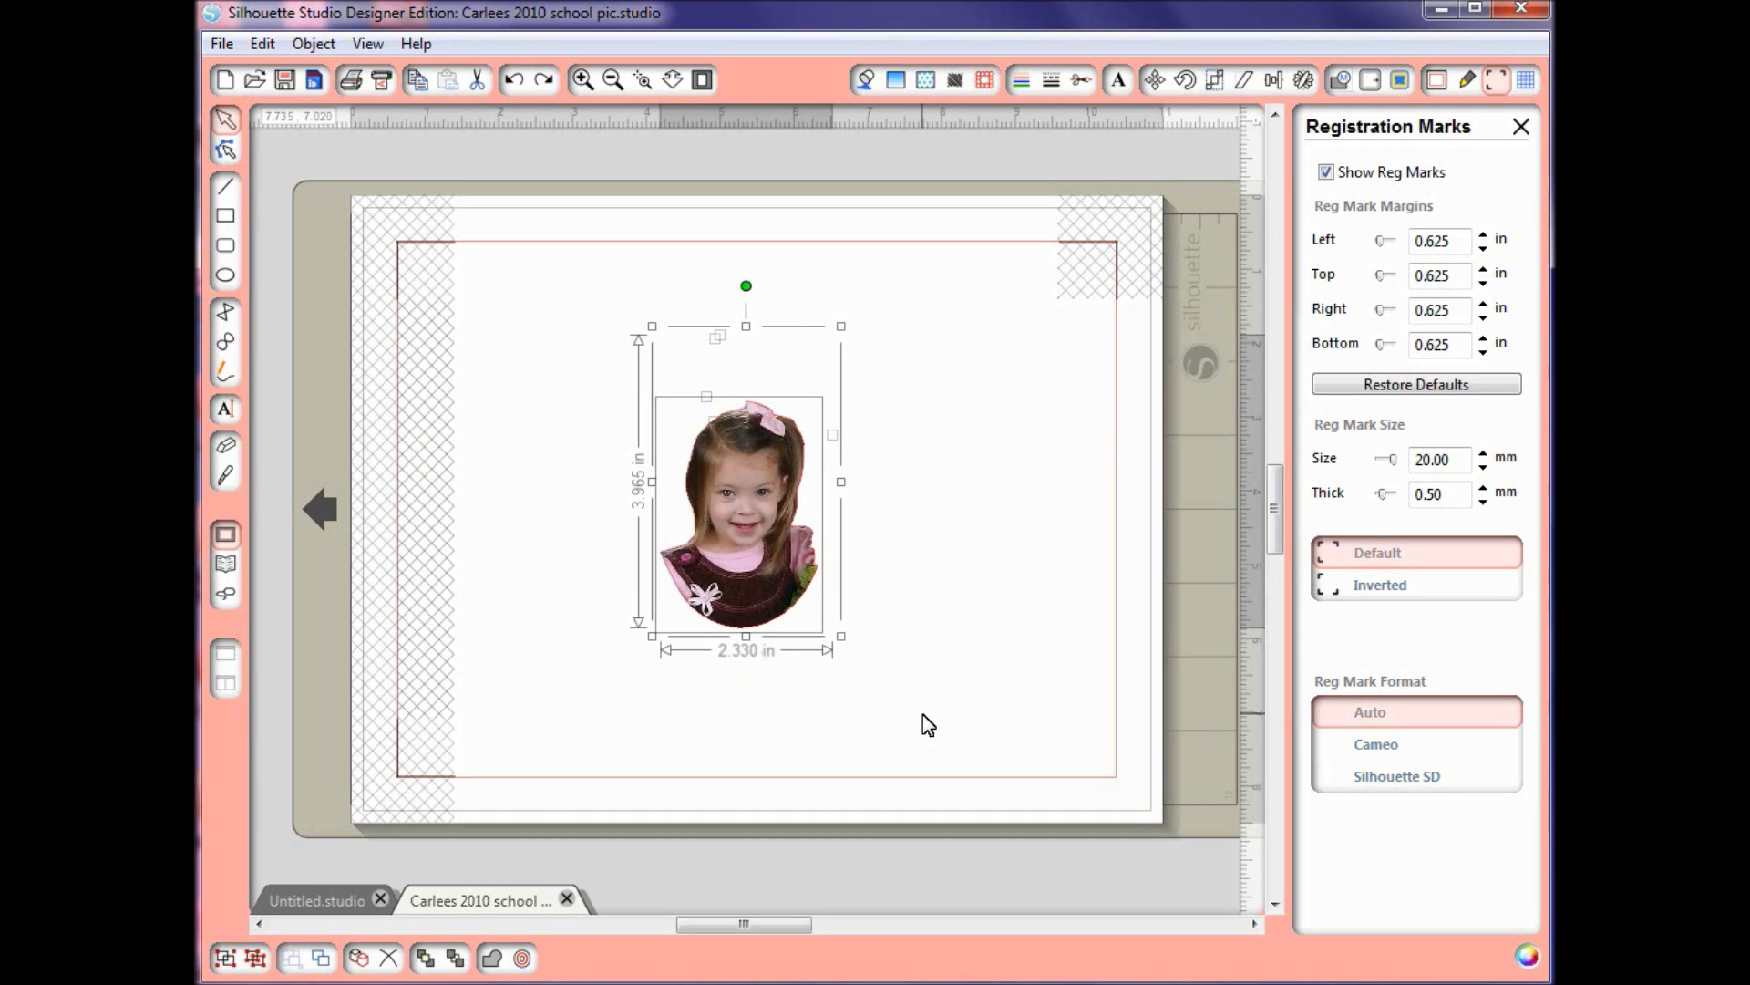
click(224, 958)
drag(727, 567, 549, 425)
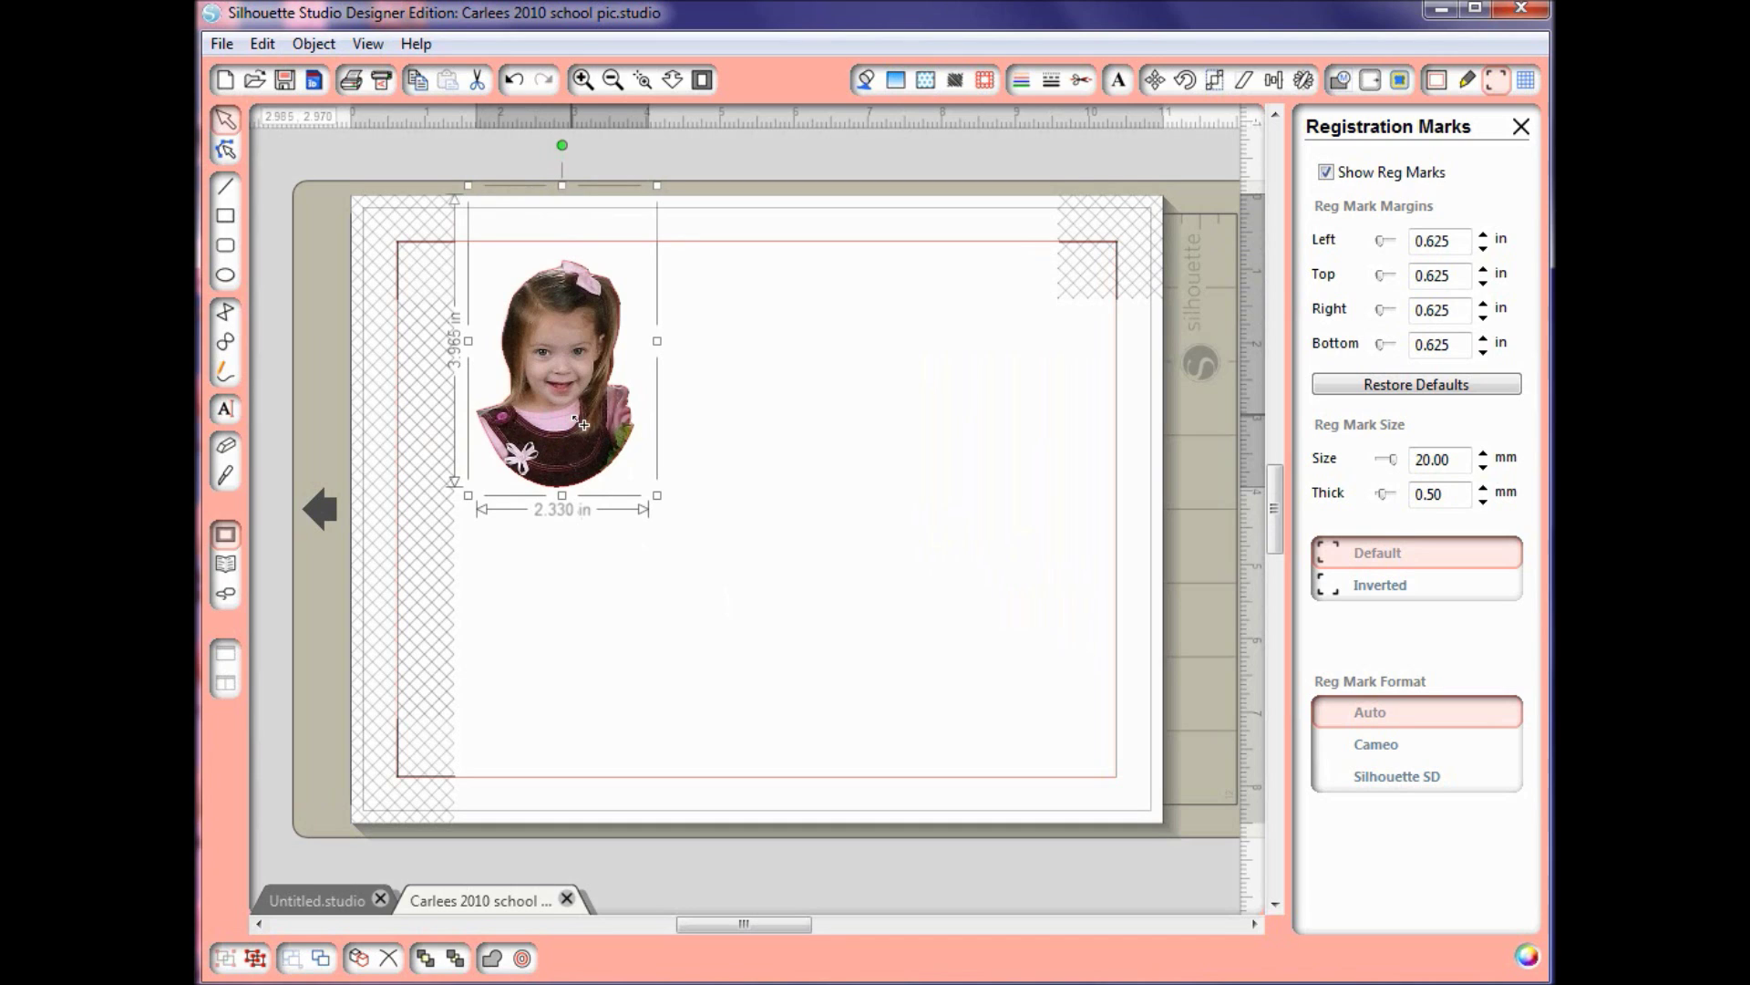
- Duplicate the grouped portrait into a top row of three plus one copy below the first
key(ctrl+c)
key(ctrl+v)
drag(584, 425, 713, 459)
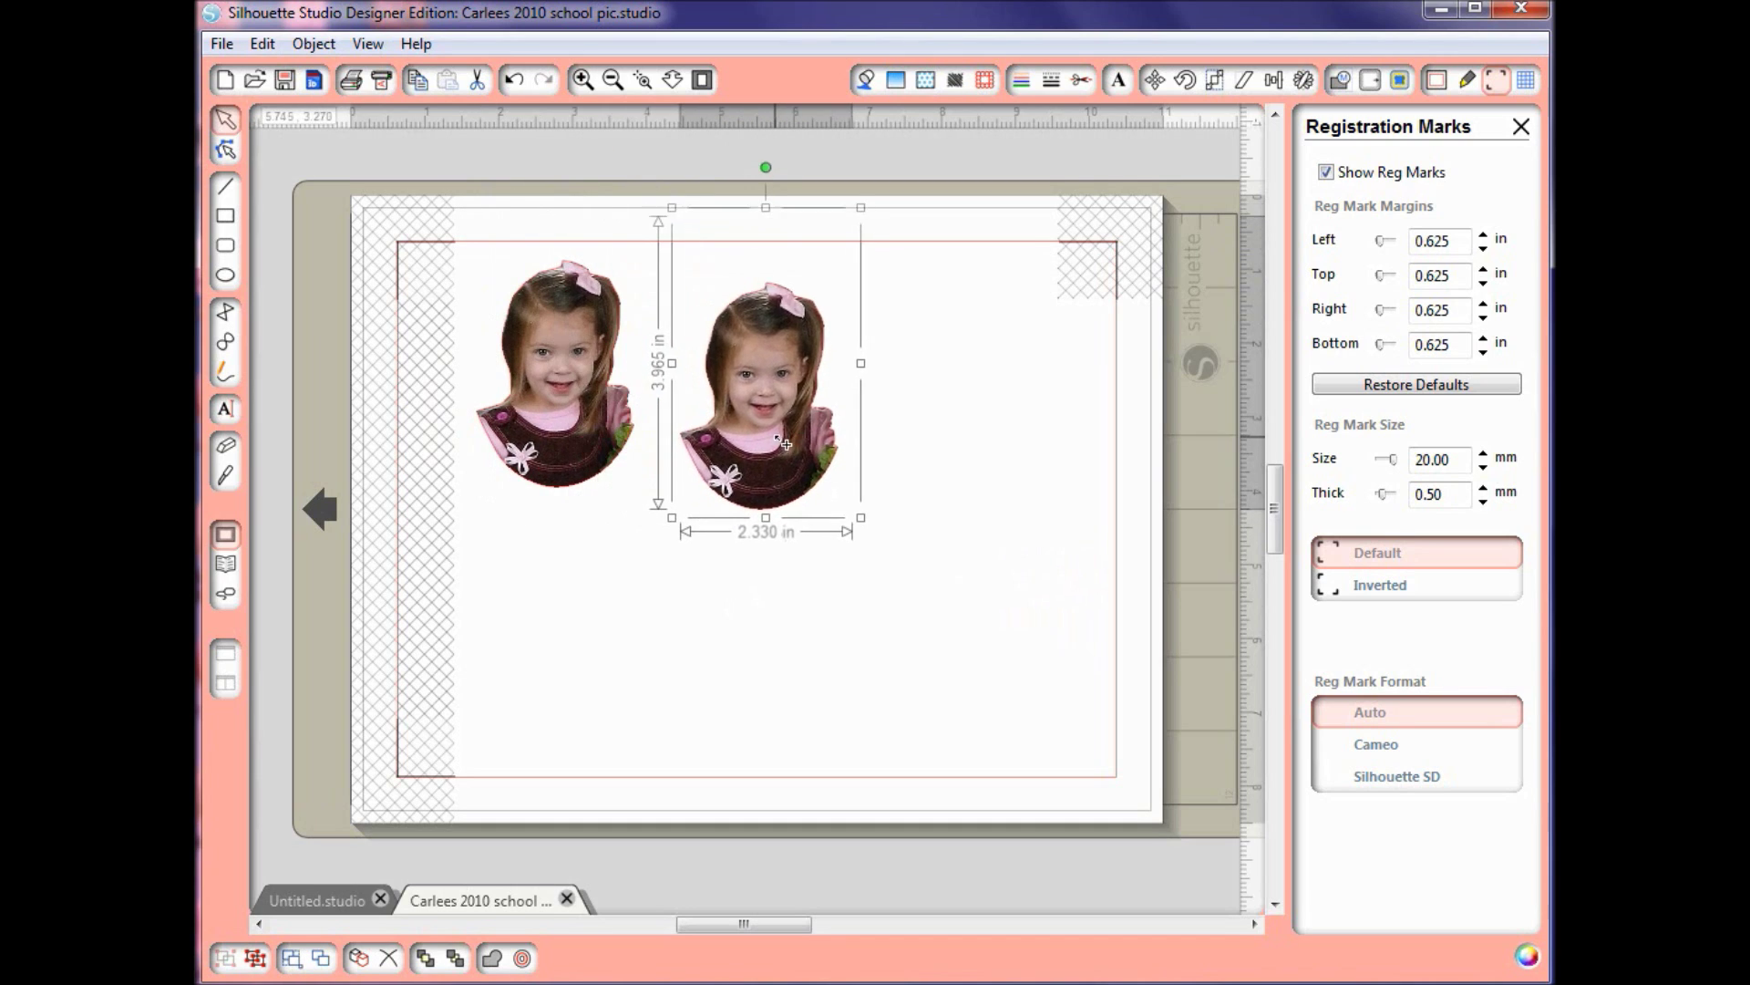
drag(786, 444, 761, 416)
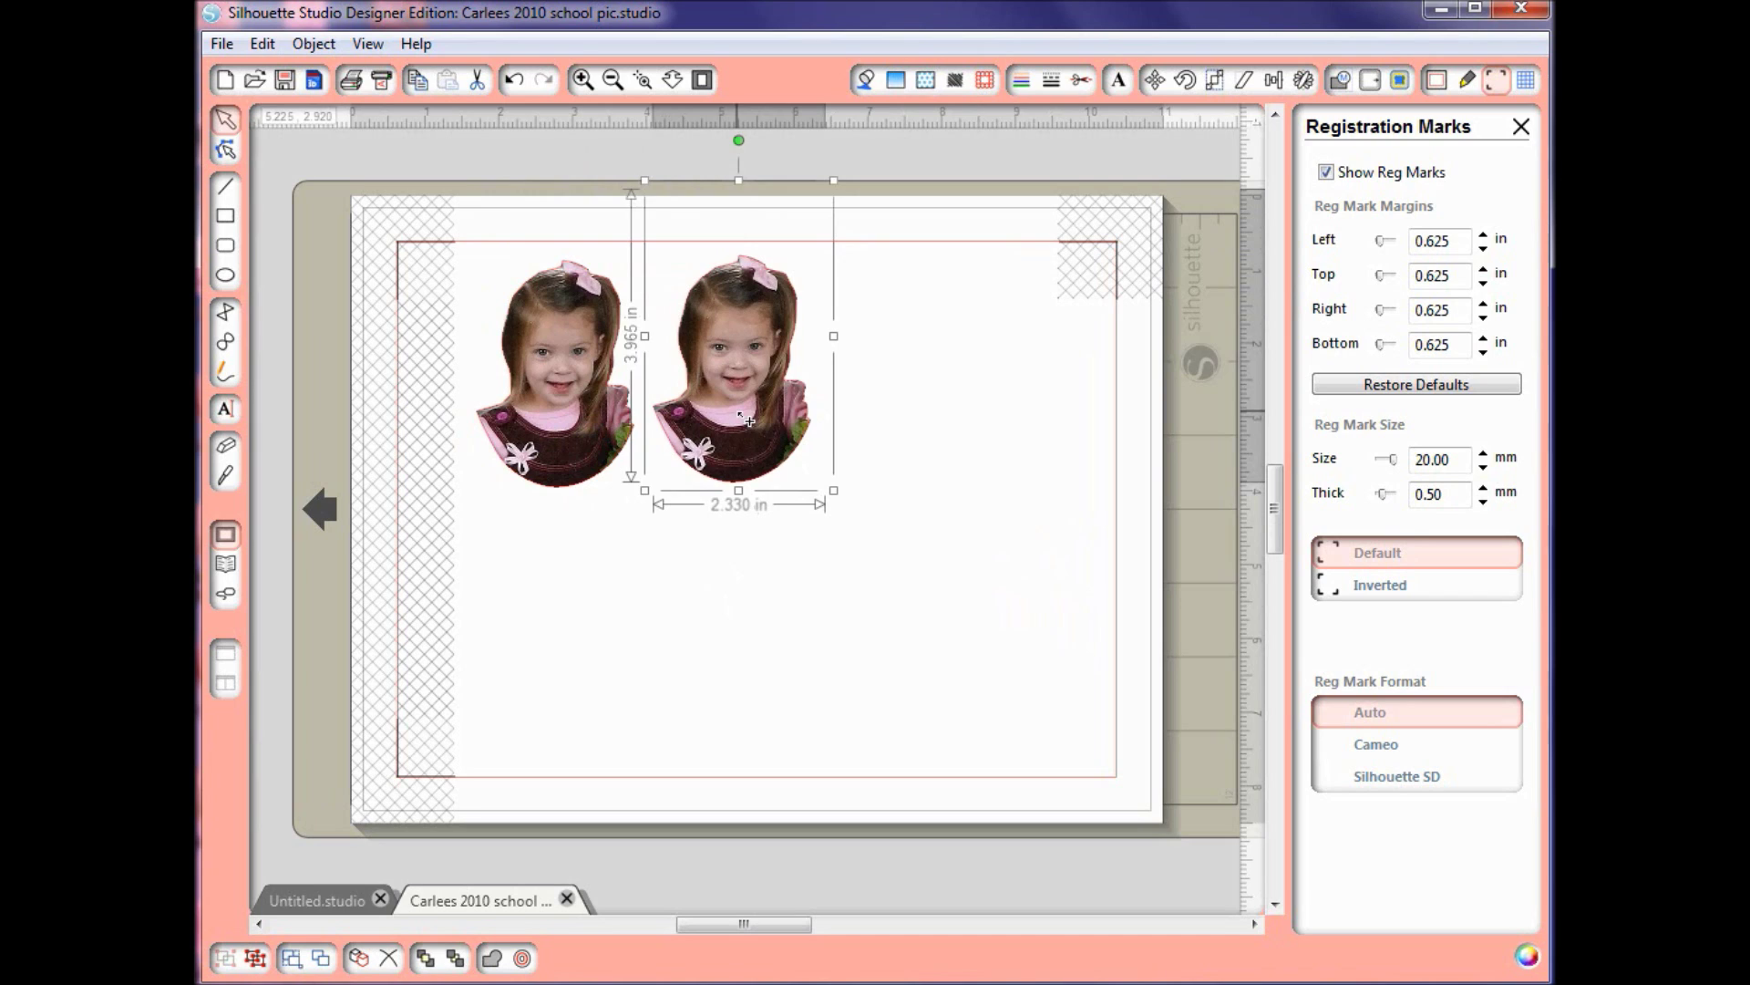
drag(747, 420, 908, 420)
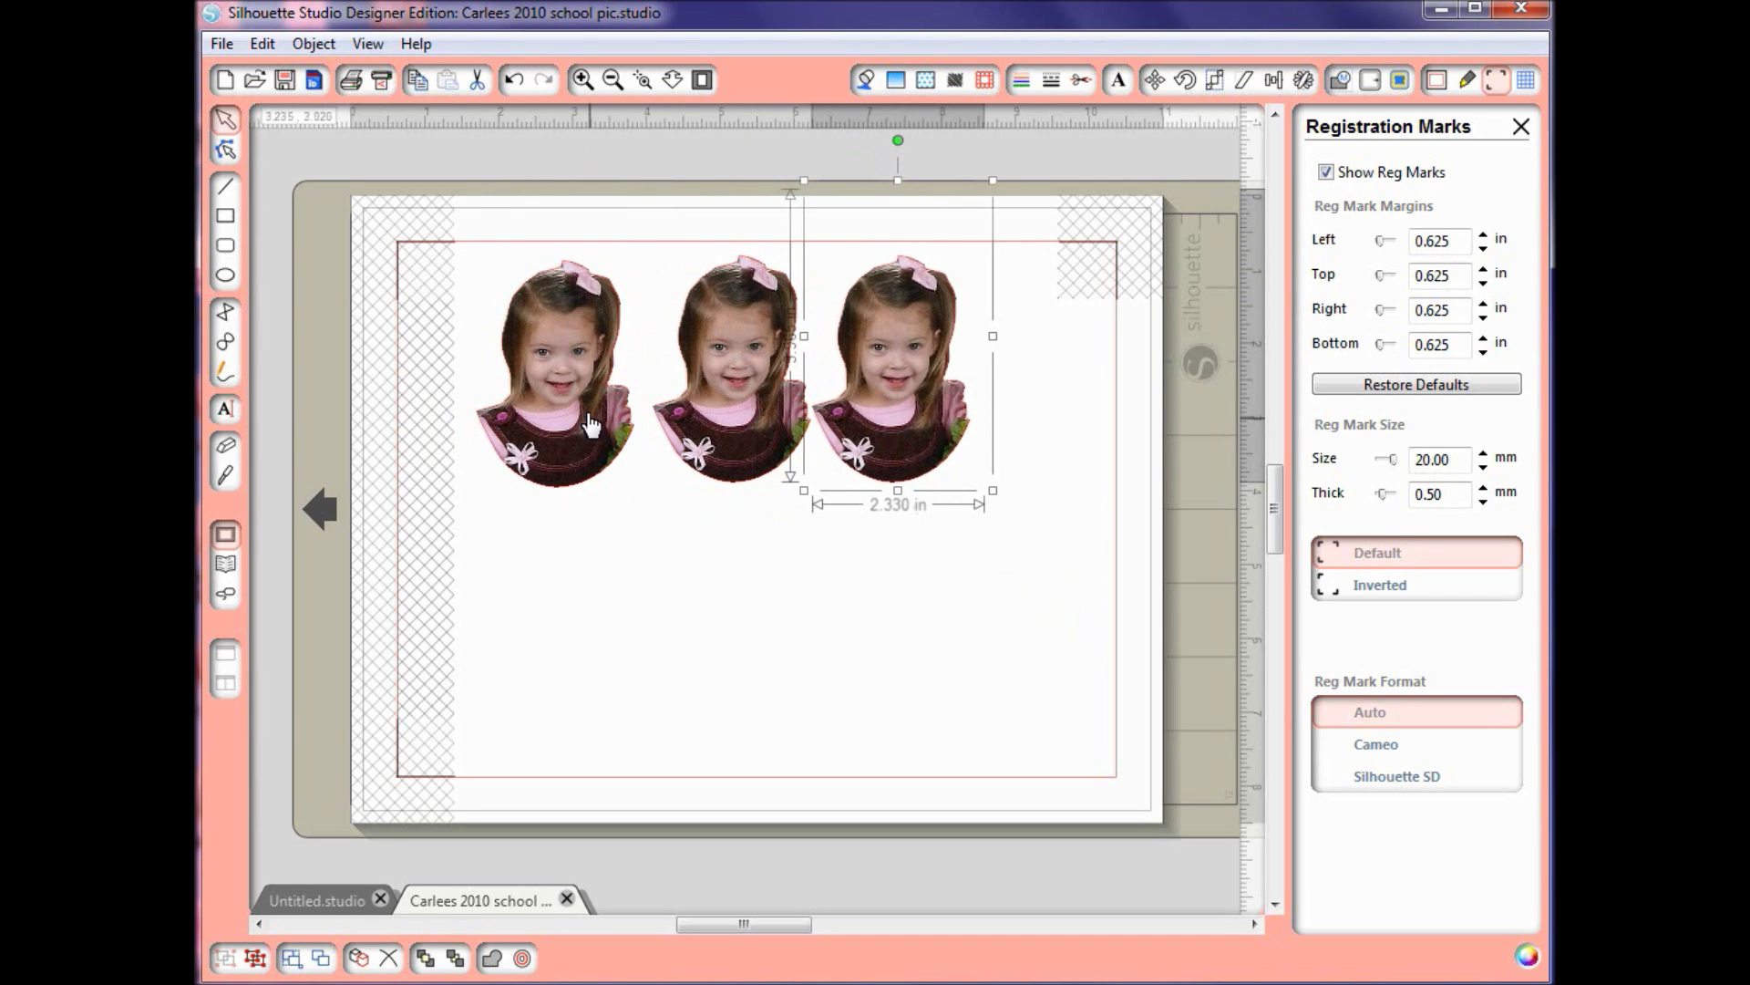
drag(595, 420, 582, 665)
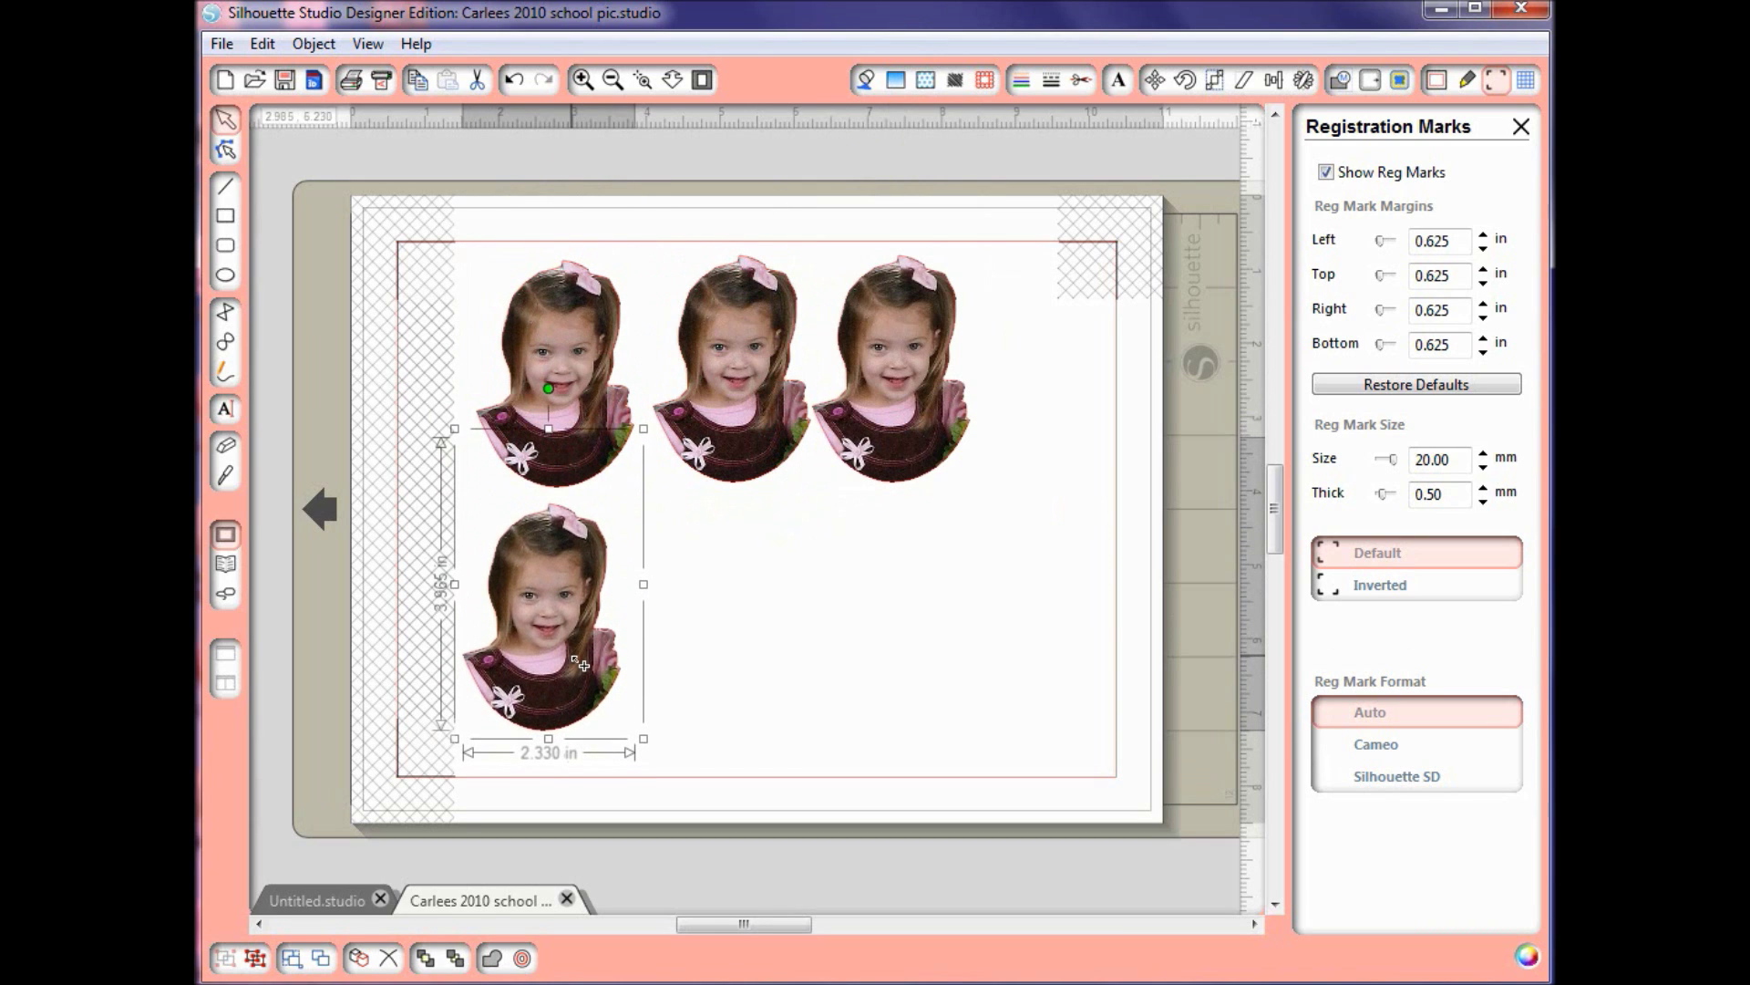
click(1303, 80)
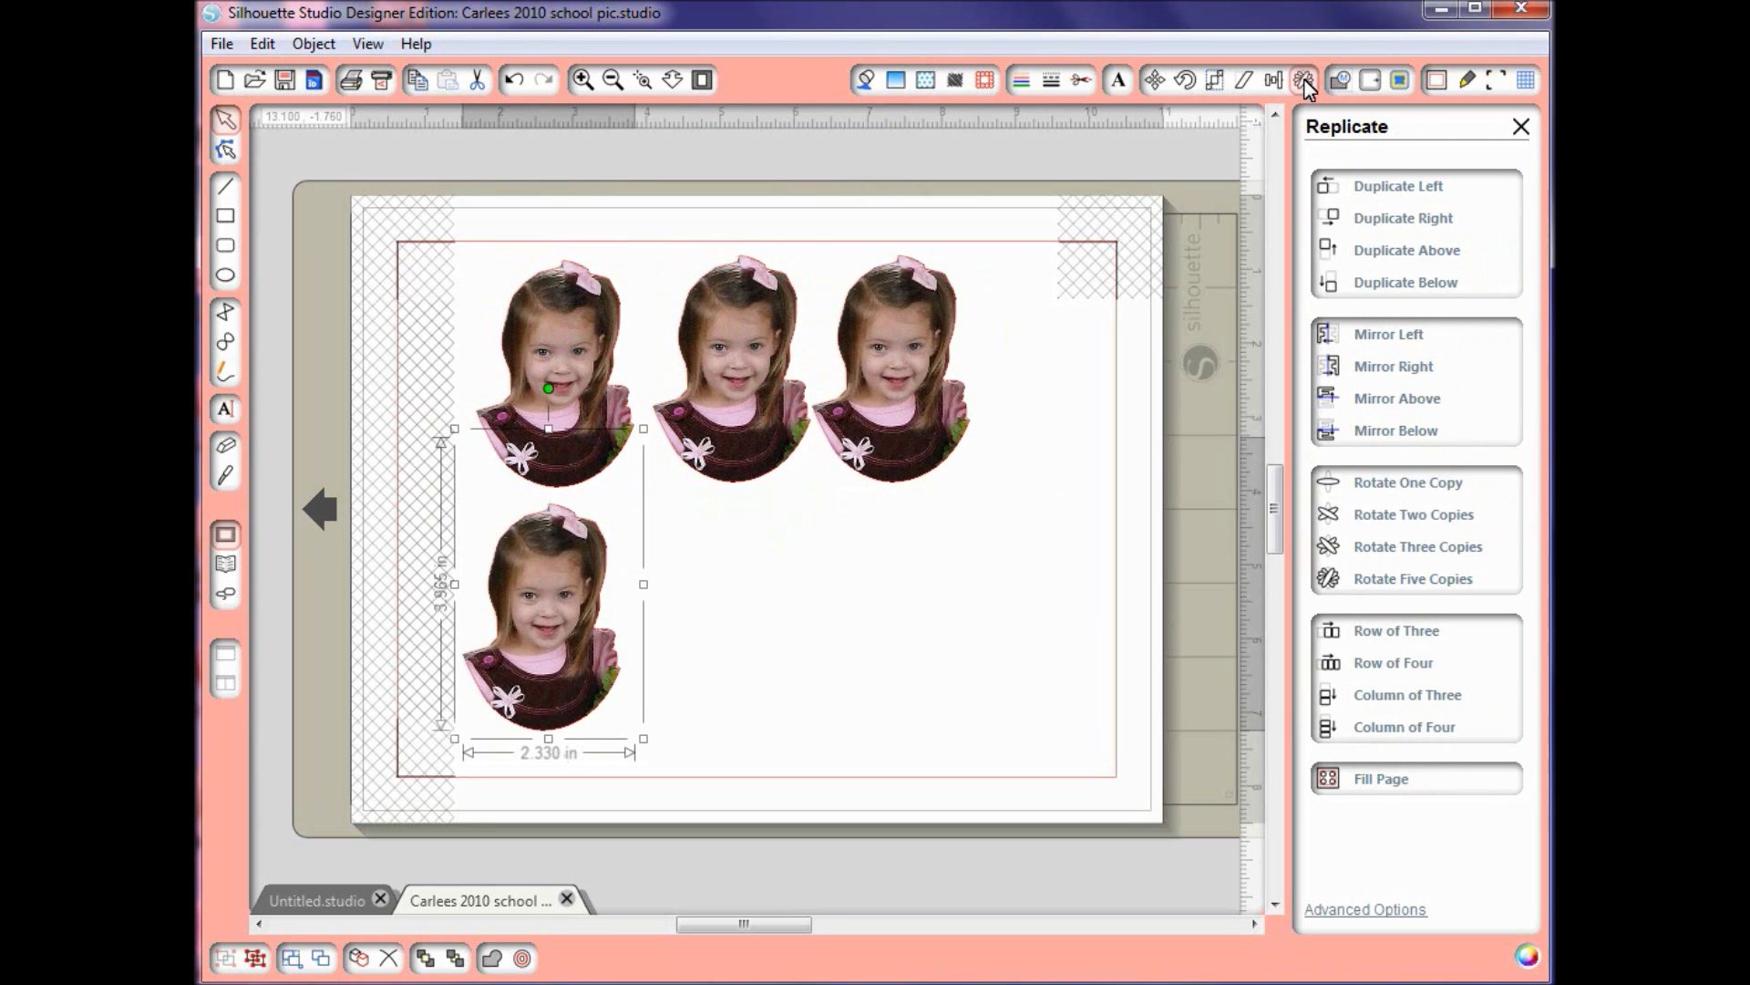
- Replicate the lower portrait as a row of three, then deselect the copies
click(1387, 636)
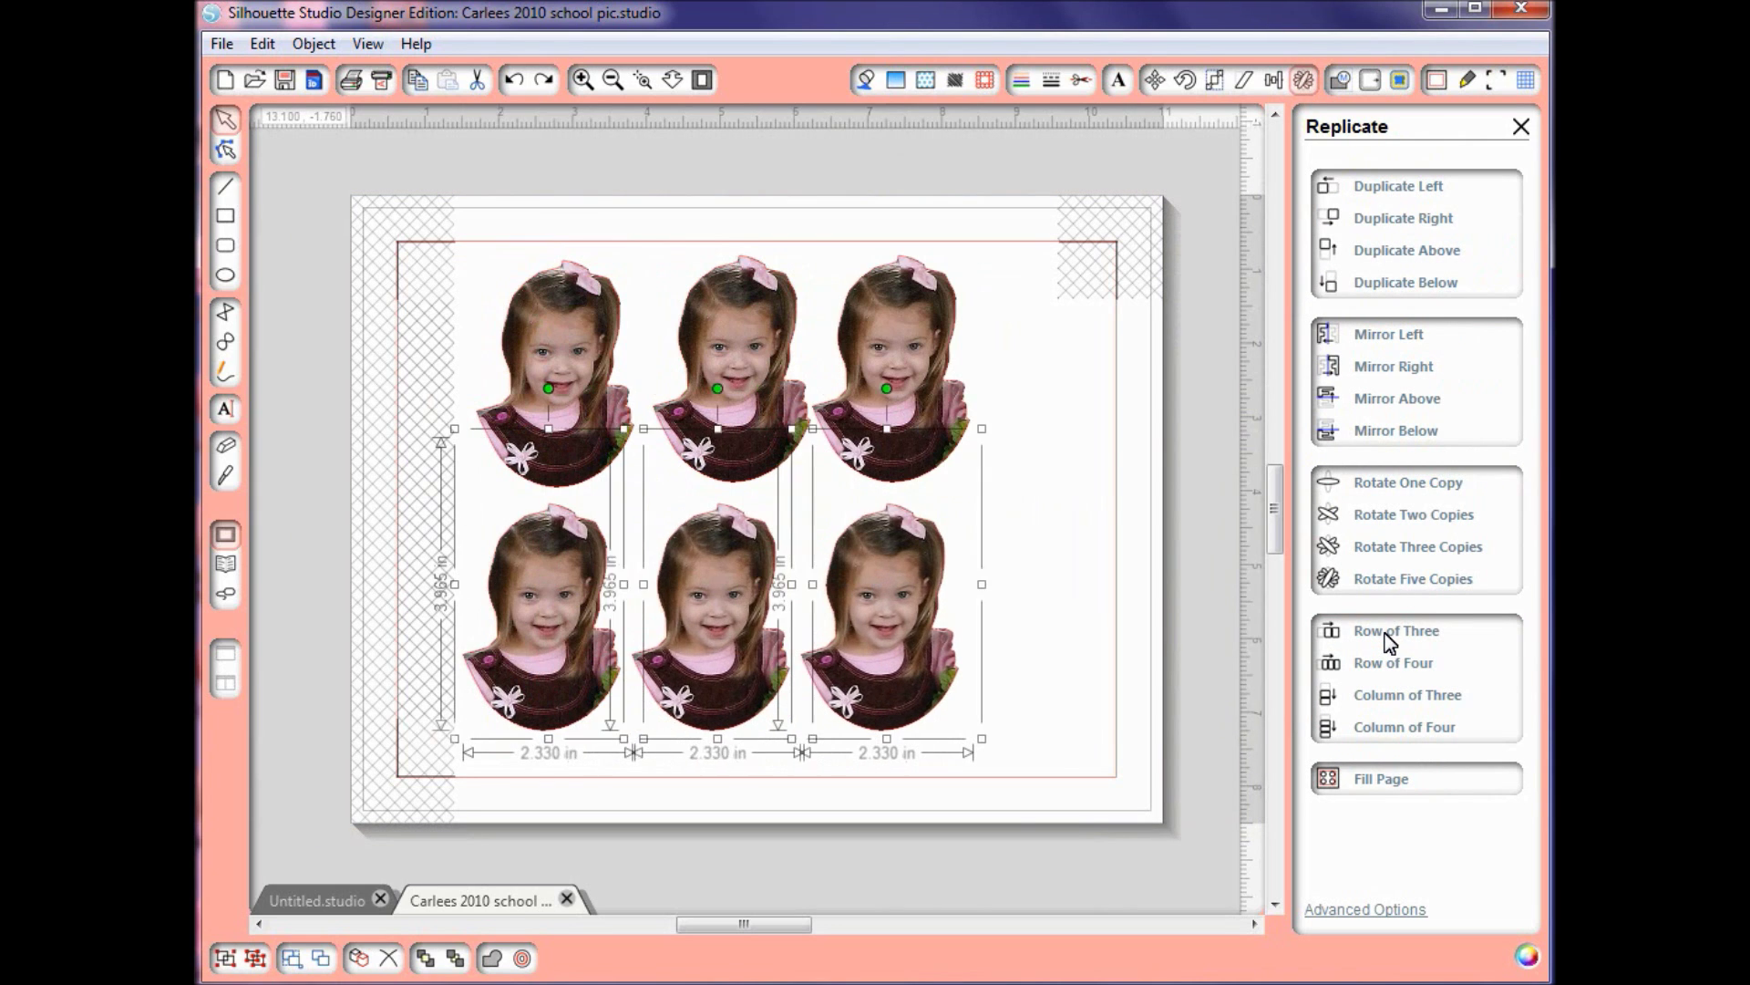
click(1051, 727)
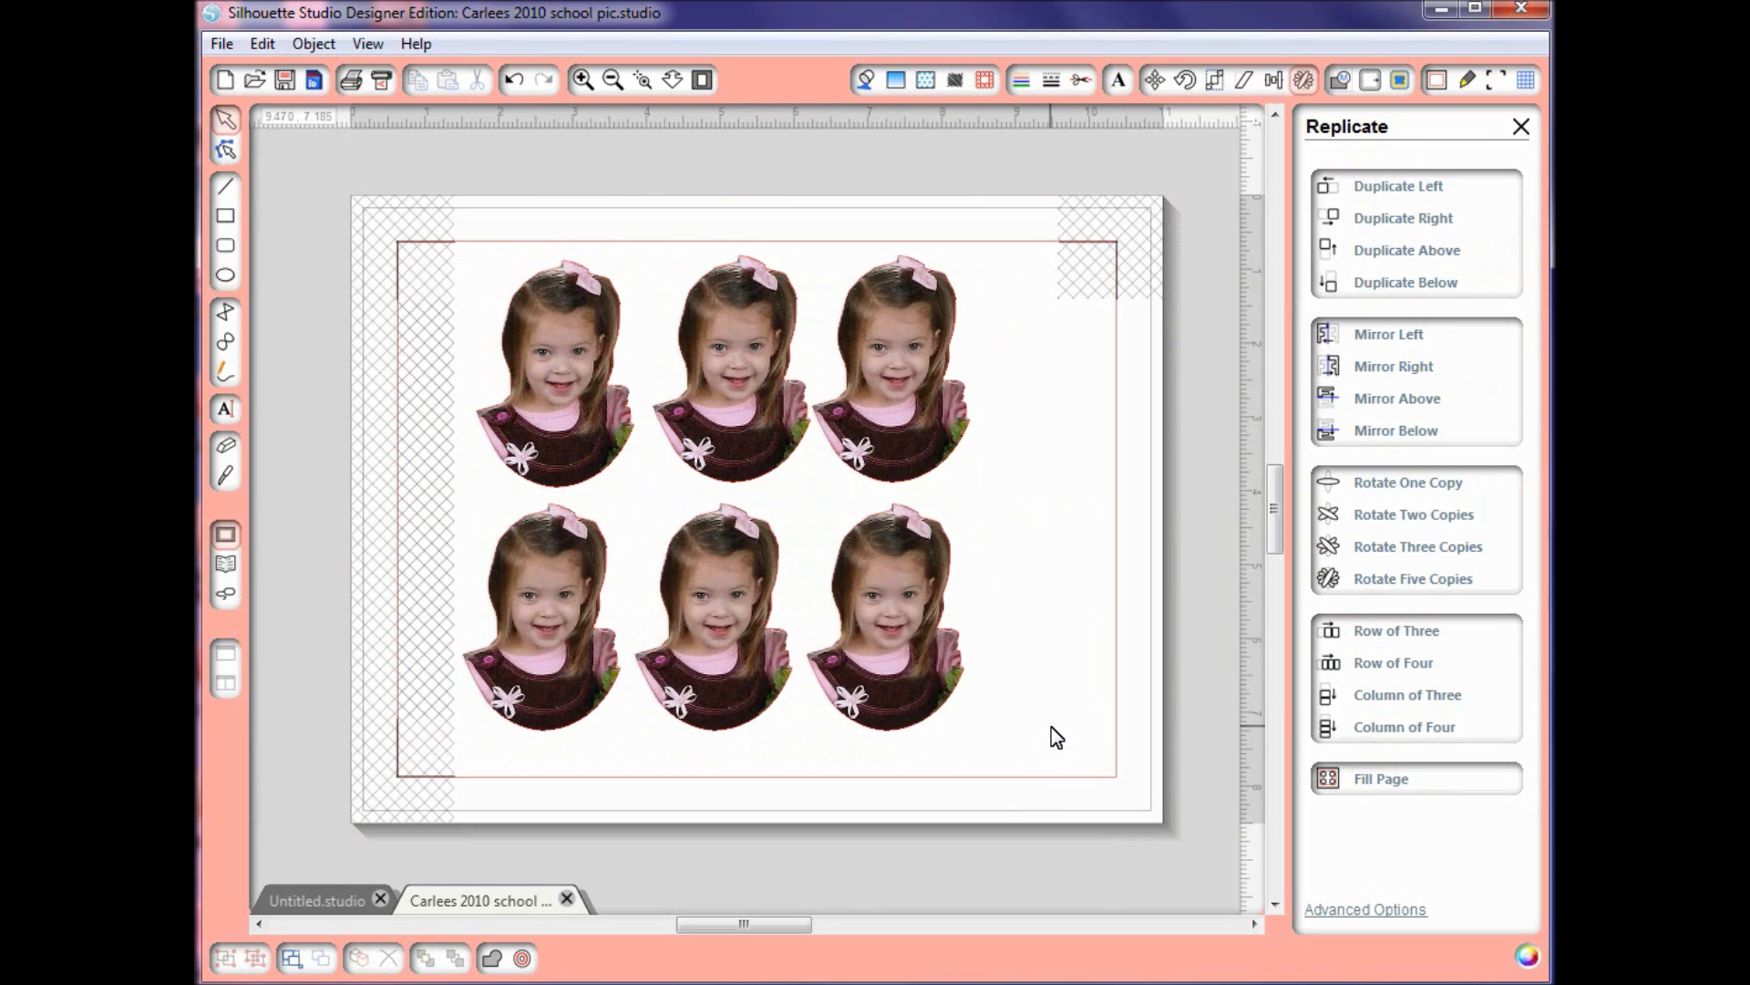